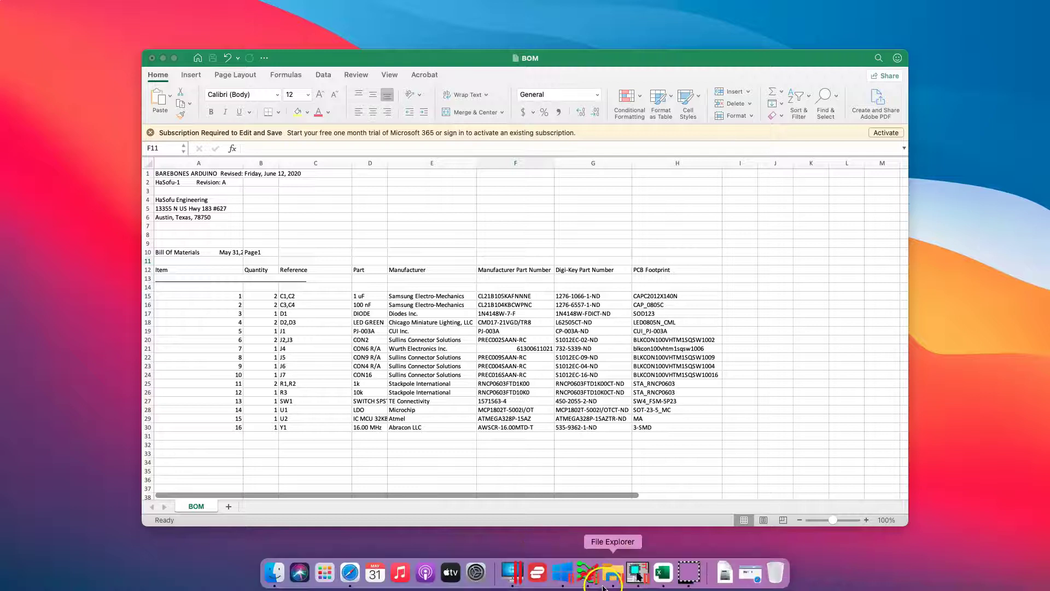
Copy the Digi-Key part number 1276-1066-1-ND of item 1 (C1, C2) from the bill of materials
left_click(476, 340)
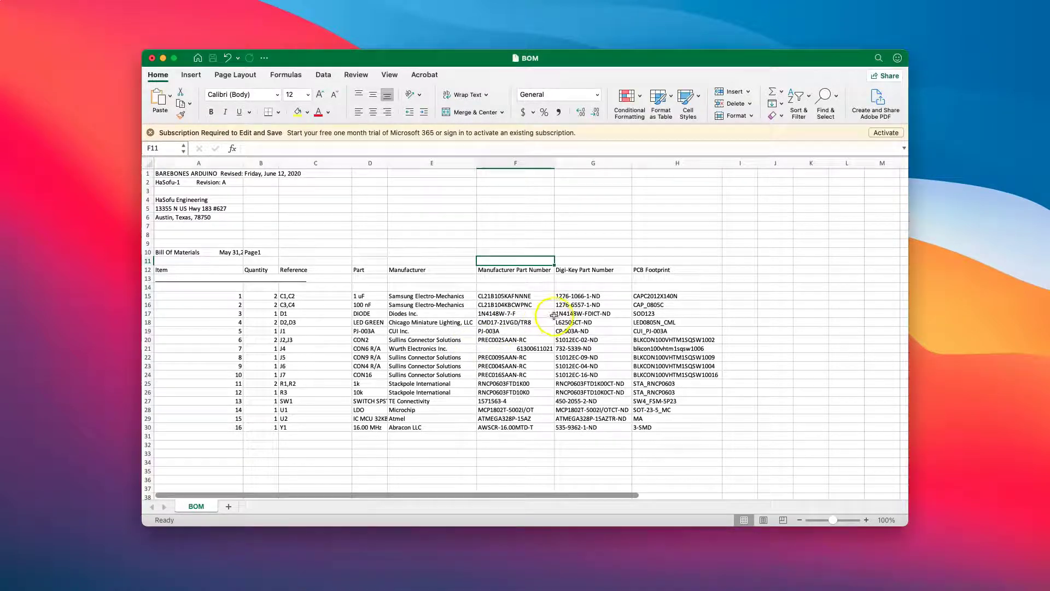
left_click(598, 297)
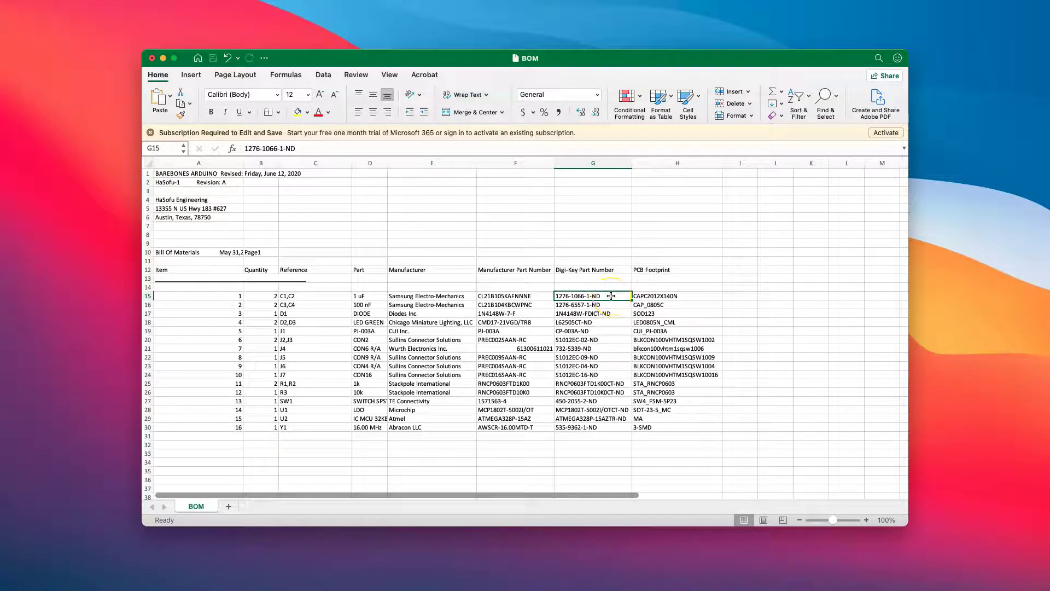
key("super+c")
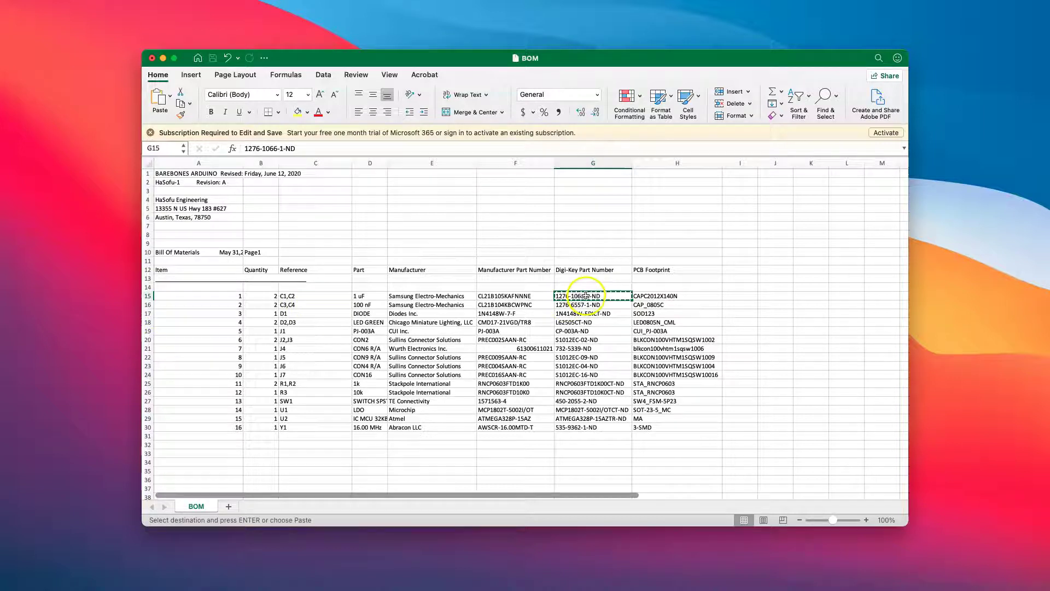
Switch to Safari and open the website digikey.com
mouse_move(376, 574)
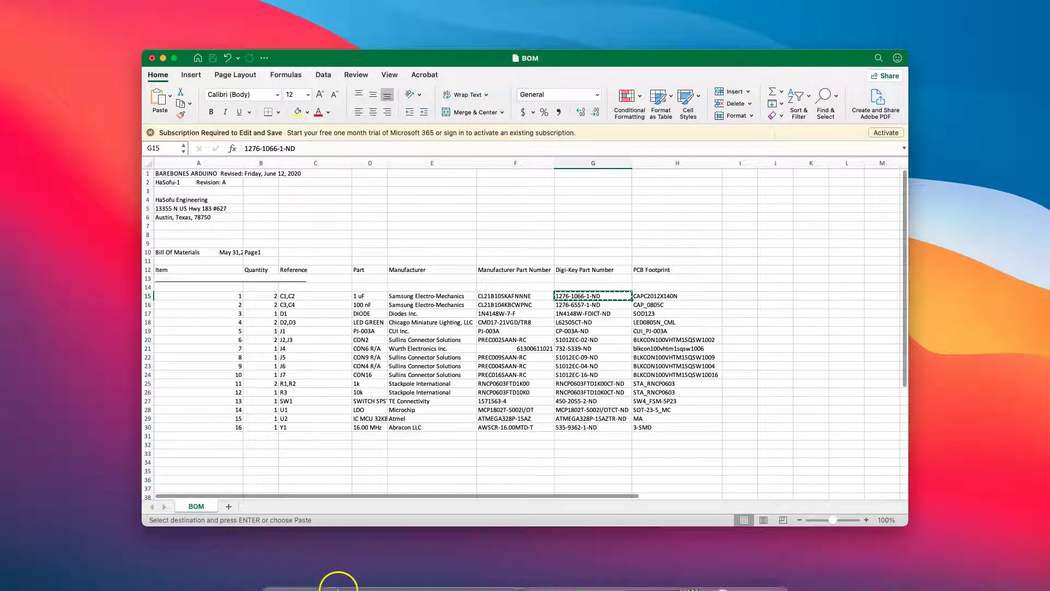
left_click(349, 576)
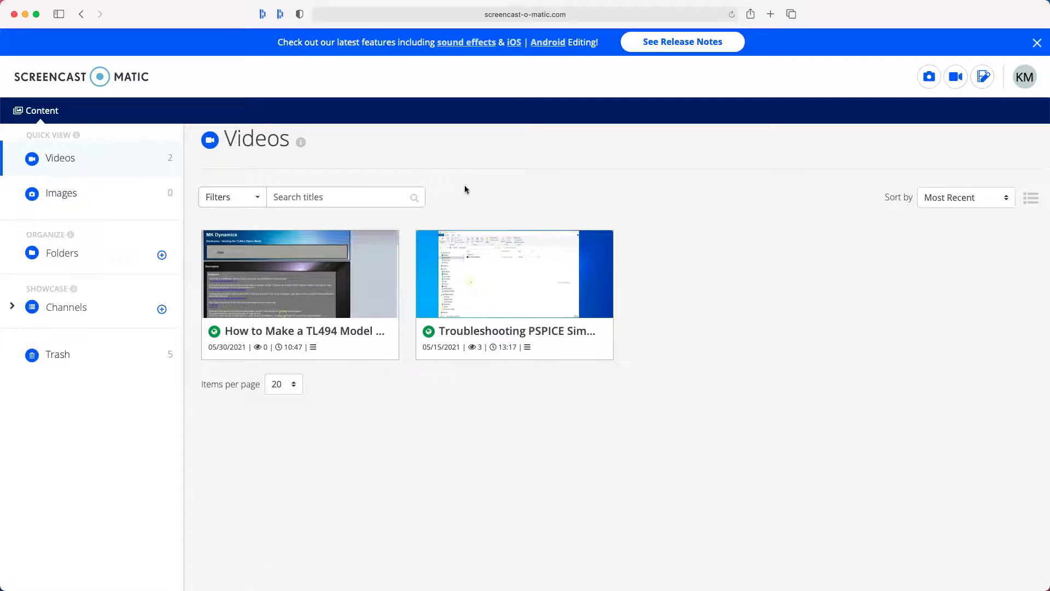
left_click(476, 15)
type("digikey")
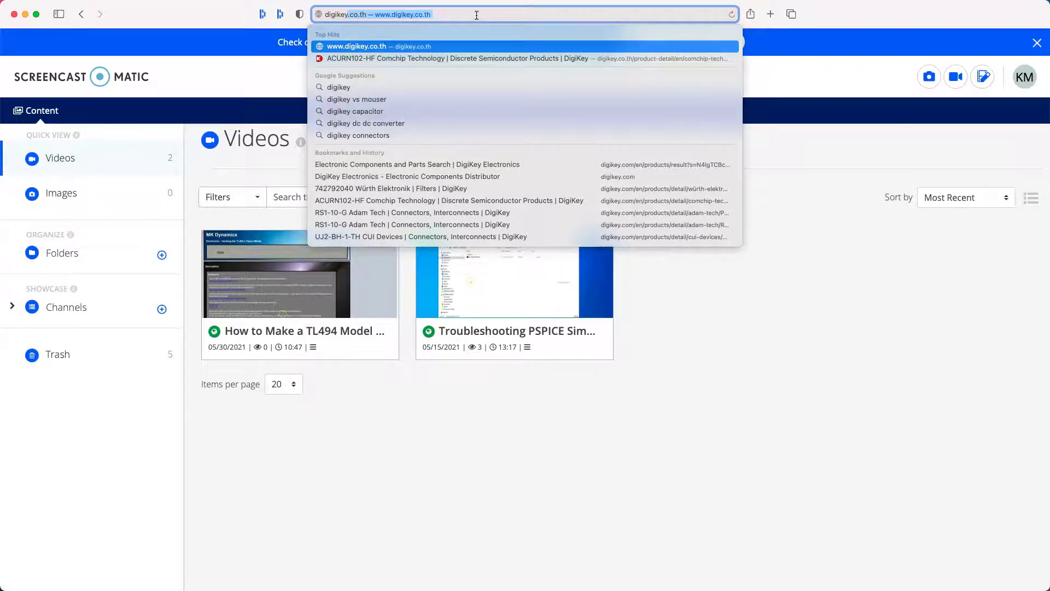
type(".com")
key("Return")
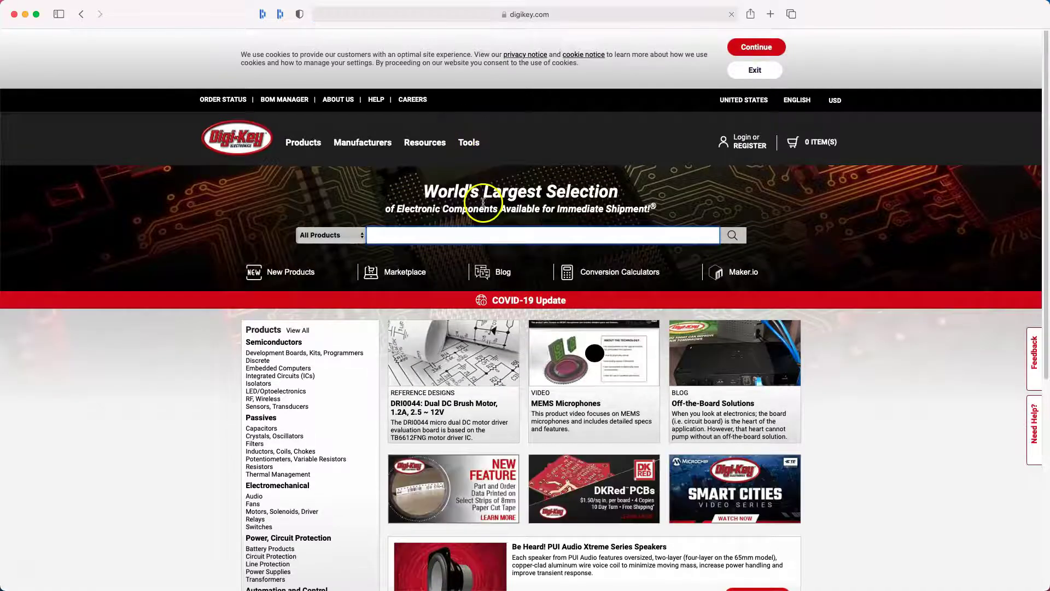
Search Digi-Key for the copied part number 1276-1066-1-ND
left_click(479, 238)
key("super+v")
left_click(731, 237)
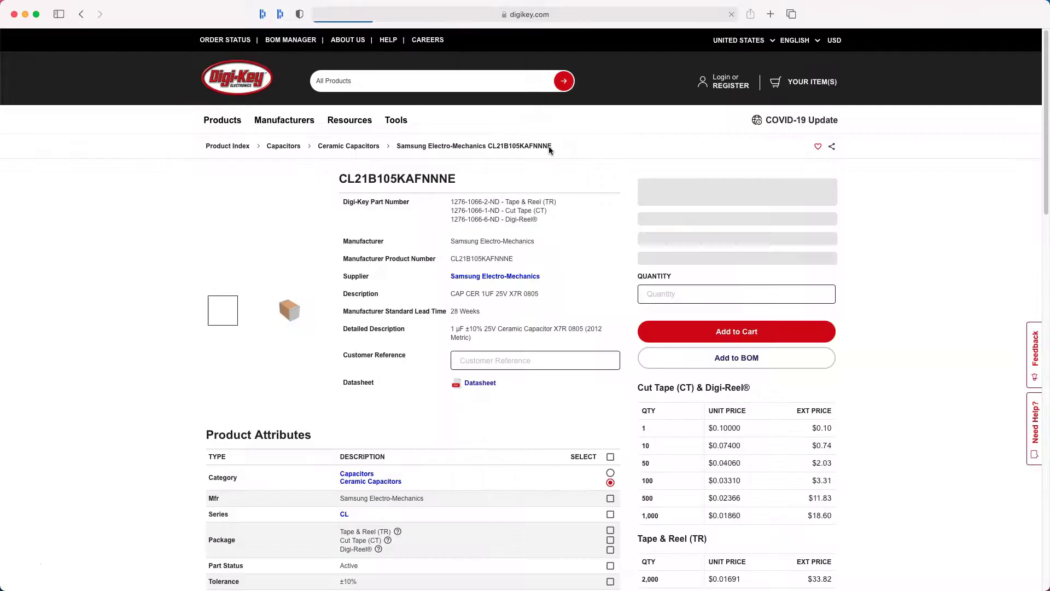
Open the Ultra Librarian CAD model of CL21B105KAFNNNE from its product page and bring up the CAD format choices for download
scroll(435, 354, "down", 3)
scroll(434, 353, "down", 7)
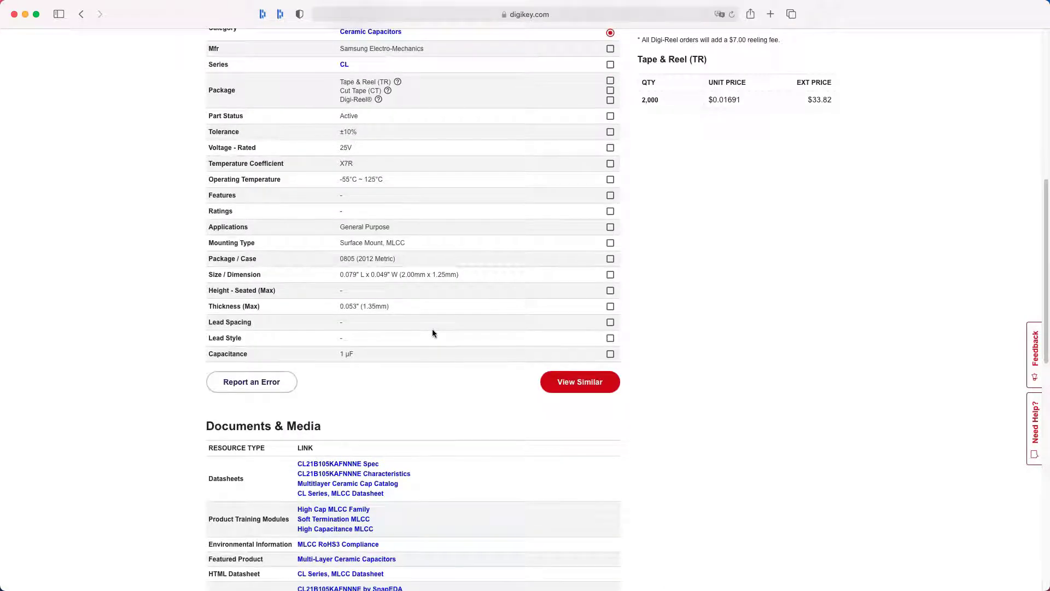
scroll(432, 332, "down", 3)
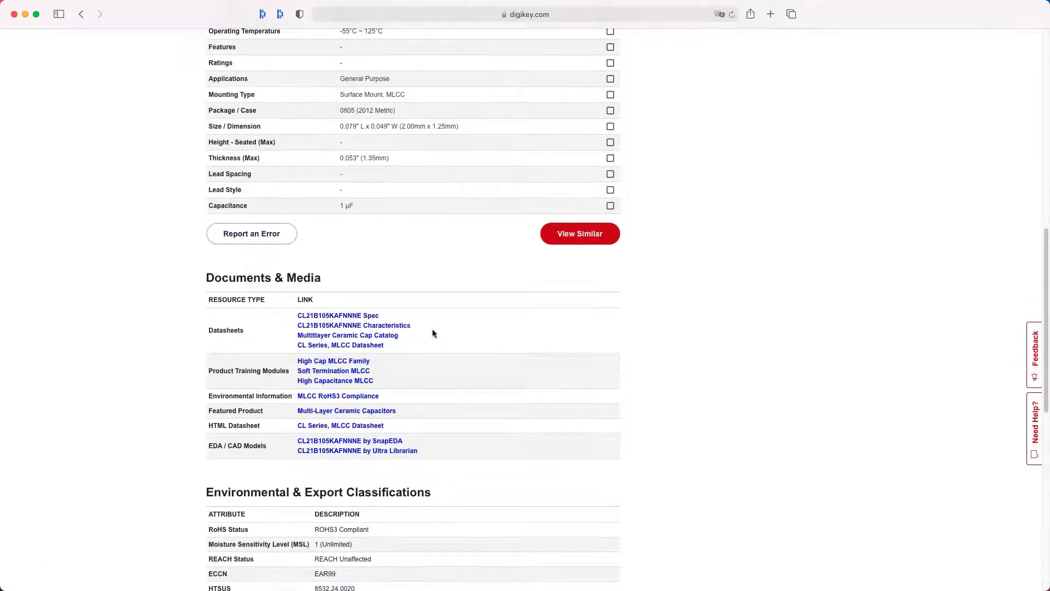
left_click(403, 446)
left_click(400, 451)
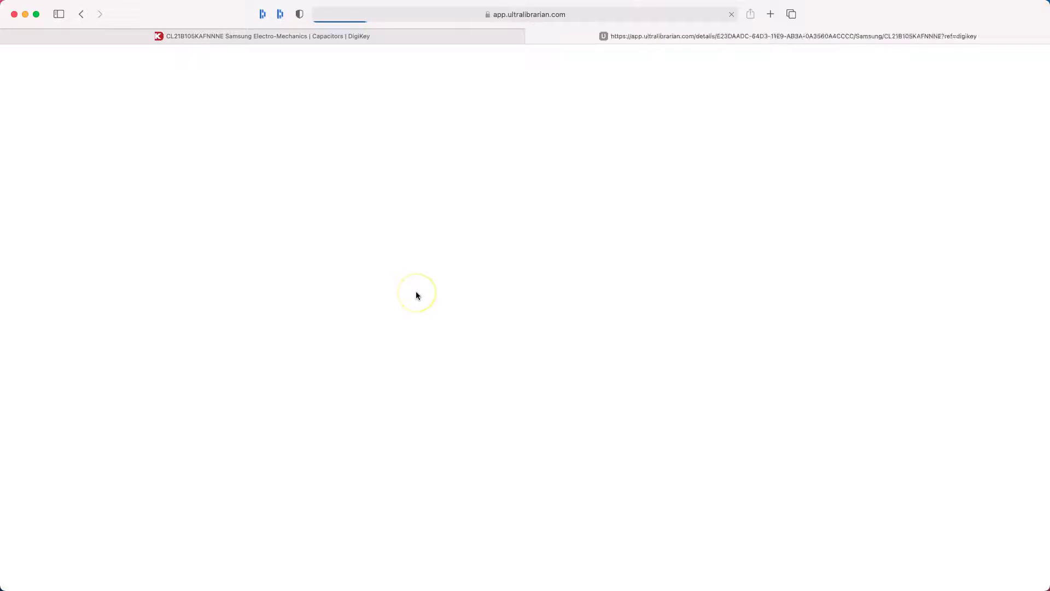
left_click(398, 468)
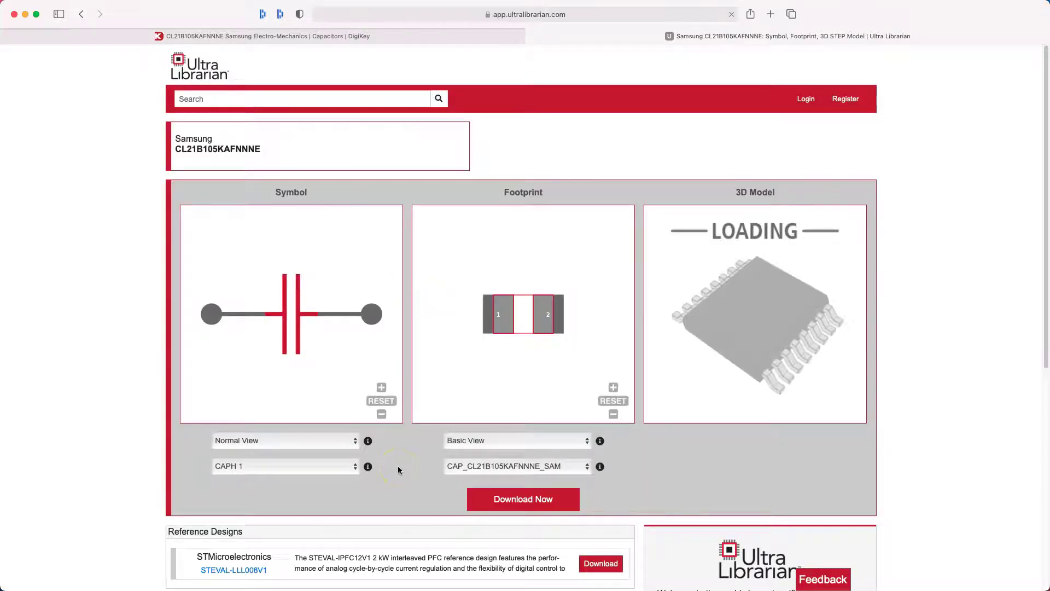
scroll(690, 487, "down", 1)
left_click(540, 484)
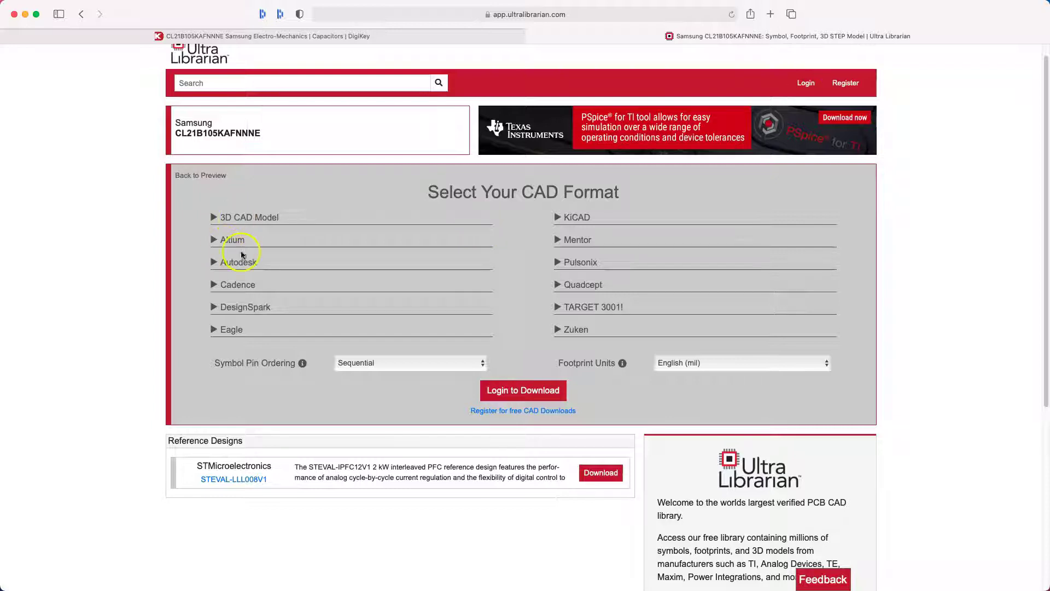
Choose the Cadence OrCAD/Allegro PCB Editor v16.x format with Functional symbol pin ordering
left_click(238, 286)
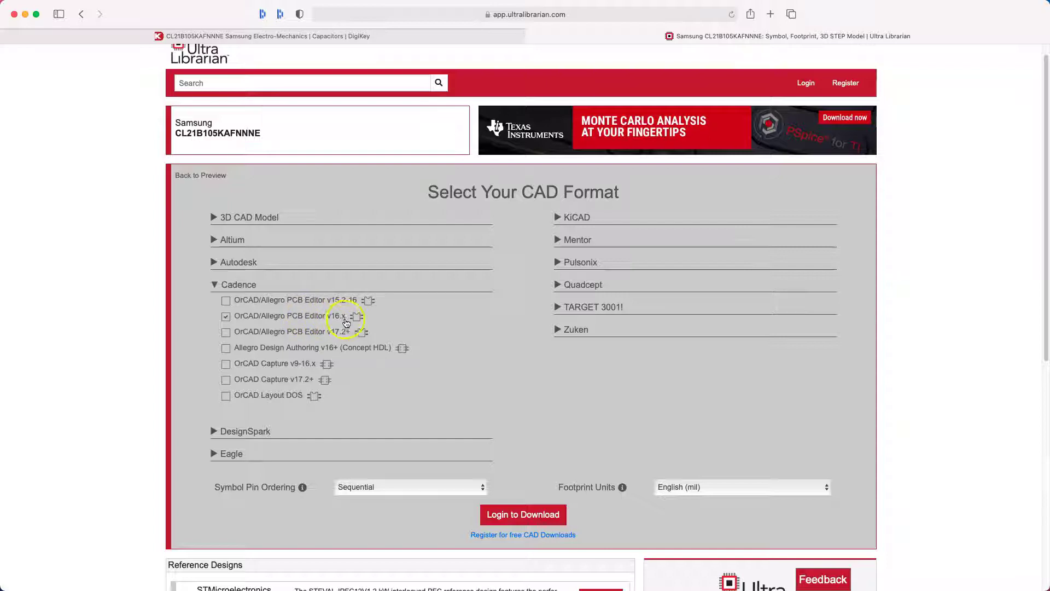
left_click(463, 486)
left_click(444, 496)
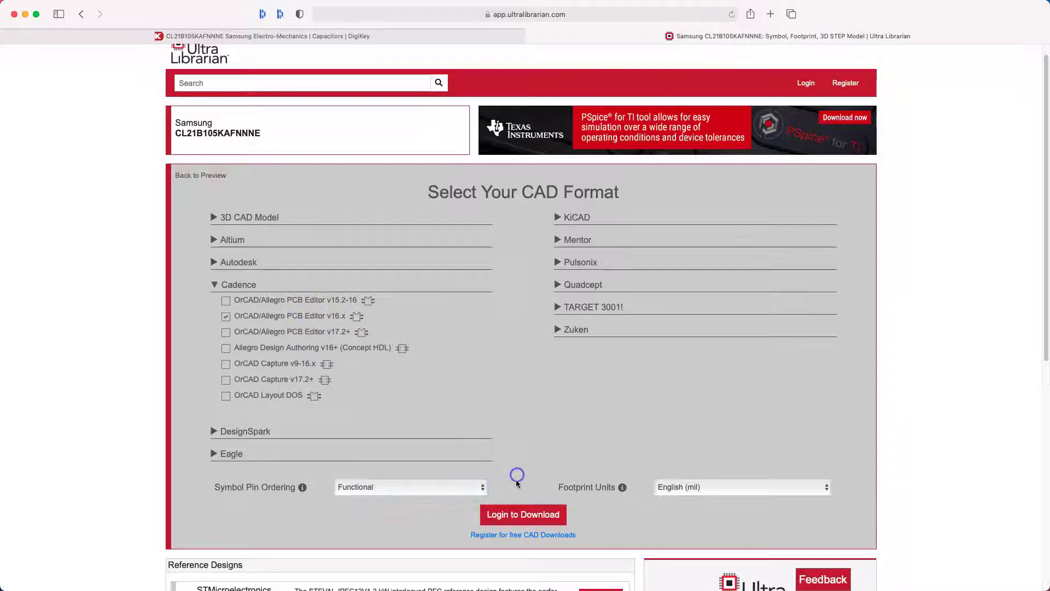
Log in to Ultra Librarian with the saved account e-mail and password, with the login remembered
left_click(506, 510)
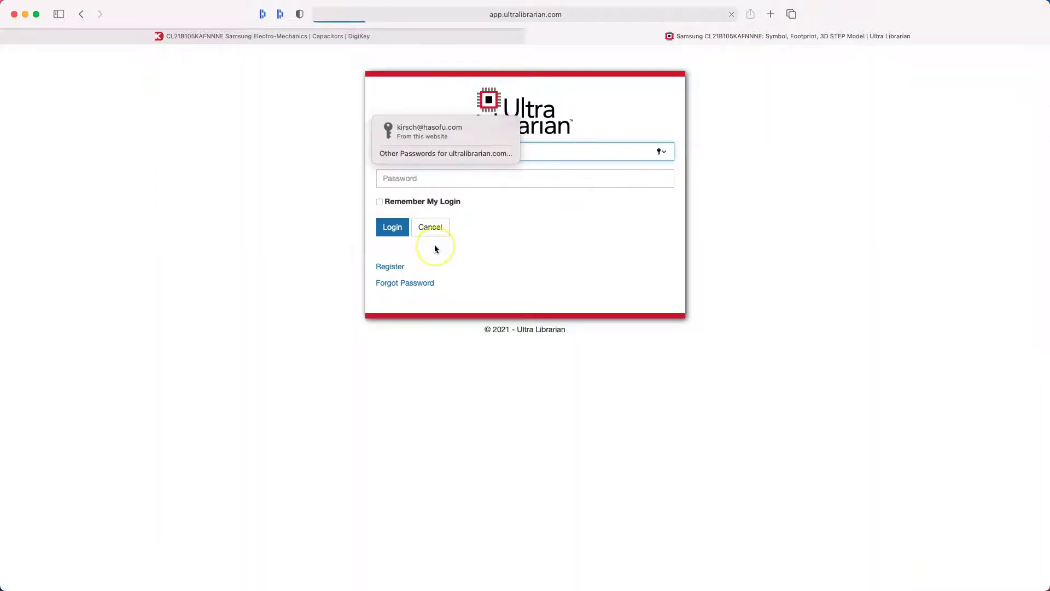
left_click(450, 127)
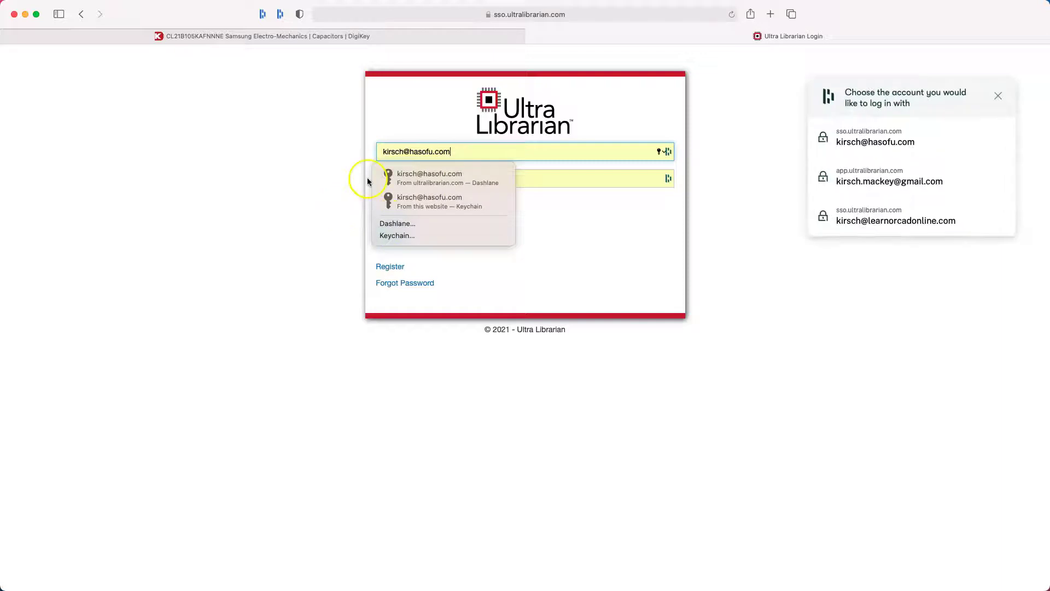
left_click(408, 178)
left_click(380, 202)
left_click(395, 227)
left_click(572, 239)
left_click(684, 455)
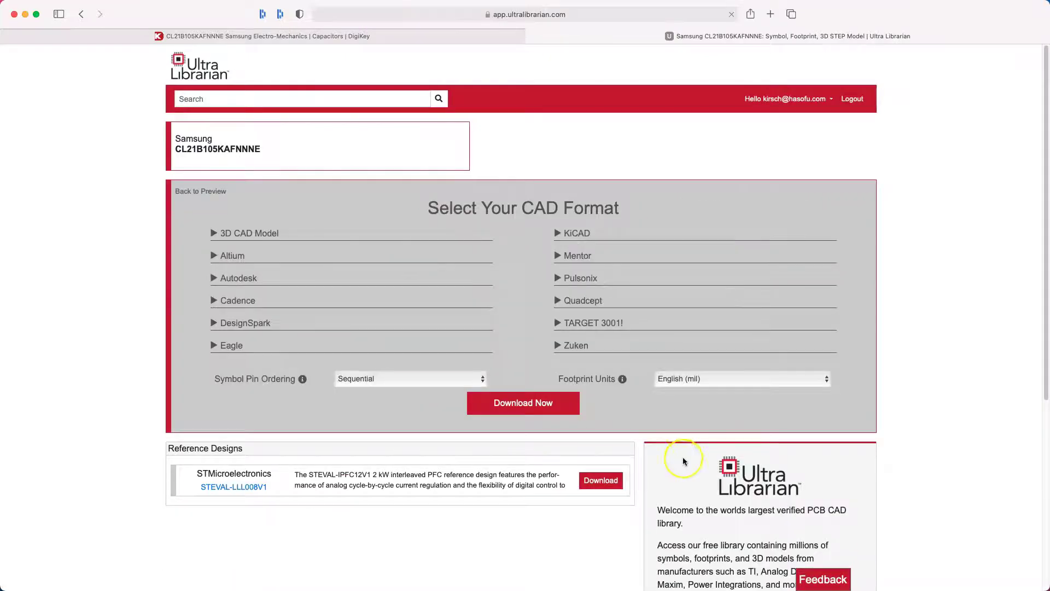
Download the CL21B105KAFNNNE model in the Cadence OrCAD/Allegro PCB Editor v16.x format, allowing downloads from the site
left_click(235, 307)
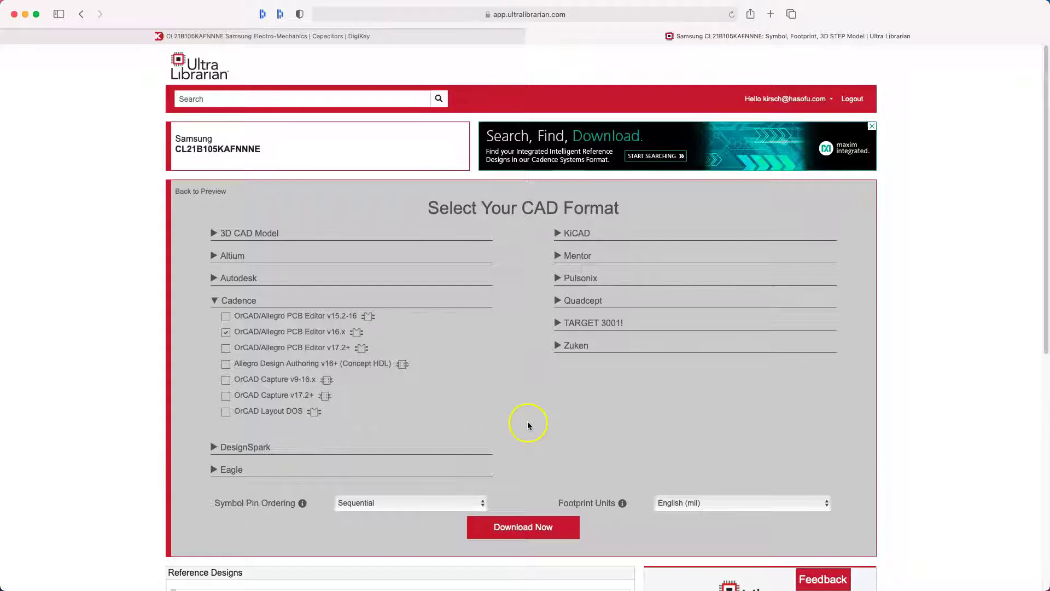
left_click(528, 527)
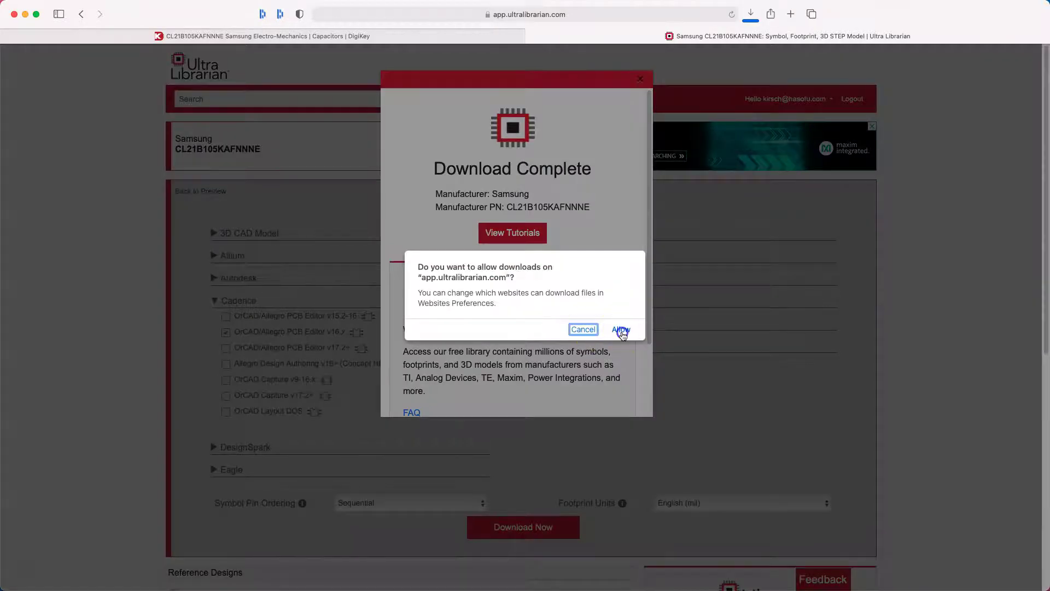
left_click(622, 331)
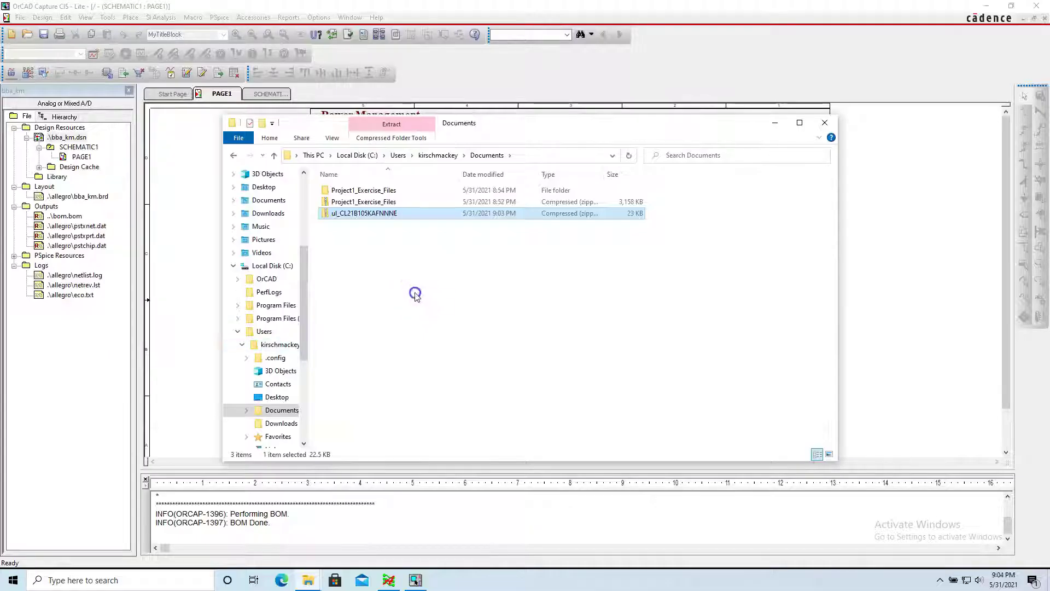
Switch to File Explorer and extract the ul_CL21B105KAFNNNE zip archive into its own folder within Documents
left_click(376, 214)
right_click(376, 214)
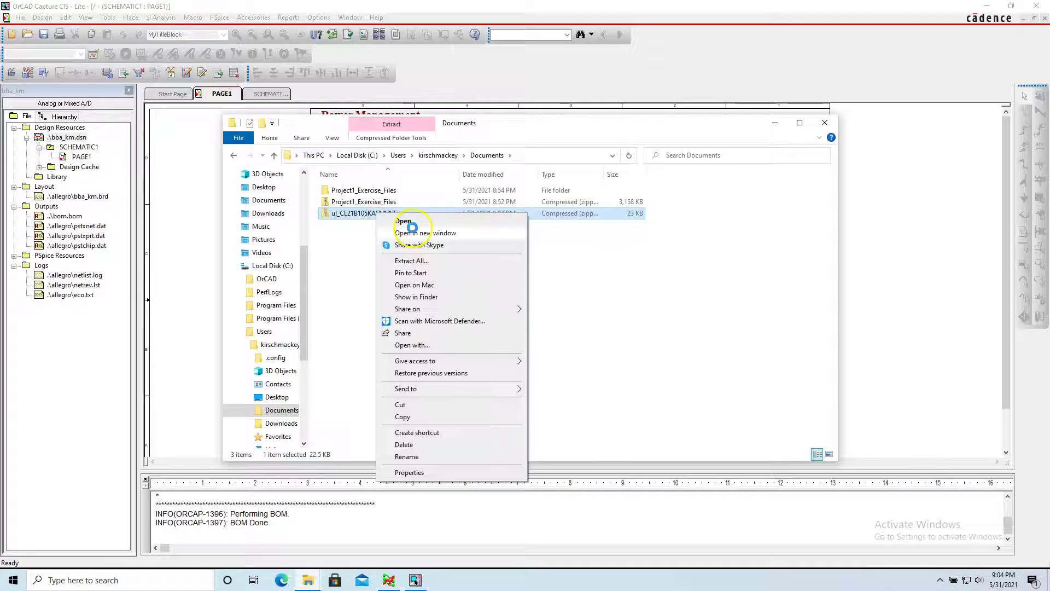
left_click(444, 261)
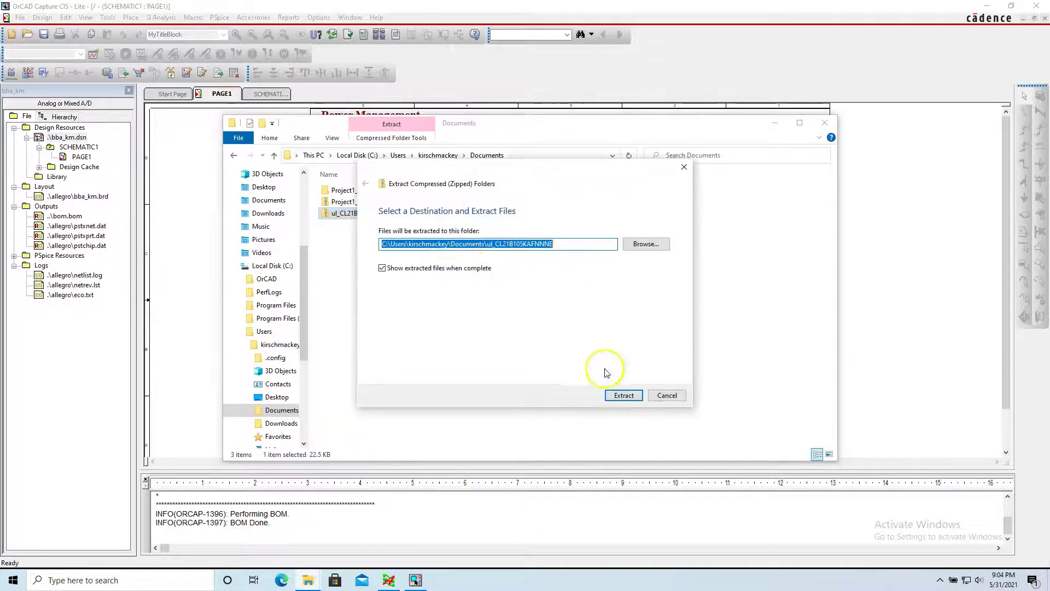
left_click(621, 395)
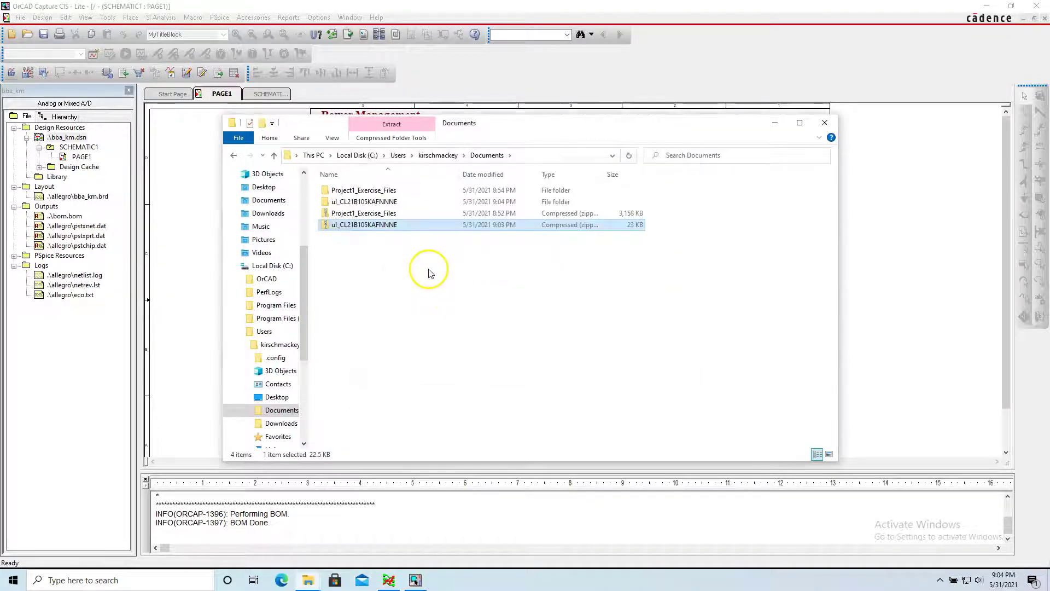
Create a new folder named parts_downloaded in the Documents folder that holds the zip archive, moving the extracted folder's window out of the way
right_click(383, 267)
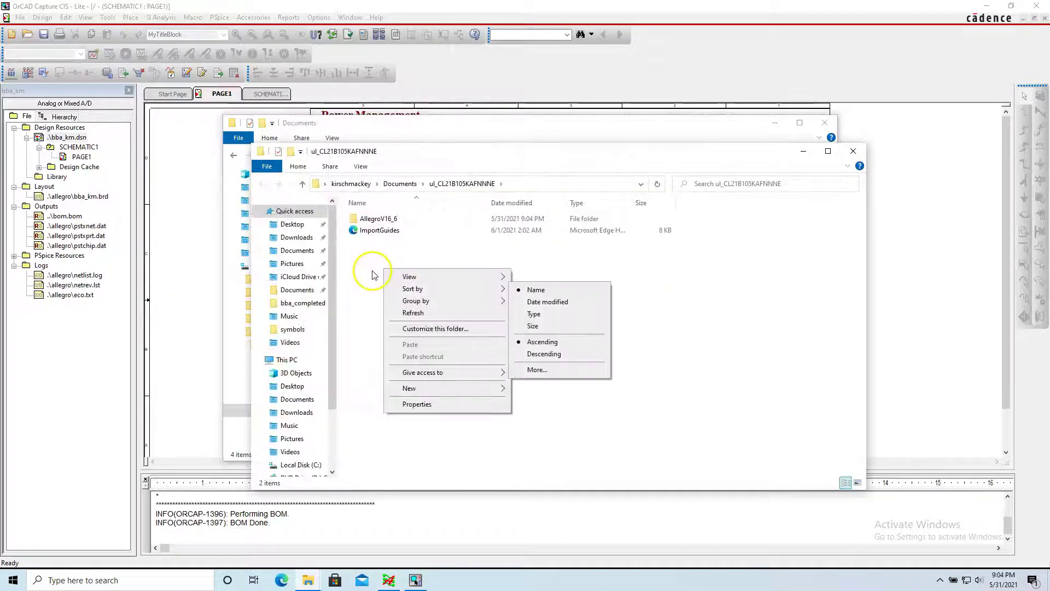
left_click(372, 273)
left_click_drag(586, 159, 601, 303)
left_click(568, 131)
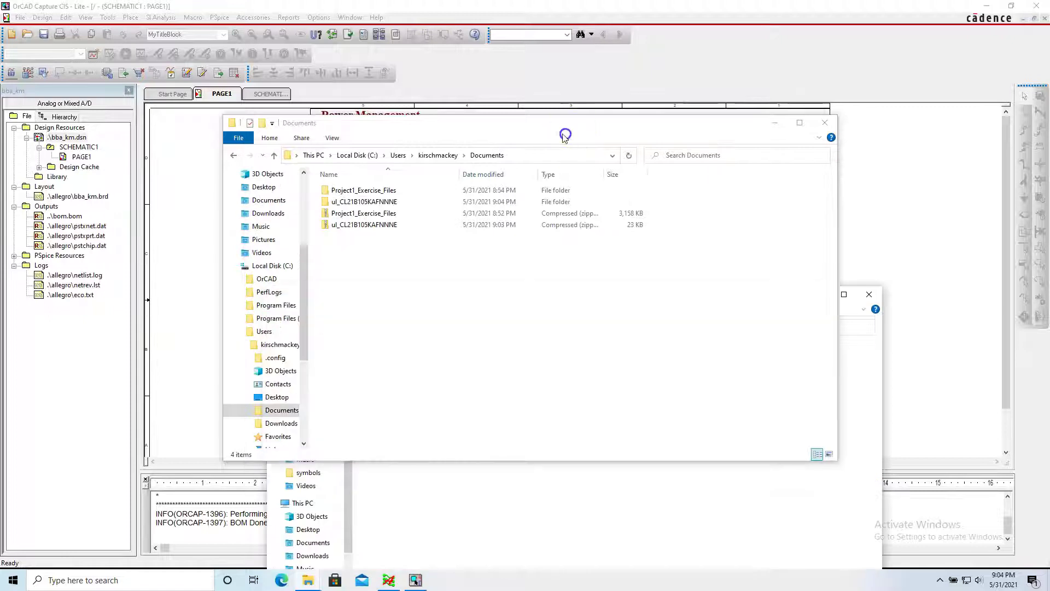
right_click(330, 298)
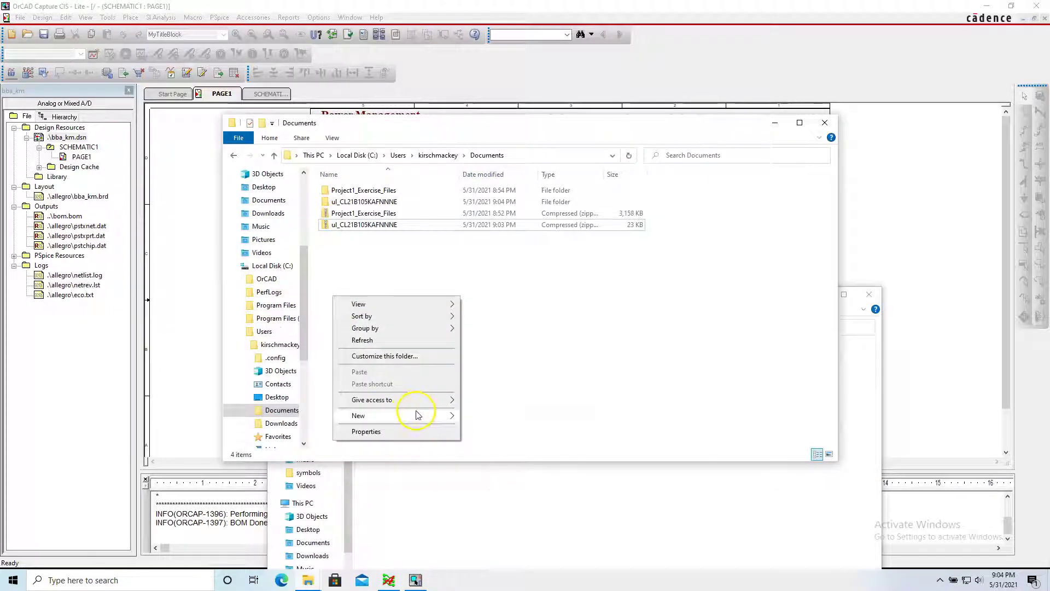
mouse_move(435, 416)
left_click(481, 422)
type("loaded")
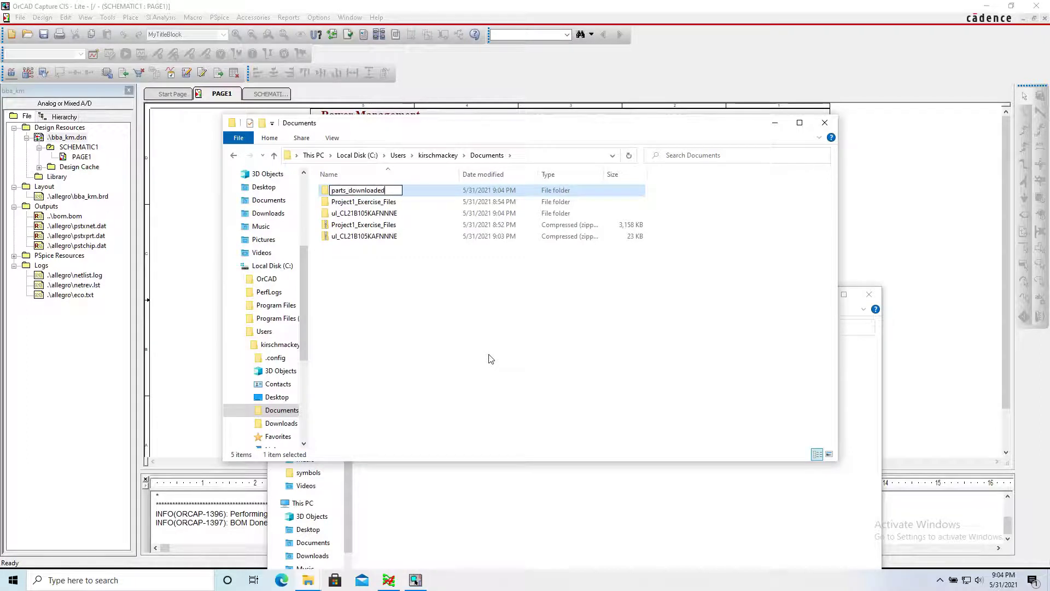
key("Return")
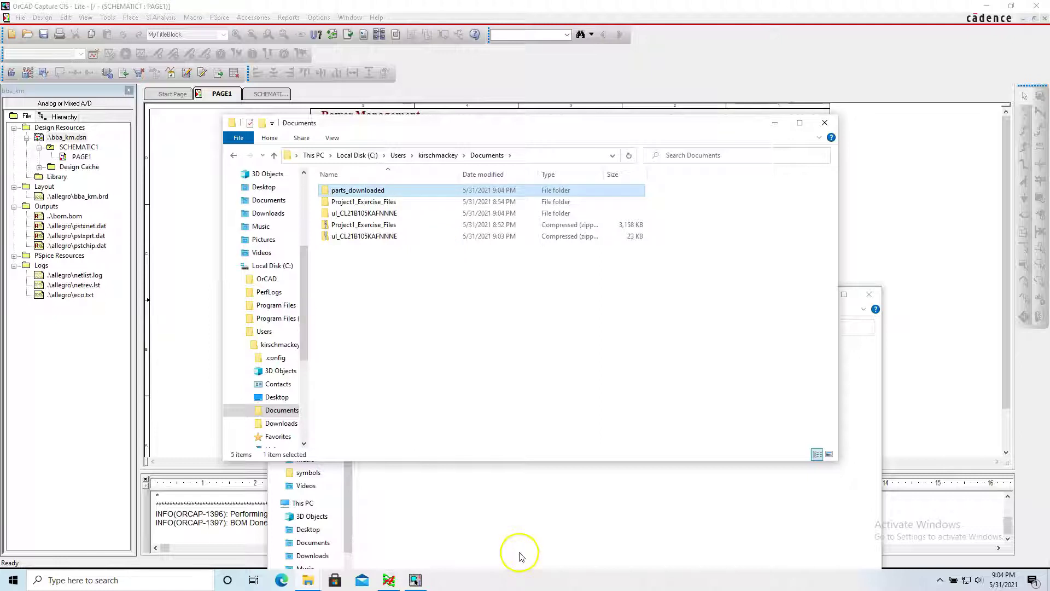
Move the extracted ul_CL21B105KAFNNNE folder into parts_downloaded and delete the ul_CL21B105KAFNNNE zip archive
left_click(353, 213)
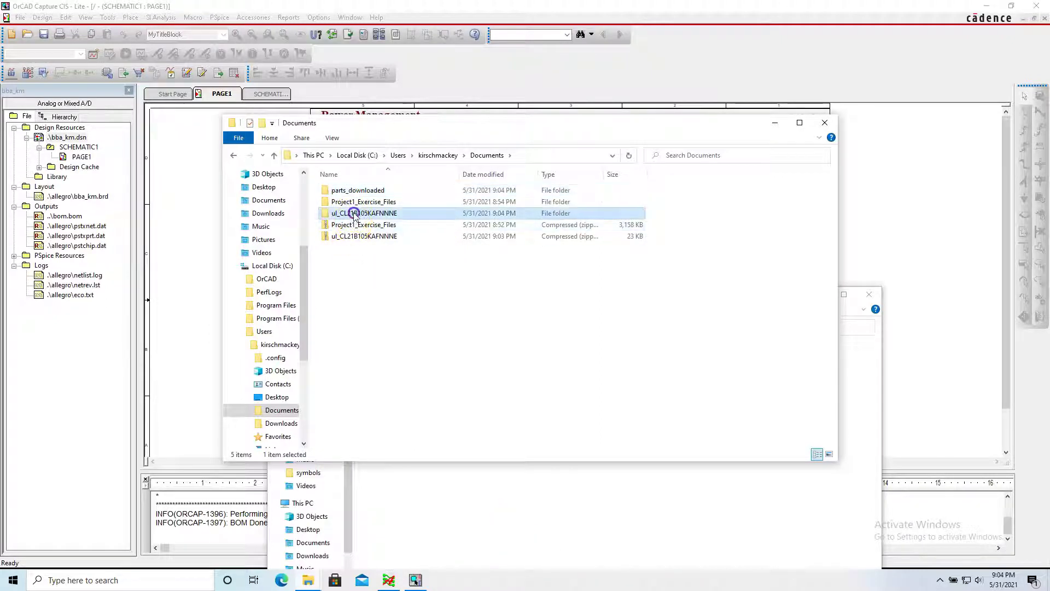
right_click(356, 217)
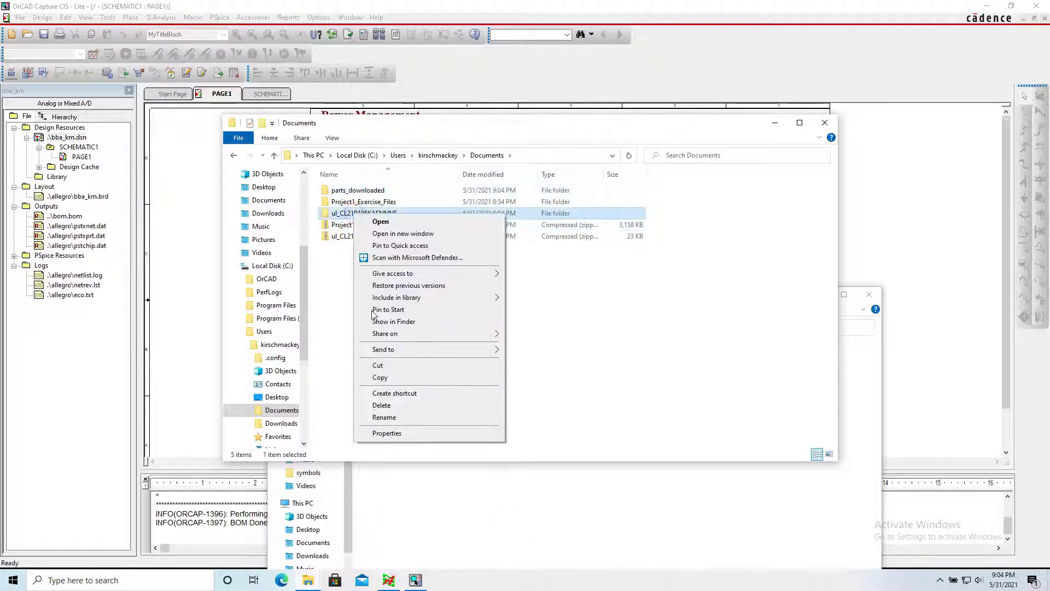
left_click(394, 365)
right_click(378, 191)
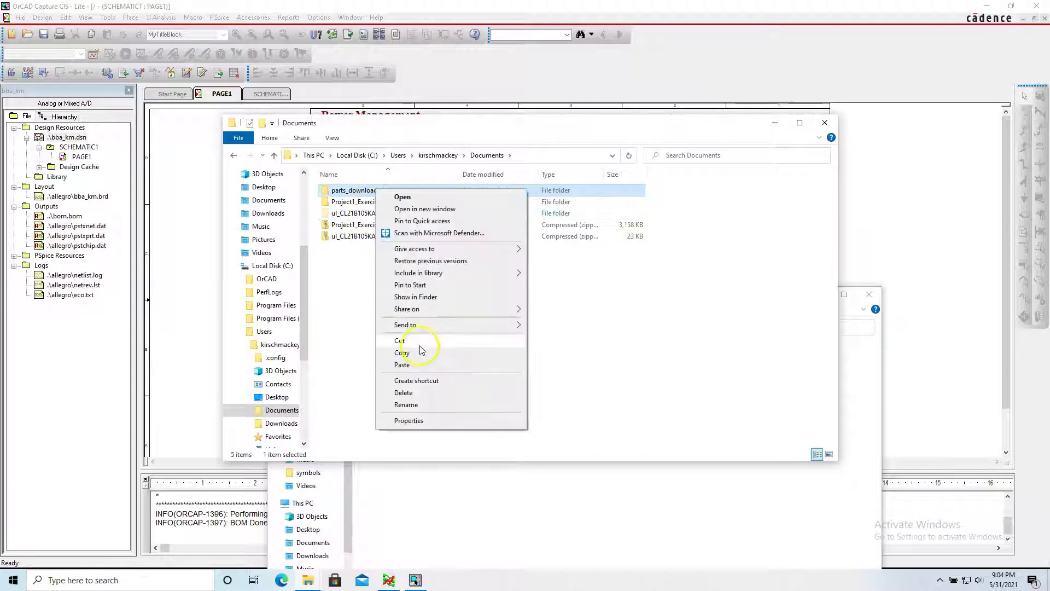
left_click(420, 365)
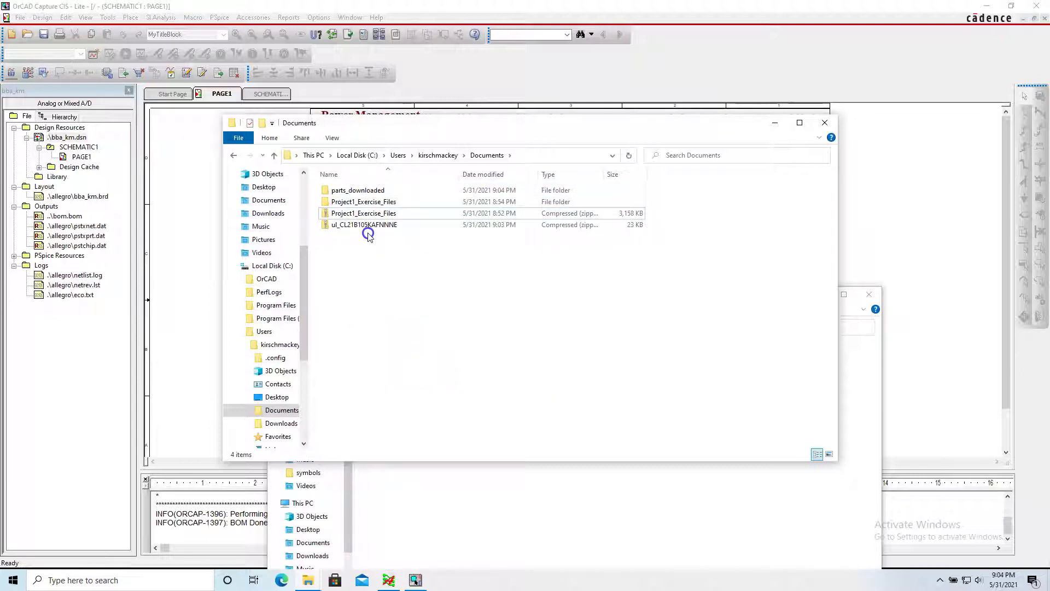
left_click(369, 226)
key("Delete")
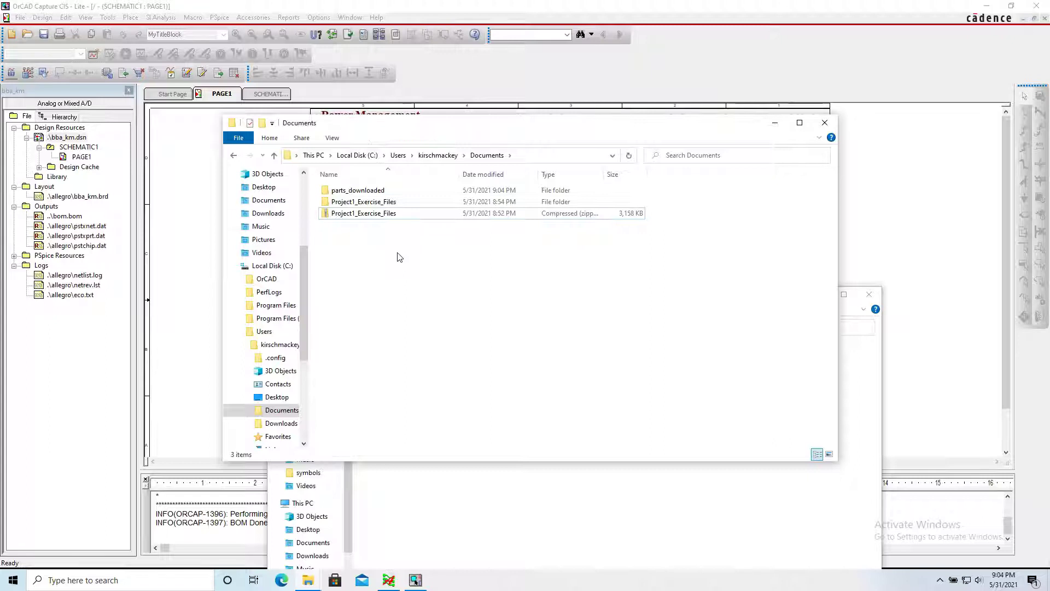
Close the spare Documents window and open the AllegroV16_6 folder inside parts_downloaded's ul_CL21B105KAFNNNE folder
left_click(489, 556)
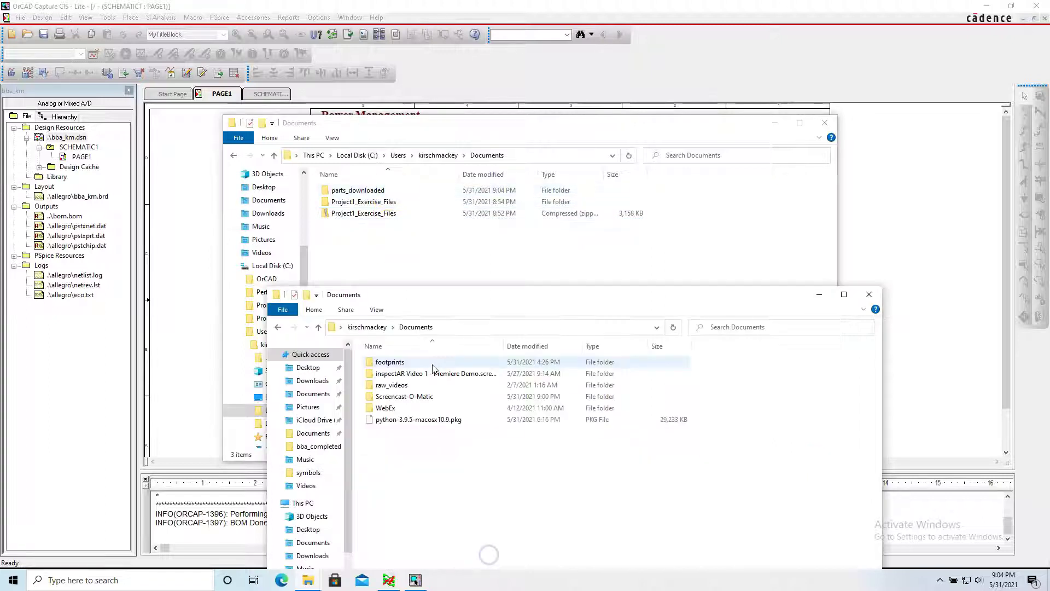
left_click(868, 298)
double_click(361, 191)
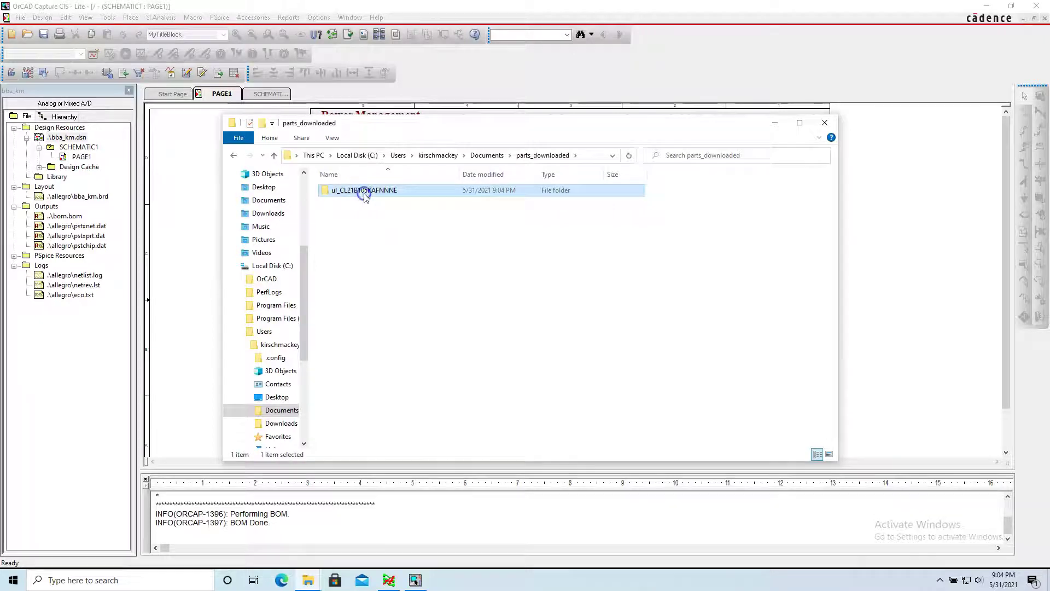
double_click(363, 191)
double_click(355, 191)
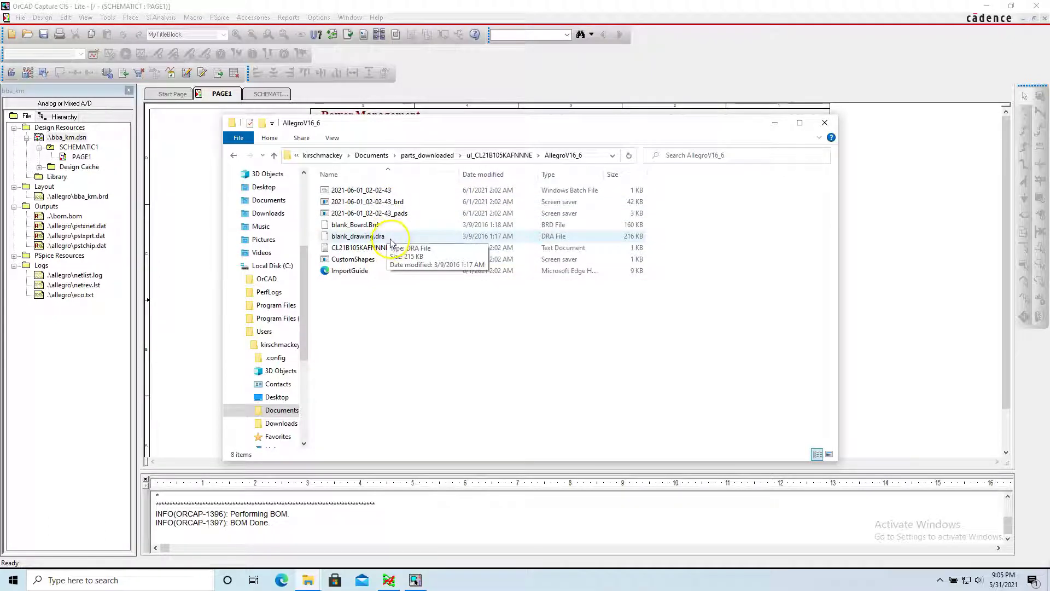
Try to generate the pads and footprint by running the 2021-06-01_02-02-43 batch file, dismissing the error dialogs
double_click(386, 190)
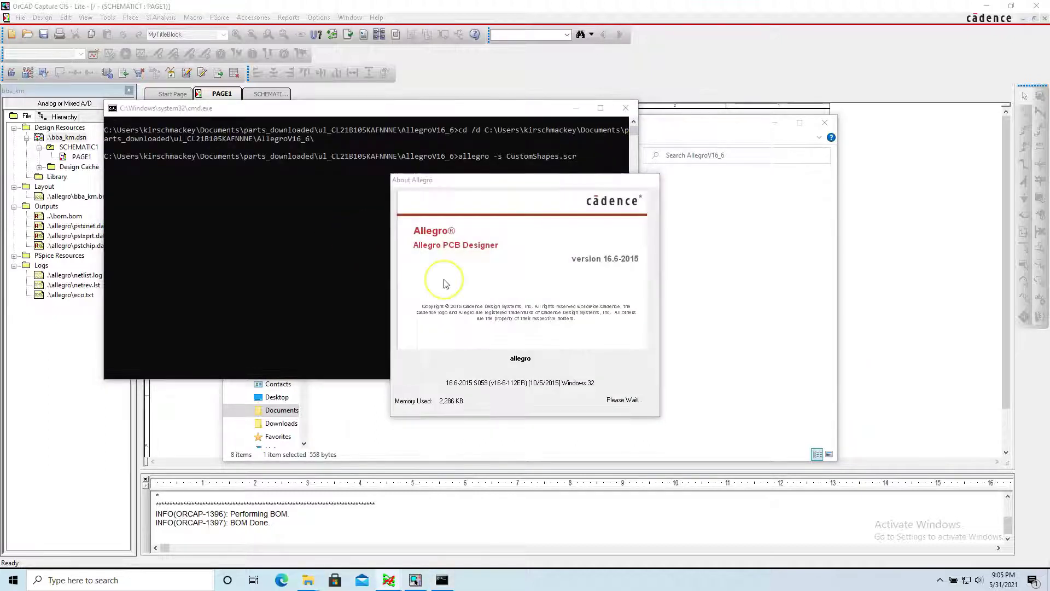
left_click(611, 326)
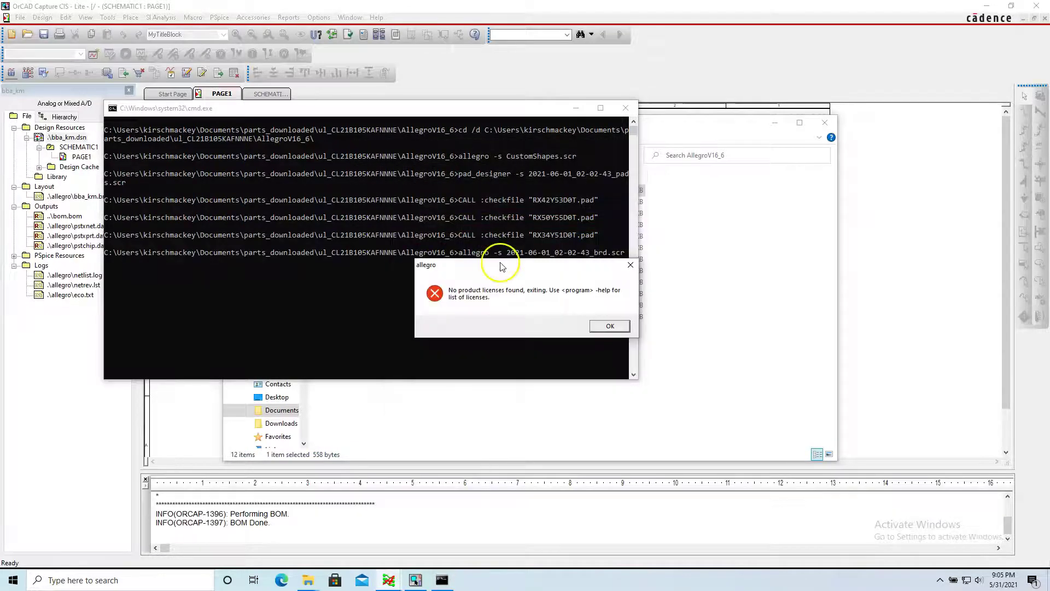
left_click(610, 326)
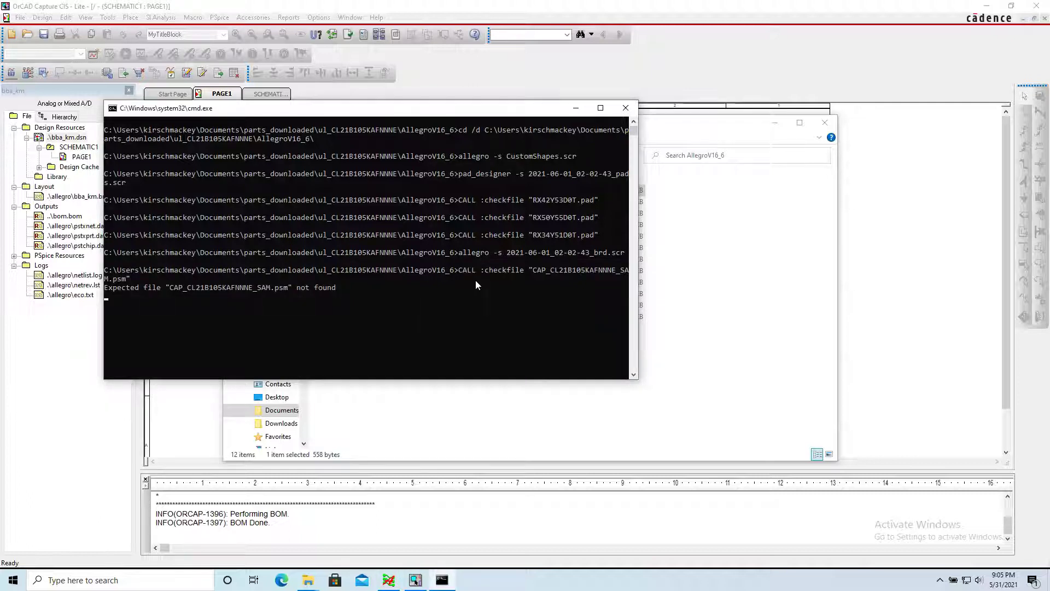
Open the 2021-06-01_02-02-43 batch file from the AllegroV16_6 folder in Notepad for editing
left_click(373, 415)
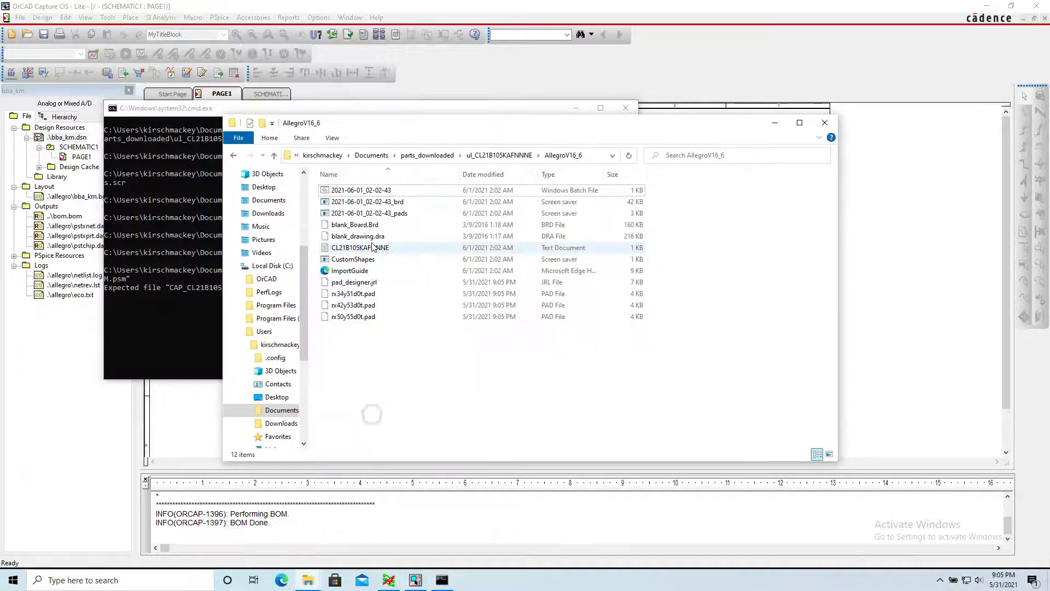
double_click(385, 190)
right_click(386, 191)
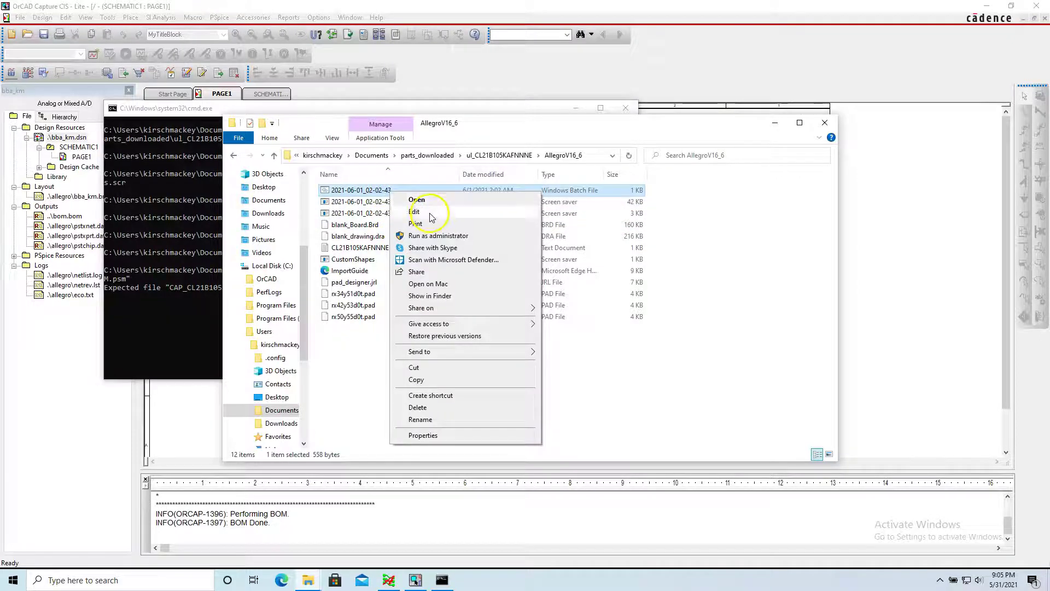
left_click(425, 207)
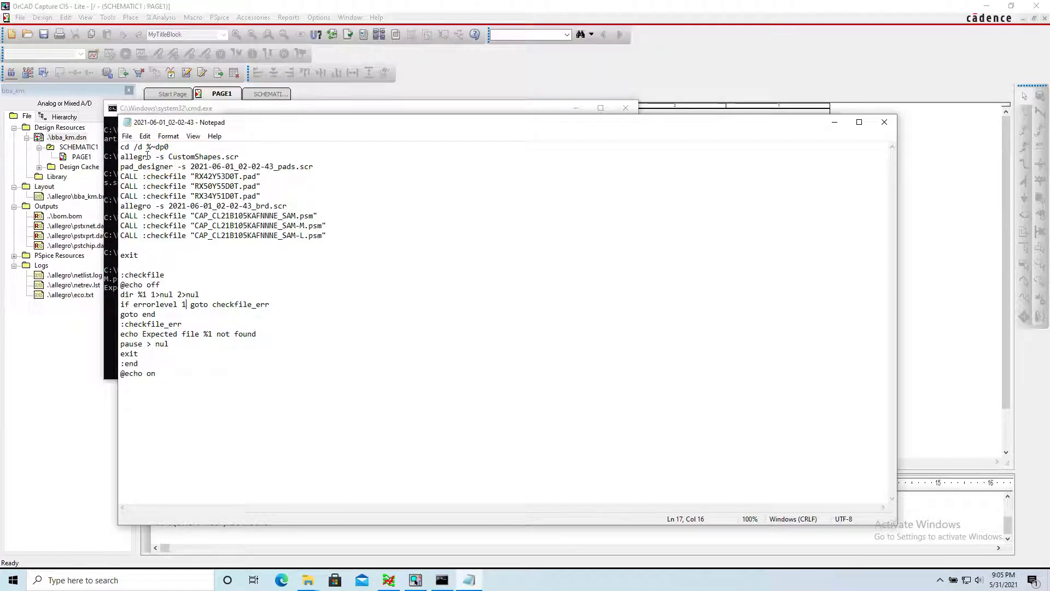
Find OrCAD PCB Editor Lite among the installed programs and open its shortcut's file location
left_click(18, 579)
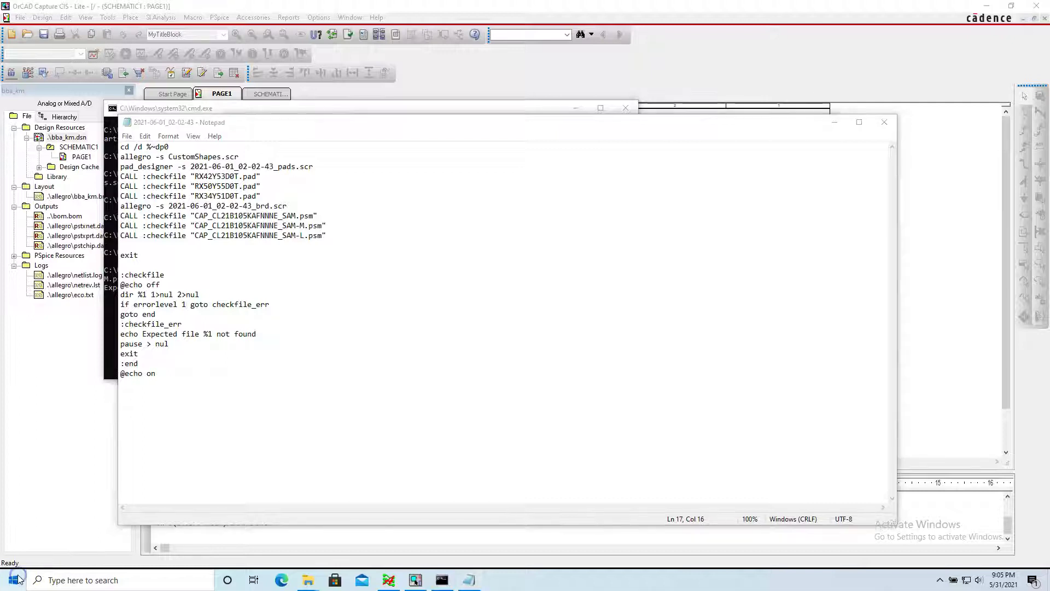
left_click(120, 410)
scroll(125, 442, "down", 8)
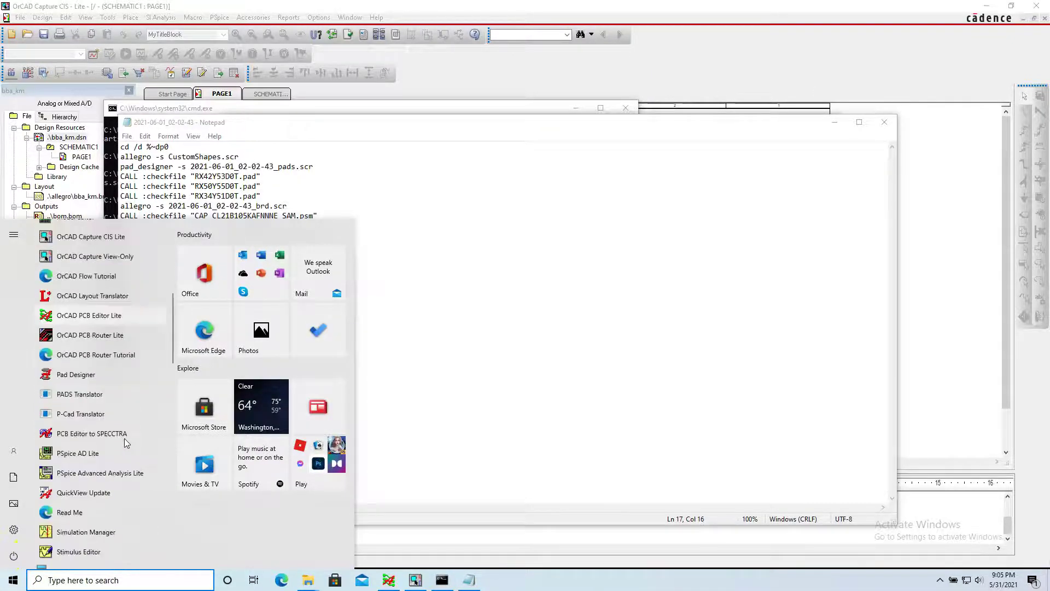
scroll(124, 439, "up", 5)
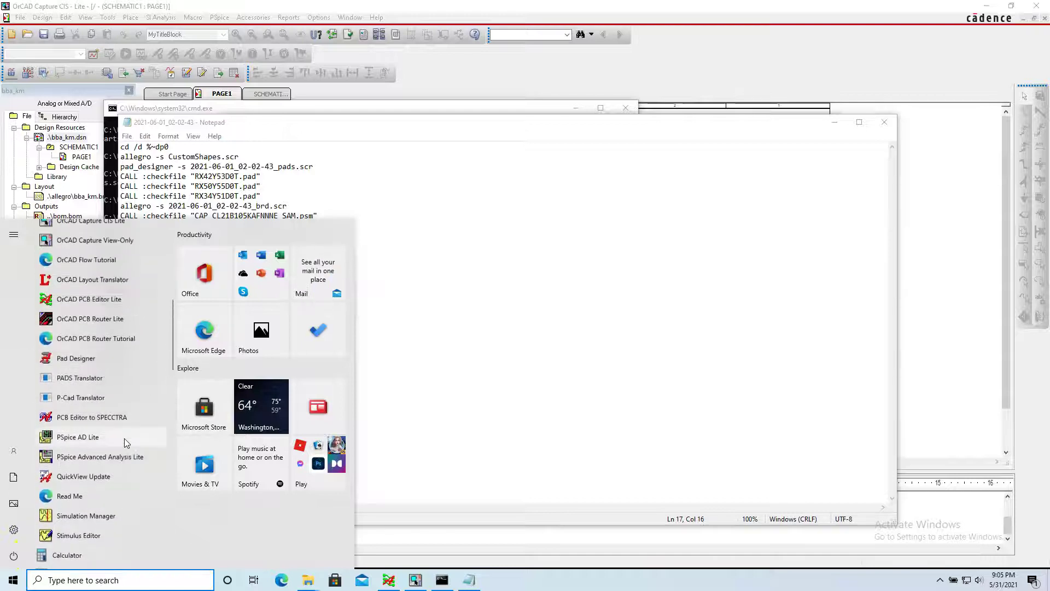
right_click(97, 304)
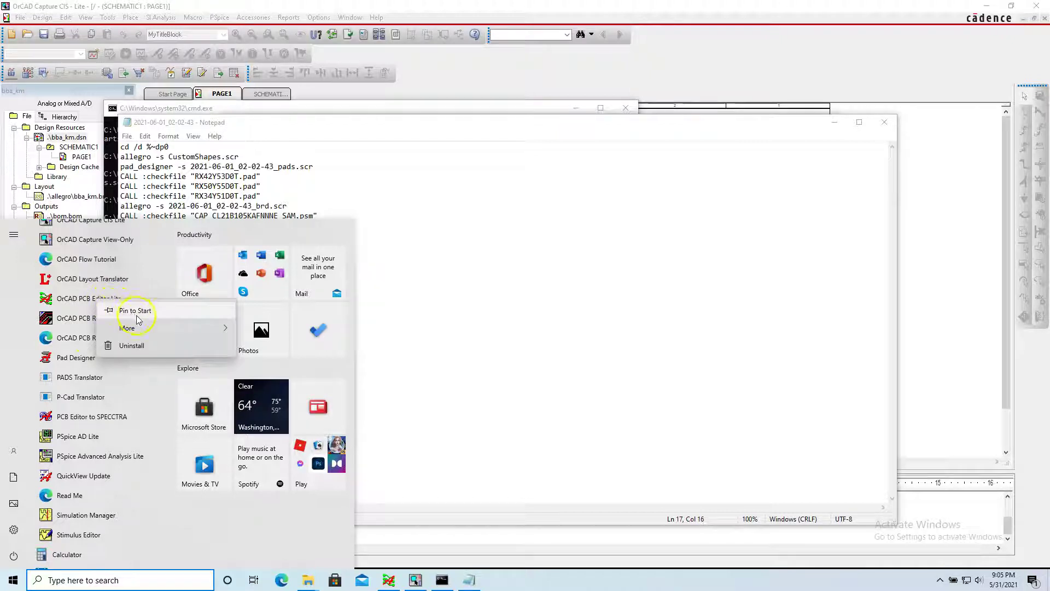
mouse_move(184, 329)
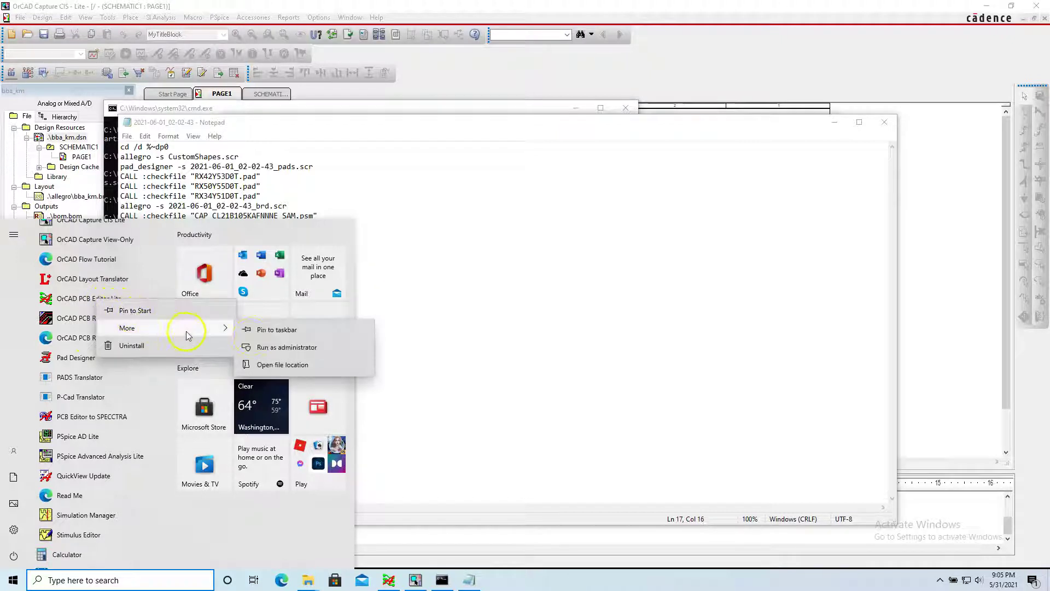
left_click(281, 366)
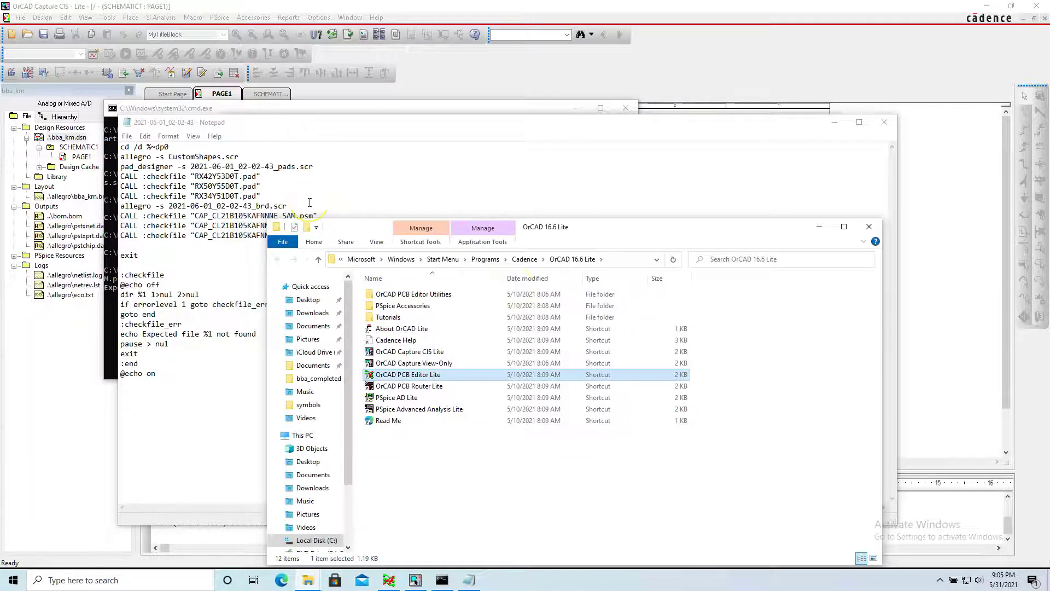
Copy "allegro.exe -orcad" from the target in the OrCAD PCB Editor Lite shortcut's properties and close the properties without changes
double_click(418, 375)
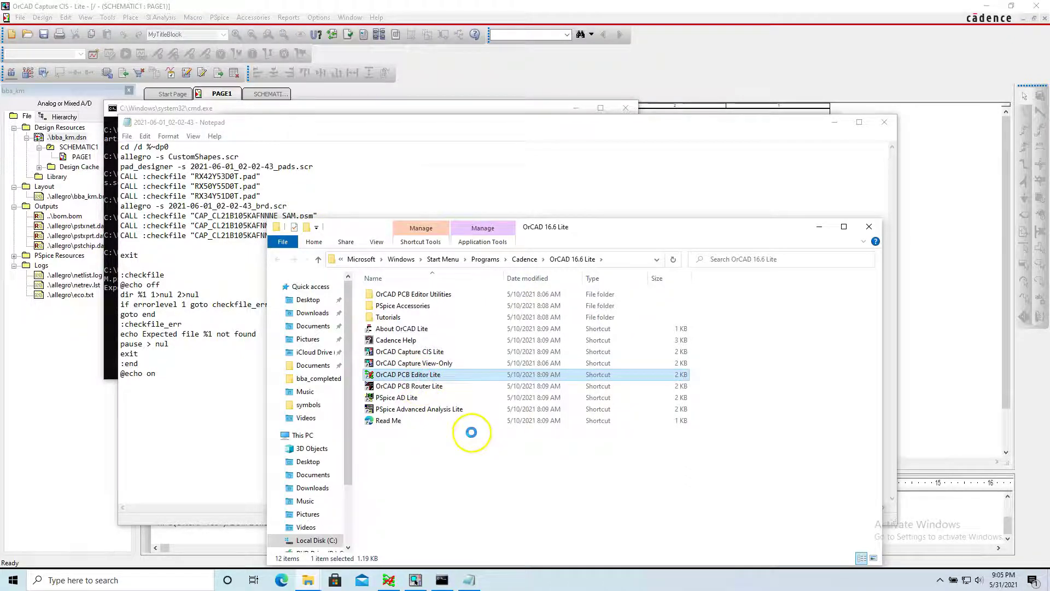
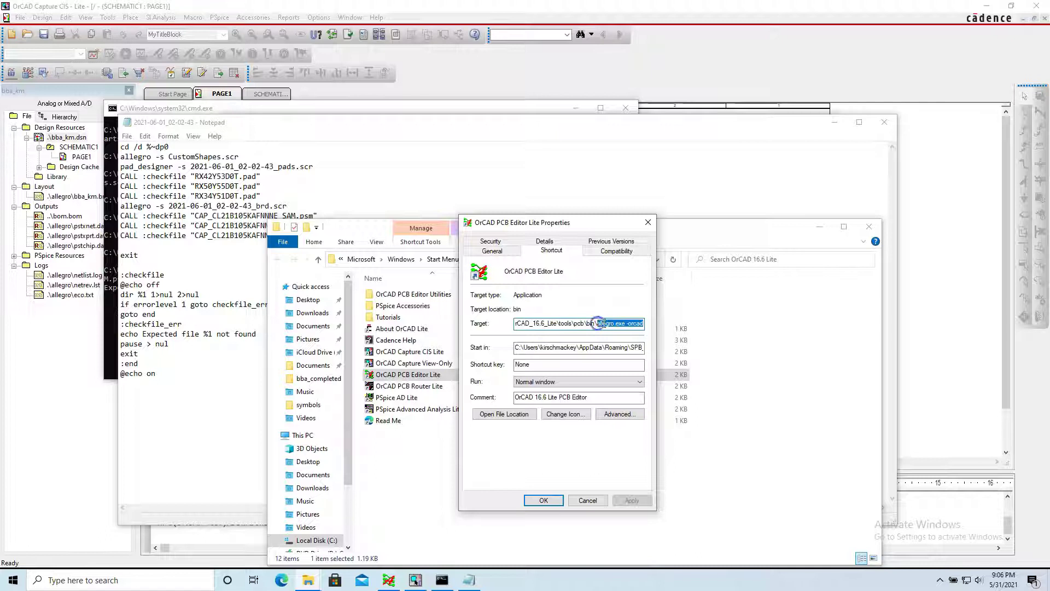
left_click(624, 359)
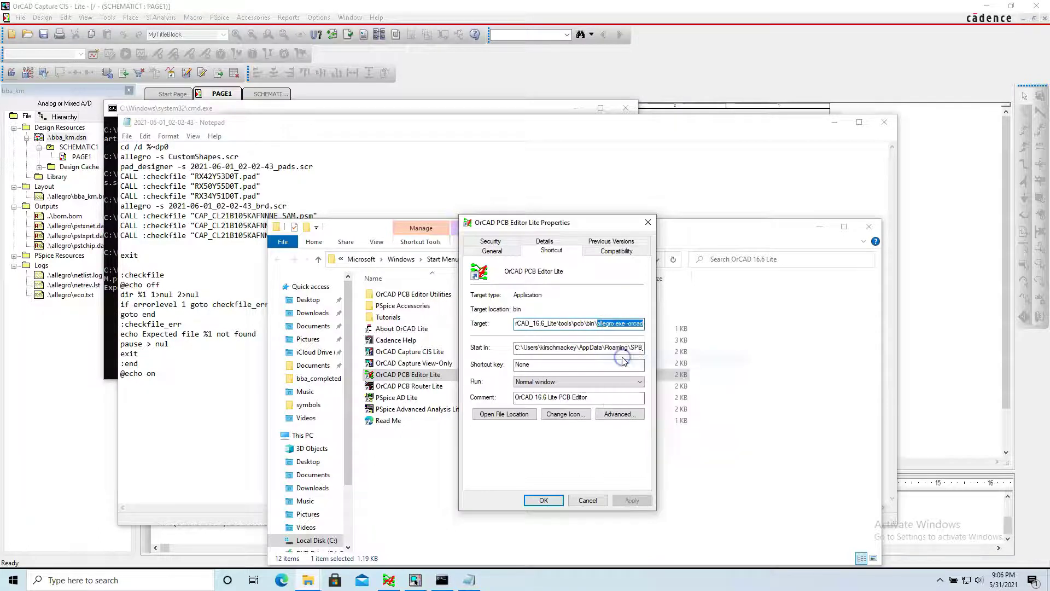
left_click(581, 501)
Replace "allegro" with "allegro.exe -orcad" in the batch file's CustomShapes.scr line, save the file and close it
left_click_drag(191, 226, 166, 275)
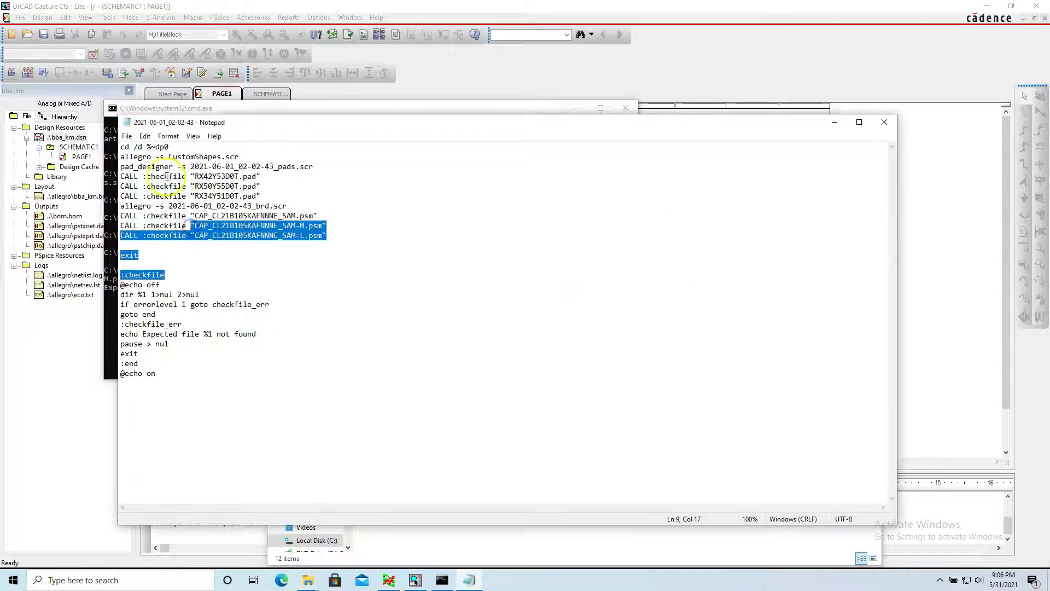
left_click(160, 157)
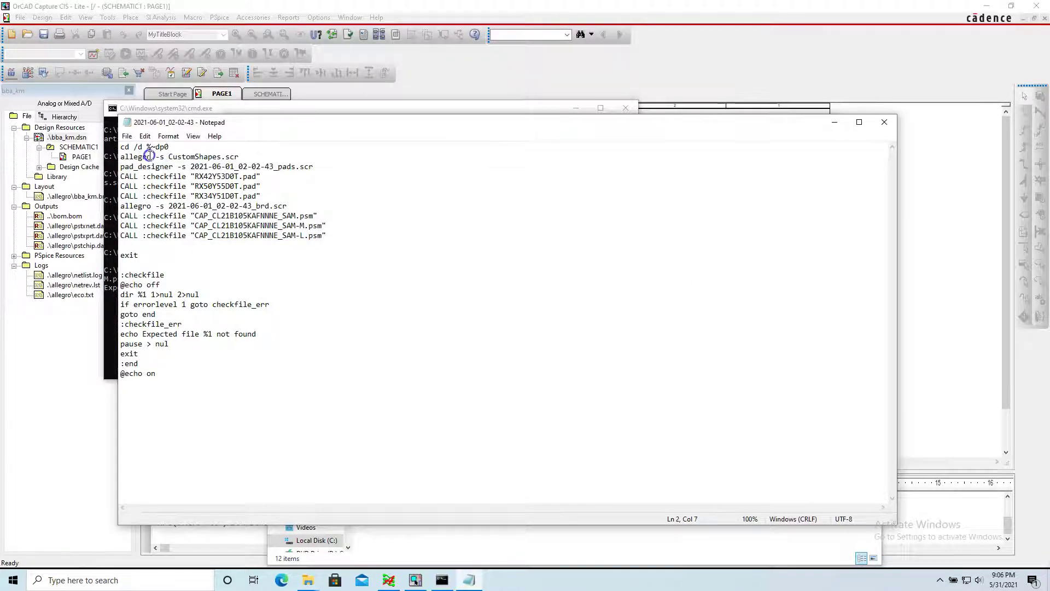
right_click(131, 157)
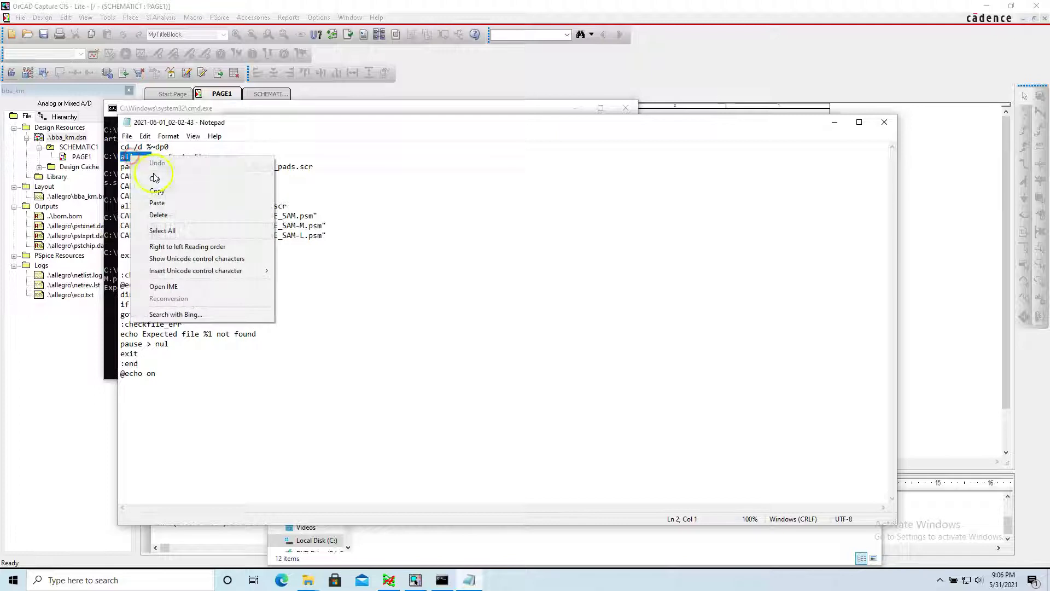
left_click(161, 204)
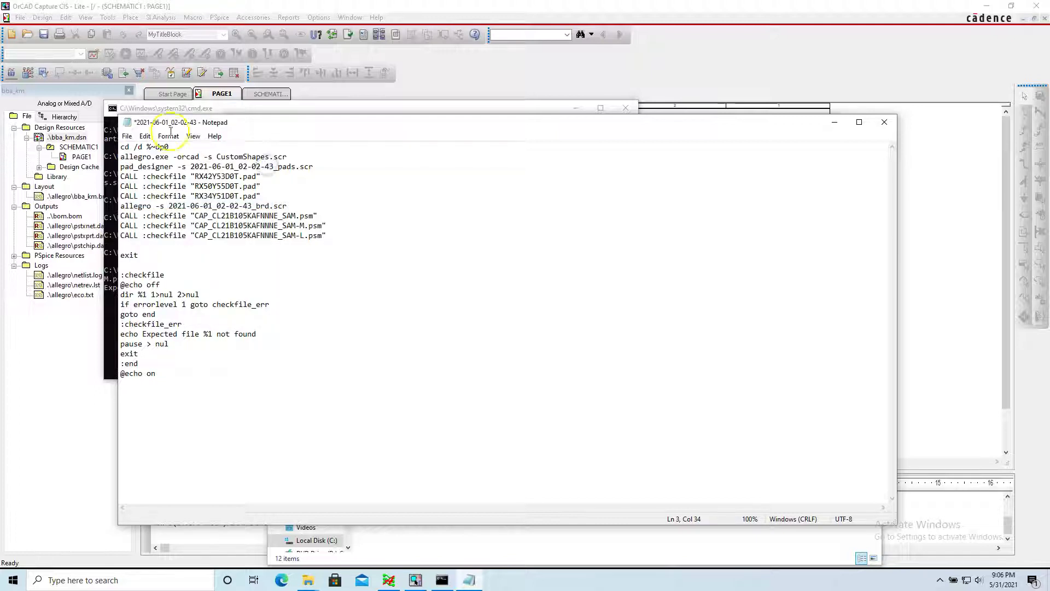
left_click(130, 136)
left_click(146, 183)
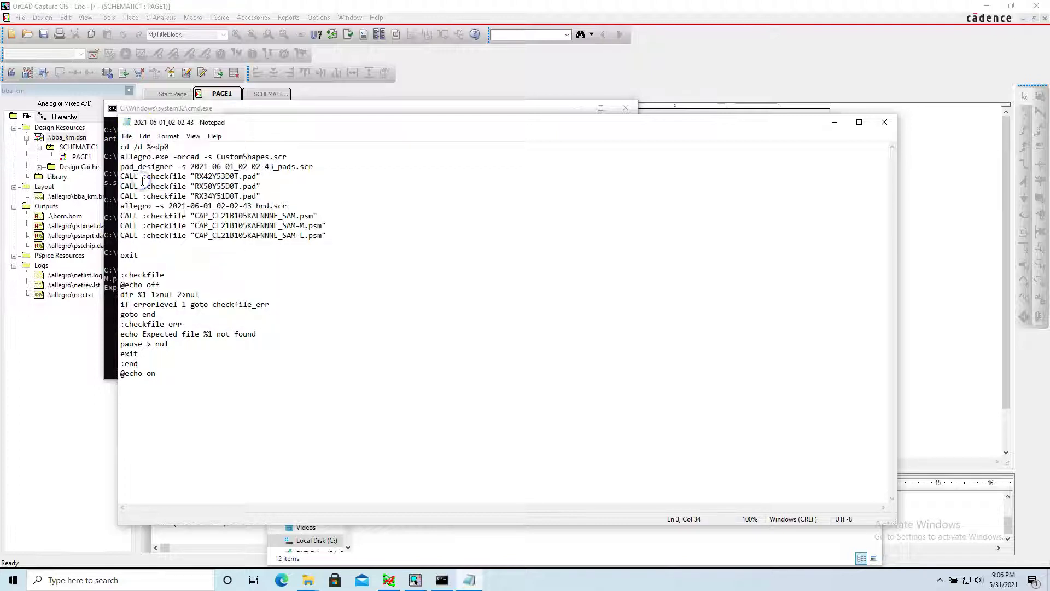
left_click(883, 122)
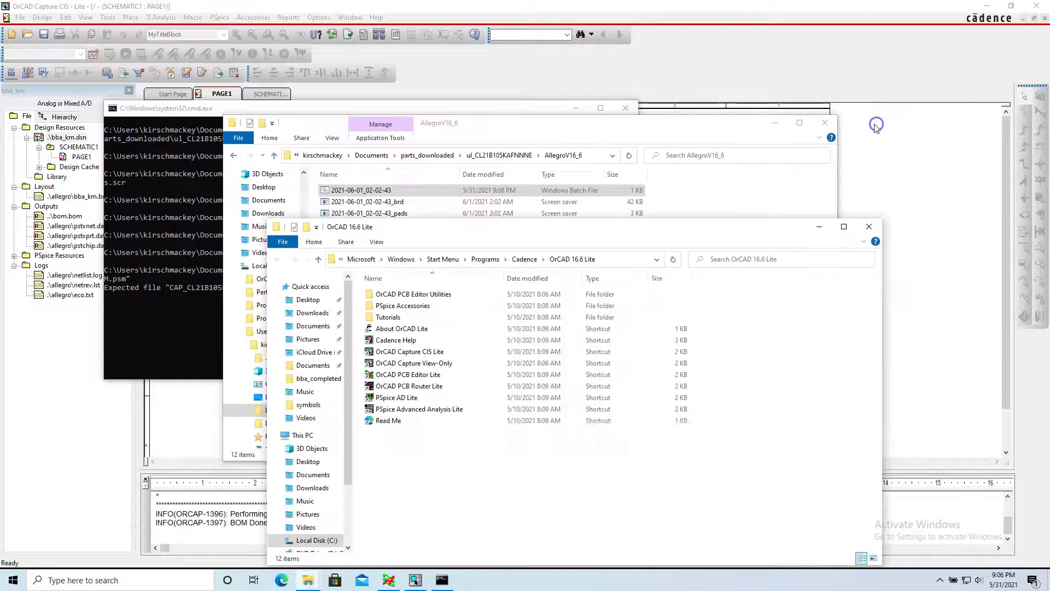
Run the edited batch file, overwriting rx42y53d0t.pad, rx50y55d0t.pad and rx34y51d0t.pad and dismissing the error dialog
double_click(358, 190)
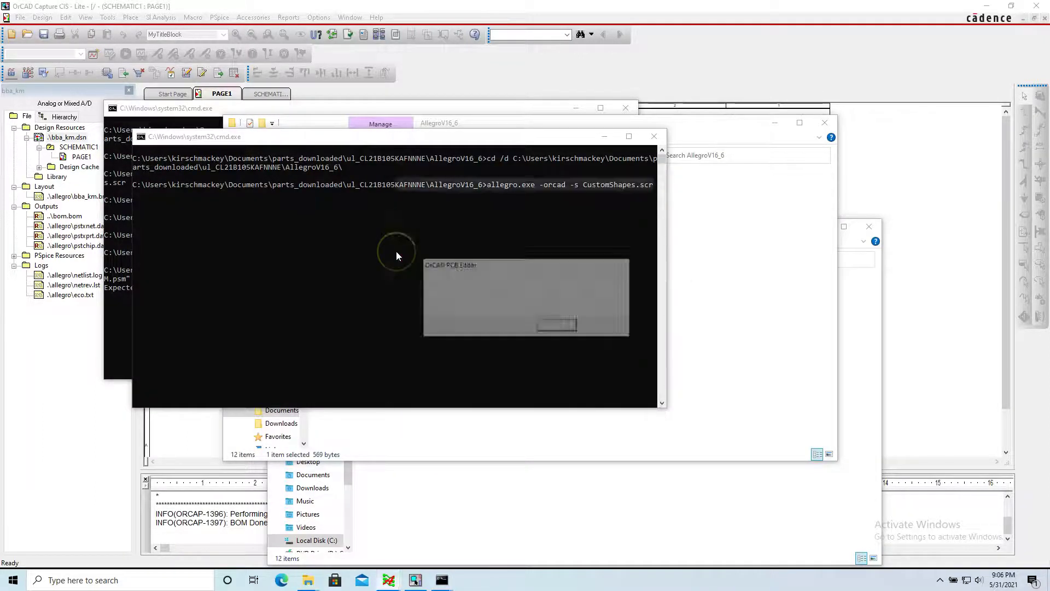
left_click(566, 320)
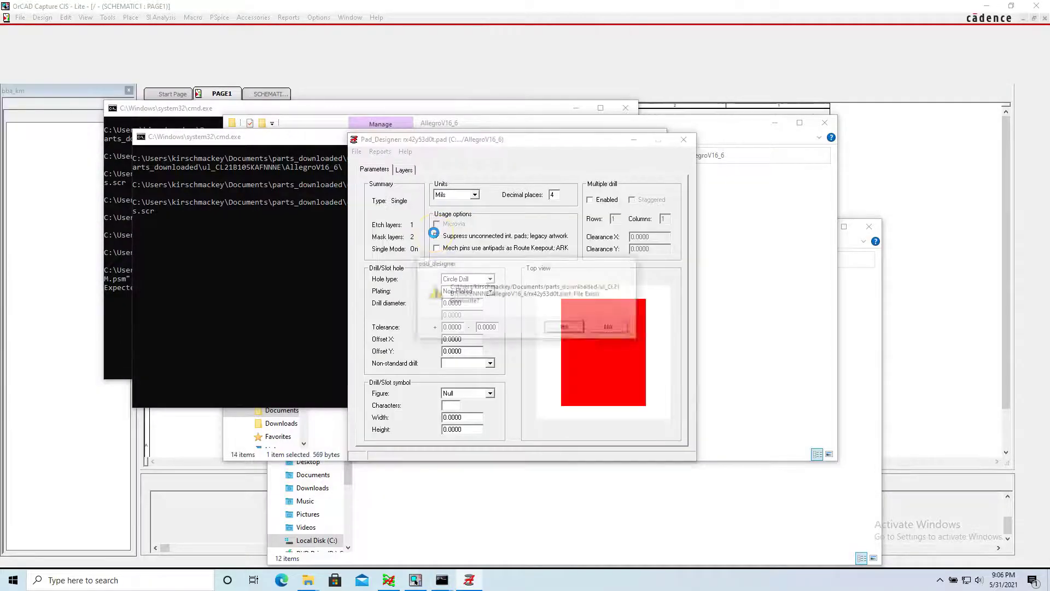
left_click(559, 329)
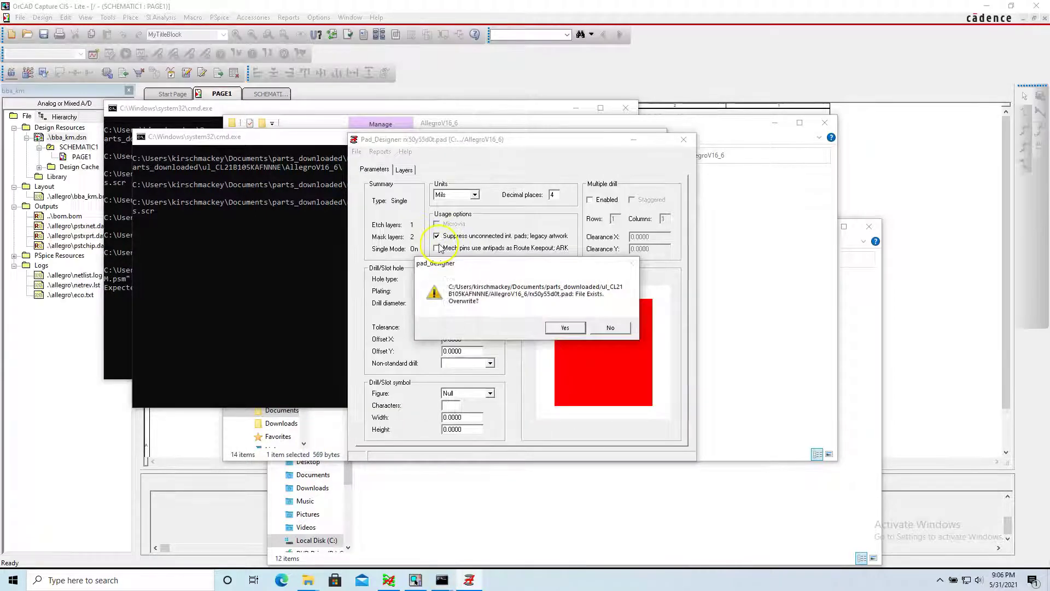
left_click(562, 327)
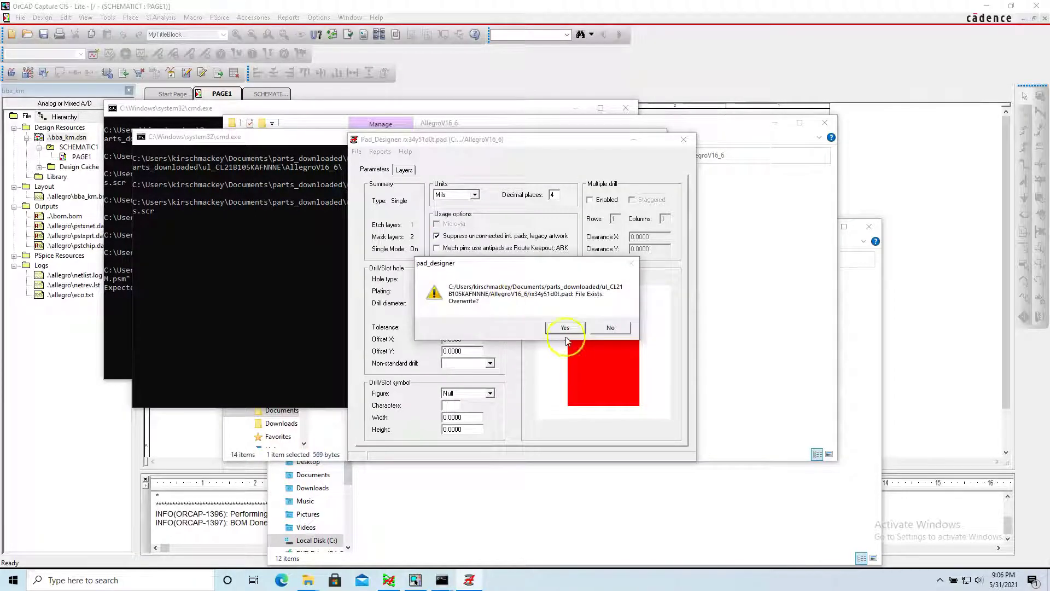
left_click(565, 328)
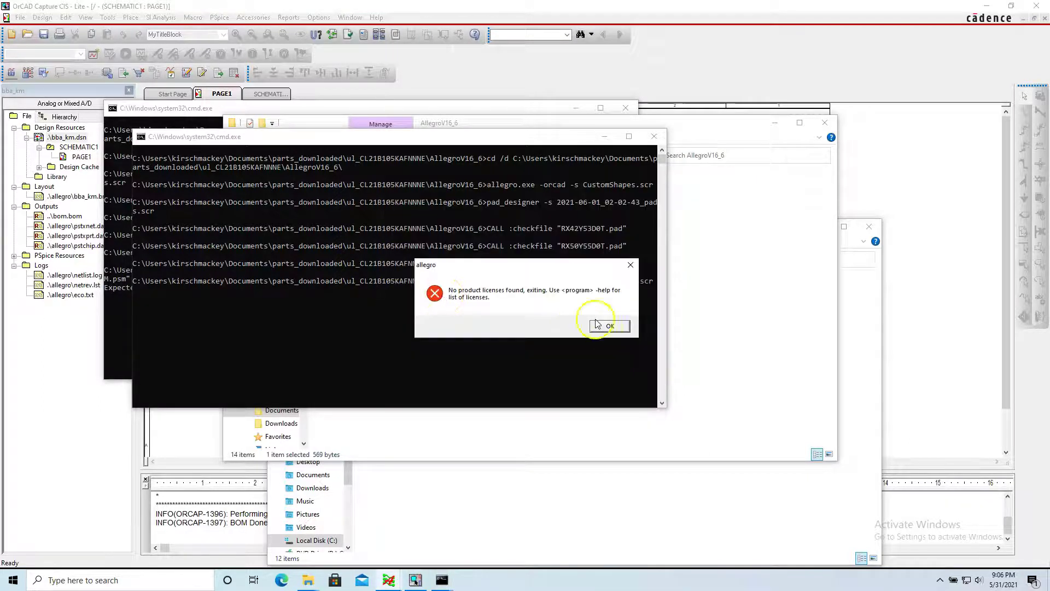
left_click(608, 326)
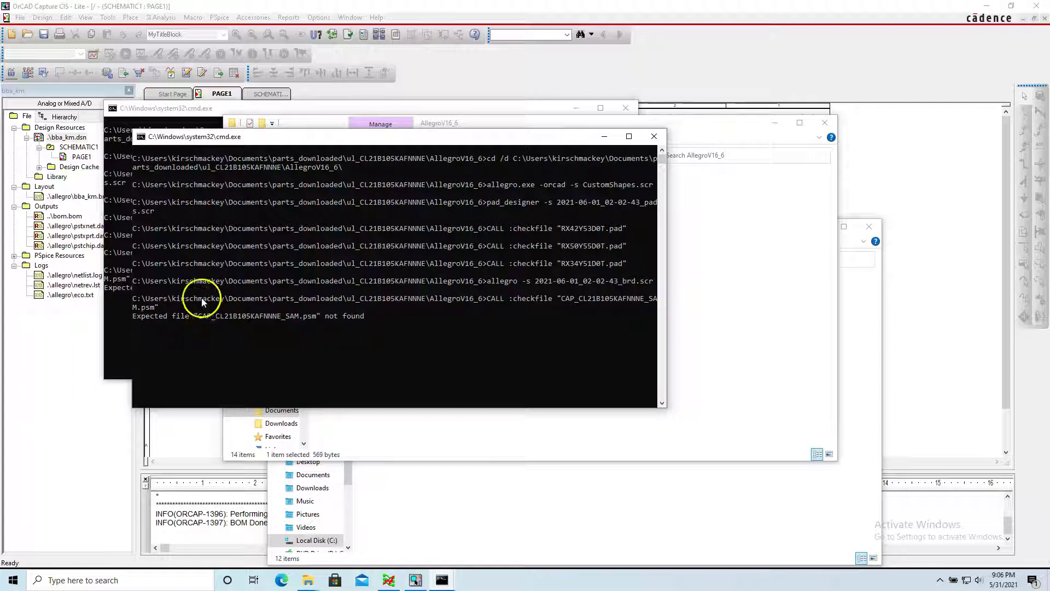
Reopen the 2021-06-01_02-02-43 batch file for editing and replace "allegro" with "allegro.exe -orcad" in the 2021-06-01_02-02-43_brd.scr line
left_click(352, 417)
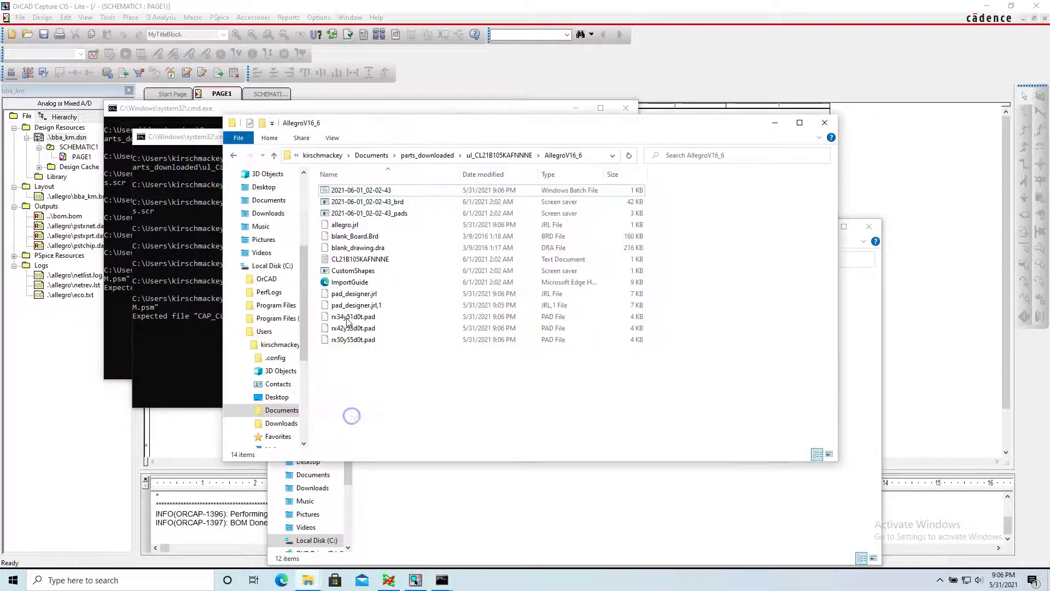
left_click(391, 192)
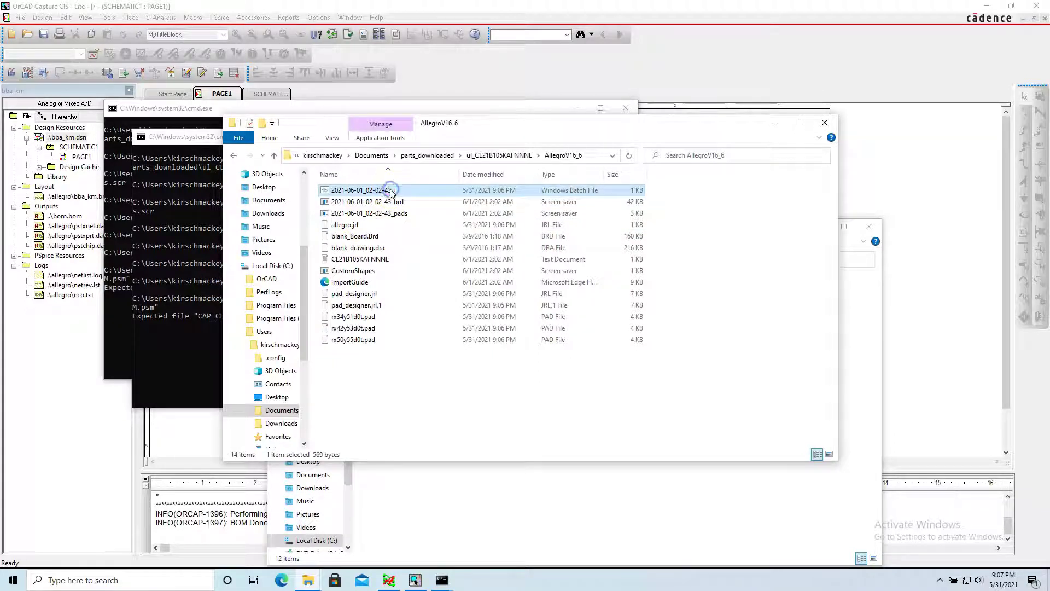
right_click(390, 189)
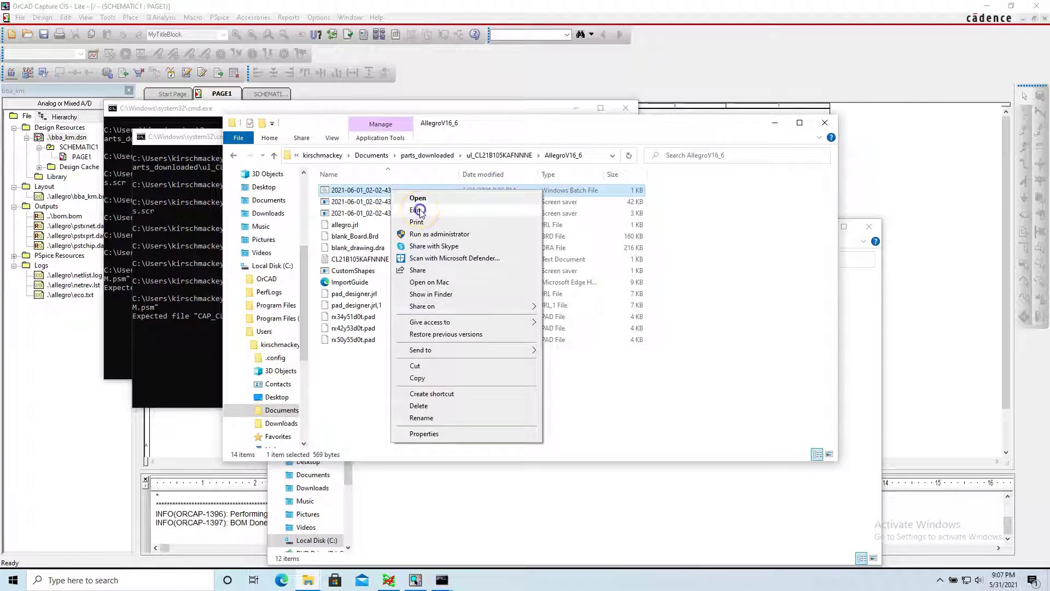
left_click(418, 204)
left_click(254, 225)
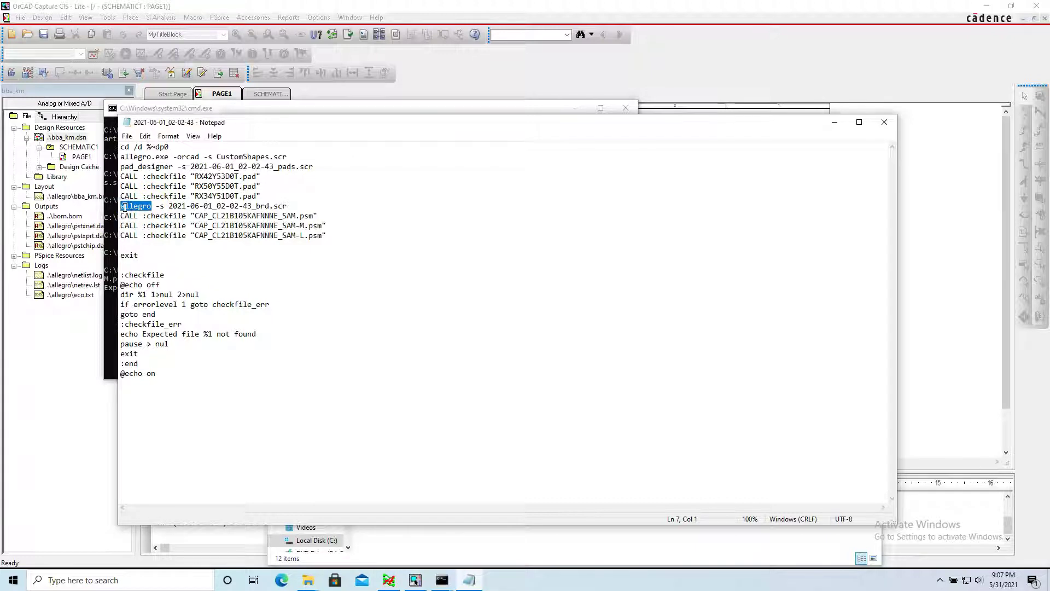
key("ctrl+v")
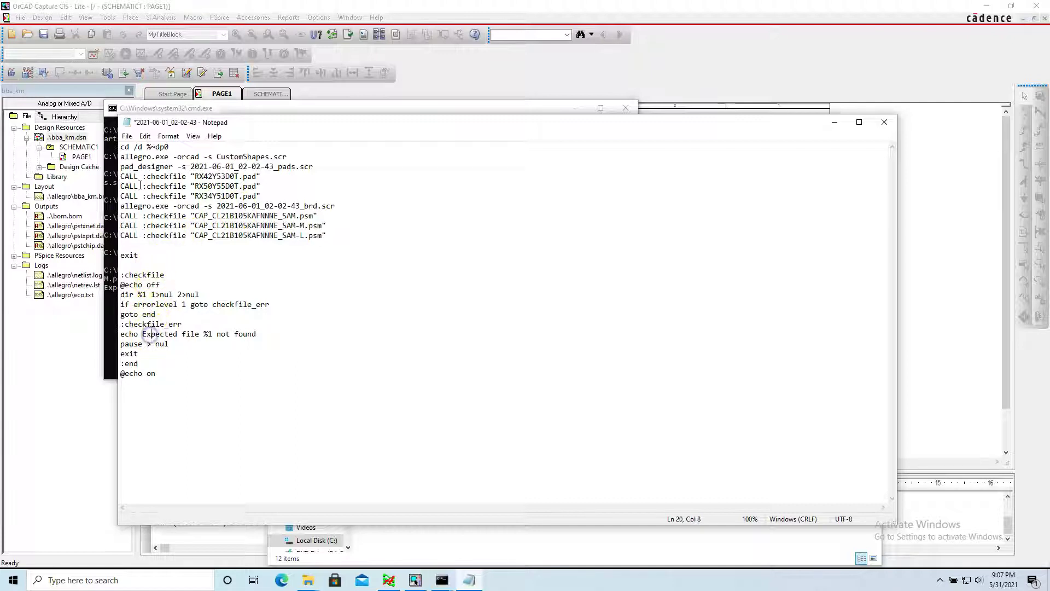
Save the edited 2021-06-01_02-02-43 batch file and close it
left_click(127, 136)
left_click(143, 182)
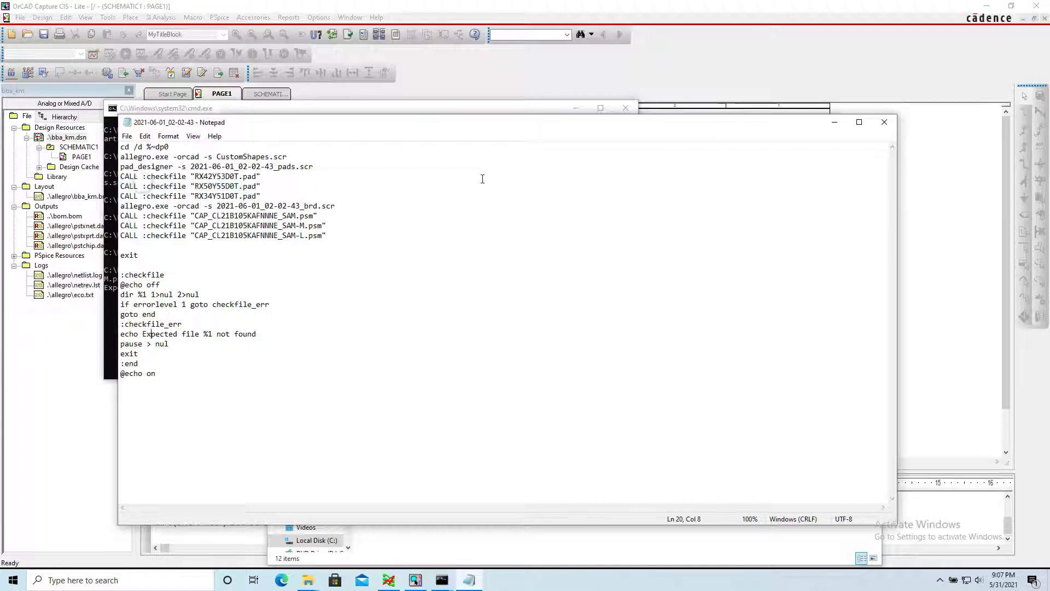
left_click(885, 122)
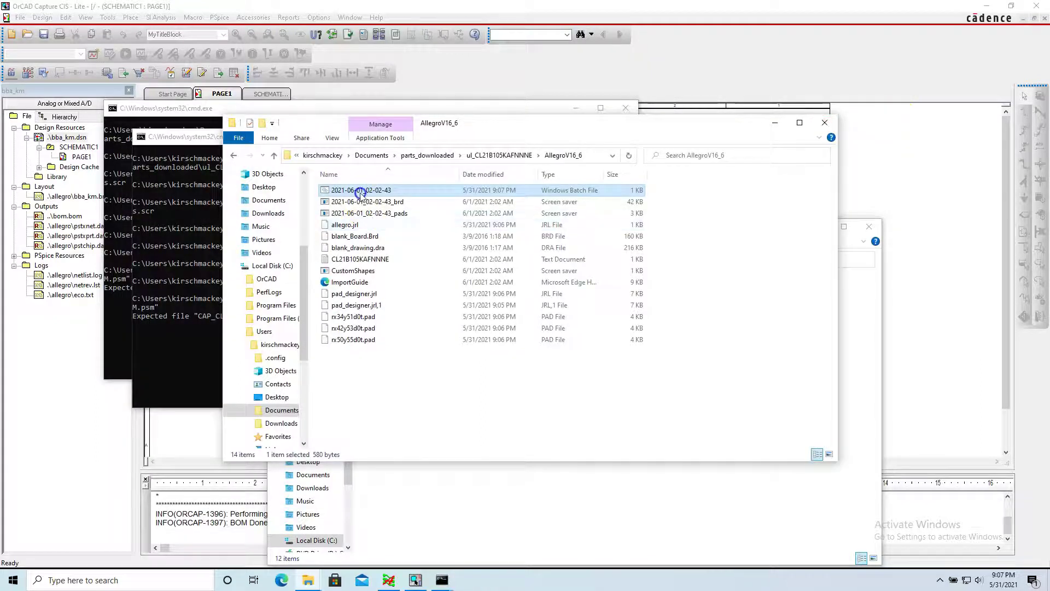
Run the 2021-06-01_02-02-43 batch file in demo mode, overwriting rx42y53d0t.pad, rx50y55d0t.pad and rx34y51d0t.pad, and bring up the AllegroV16_6 folder
double_click(361, 191)
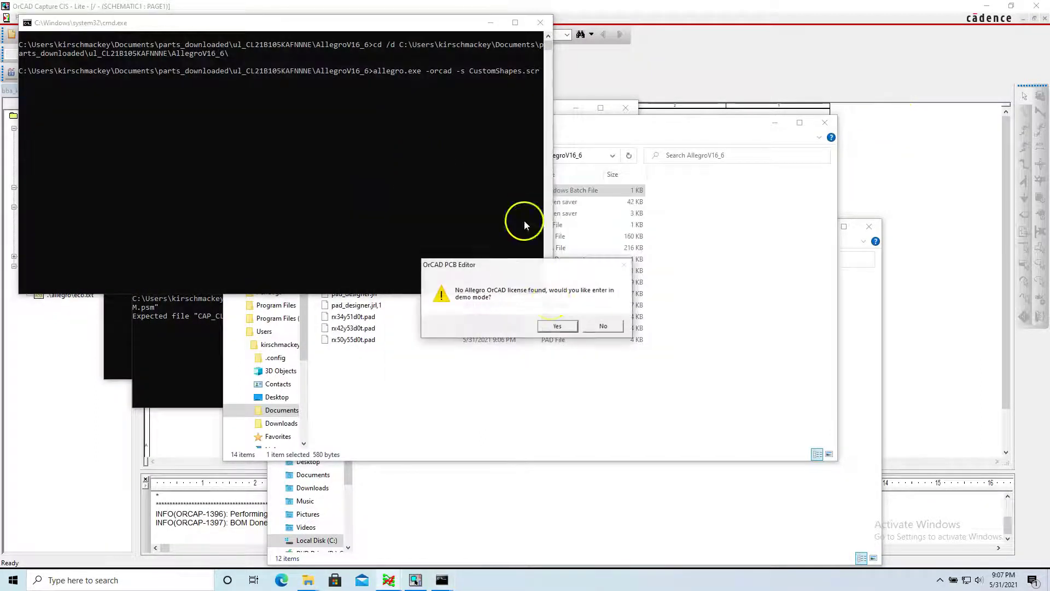
left_click(557, 326)
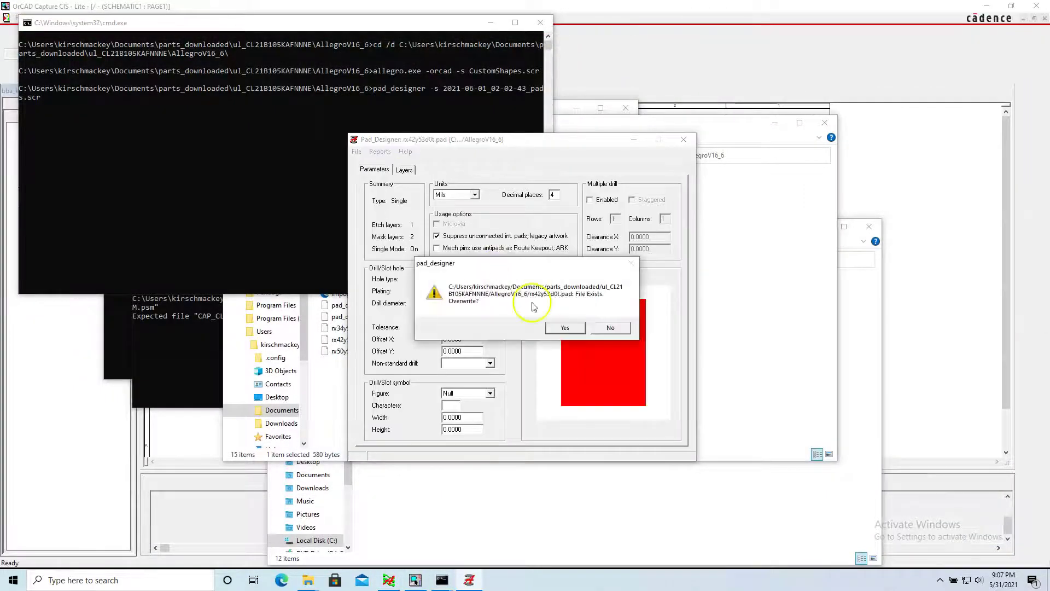
left_click(564, 328)
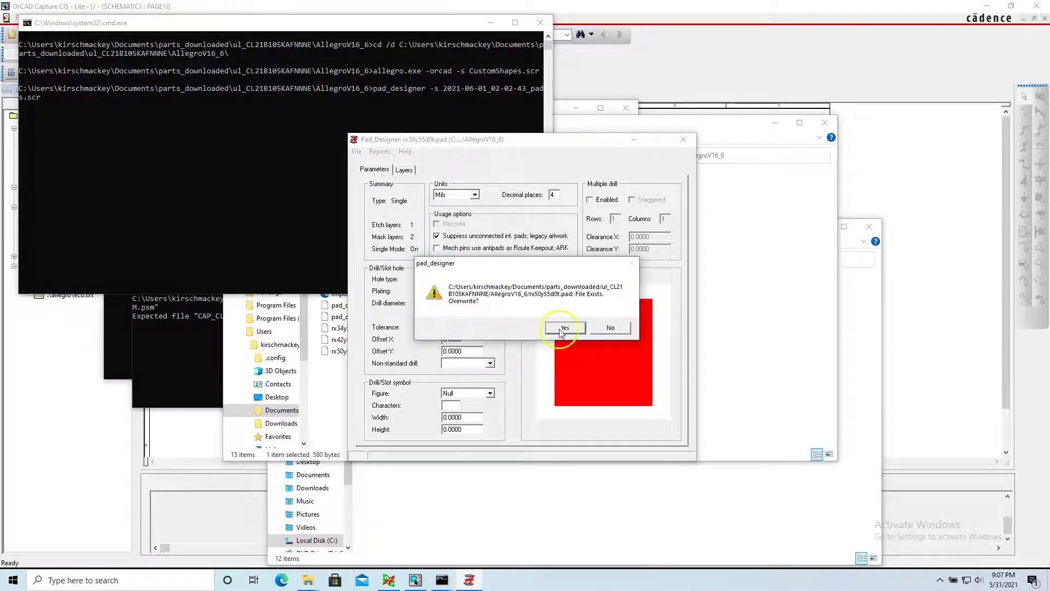
left_click(562, 329)
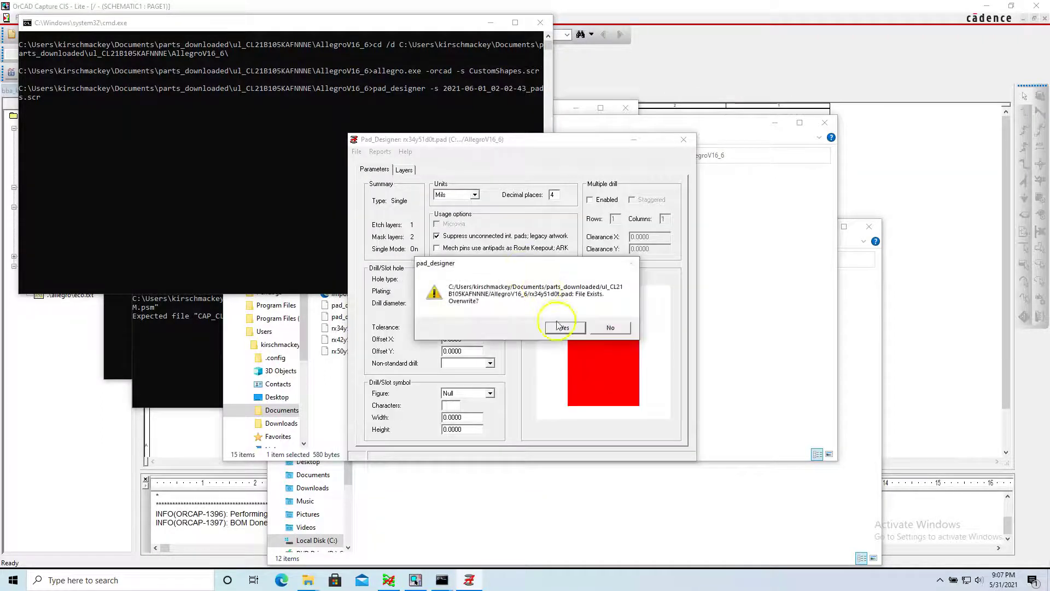
left_click(558, 326)
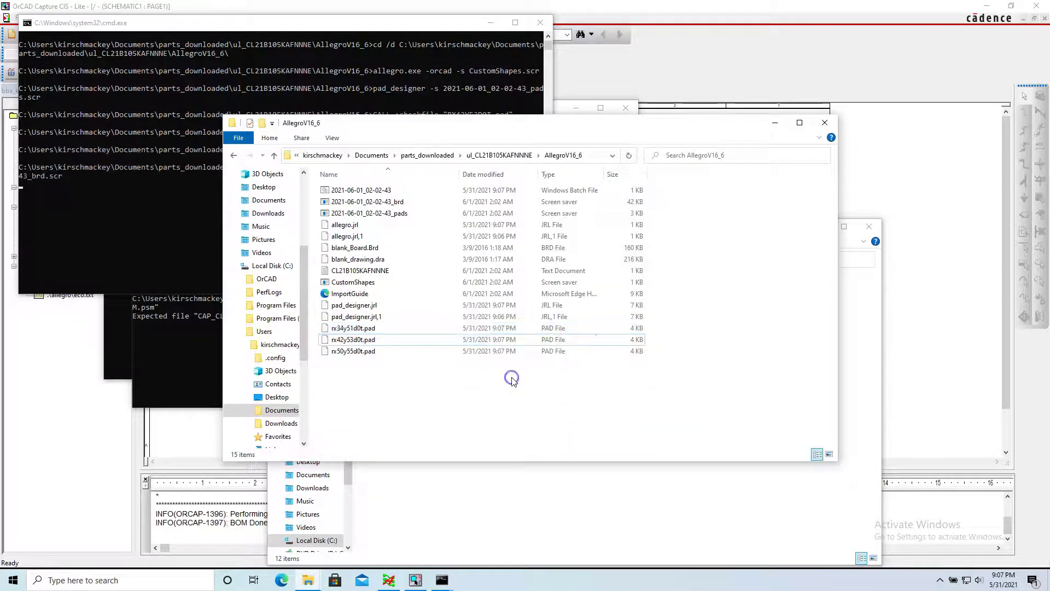
left_click(776, 123)
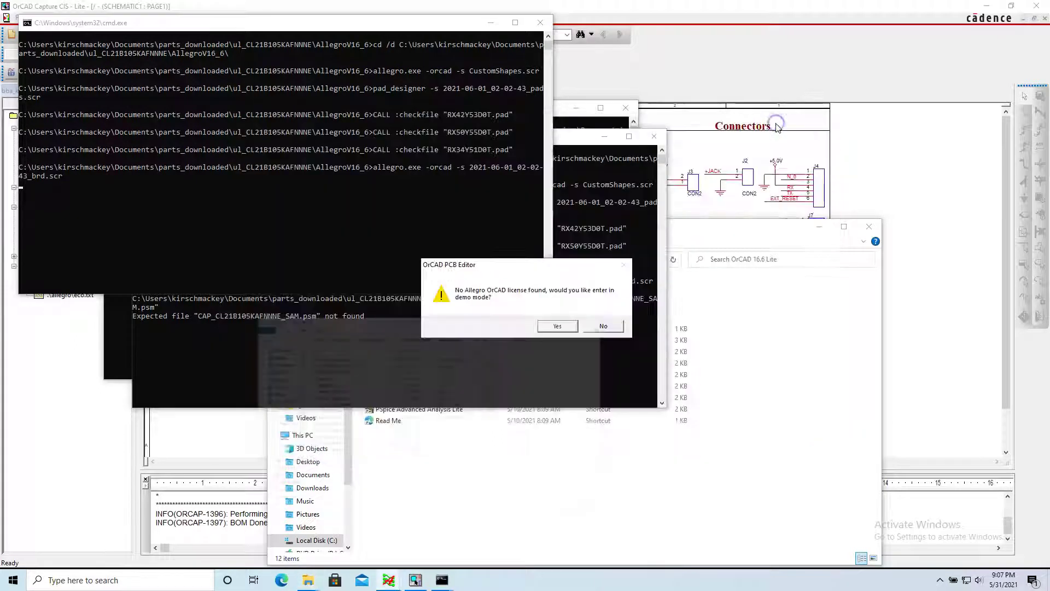
left_click(557, 326)
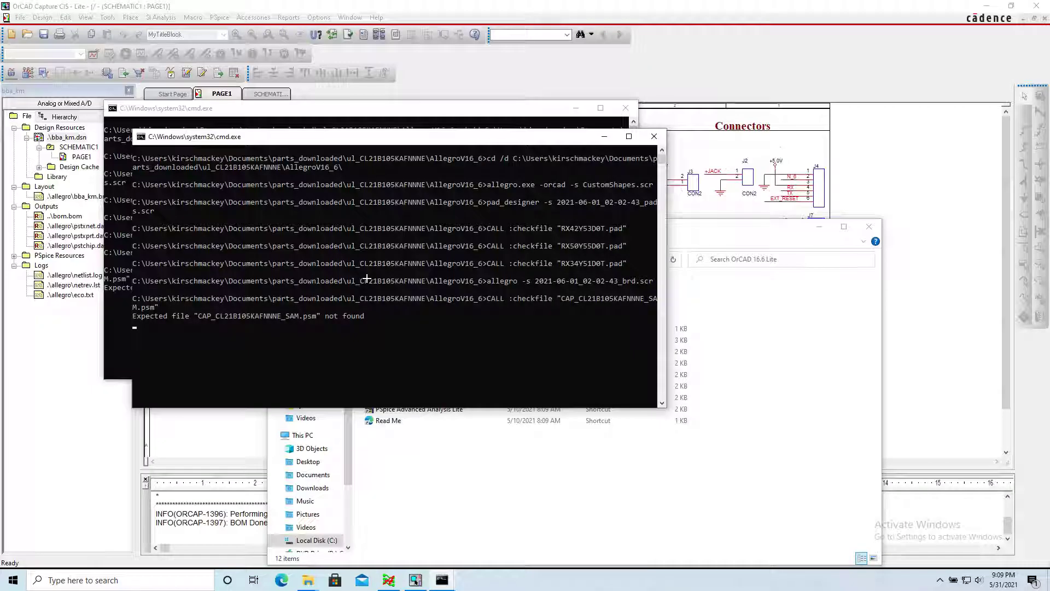
left_click(400, 457)
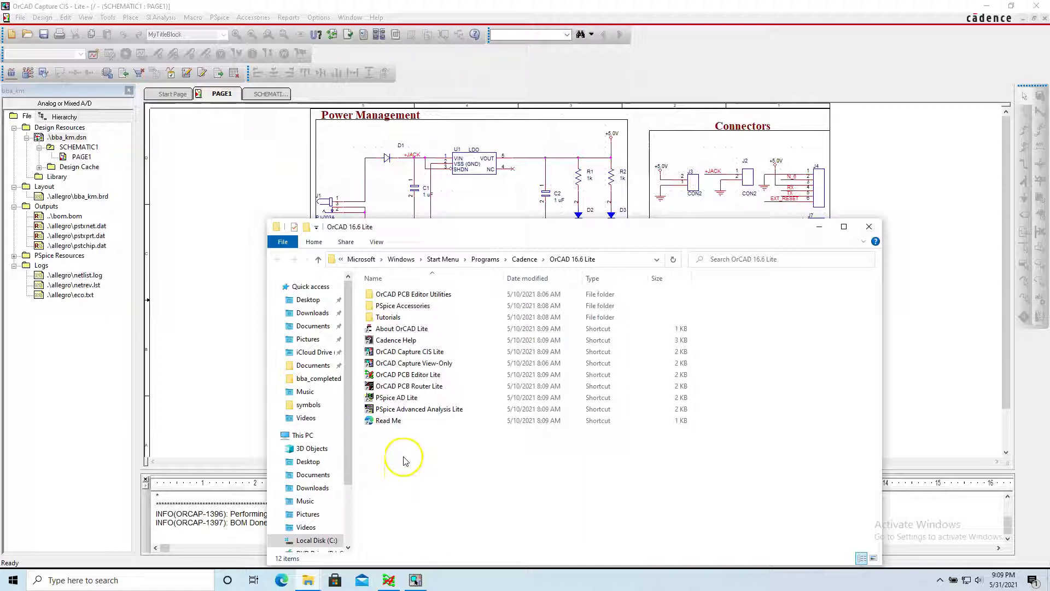
left_click(315, 584)
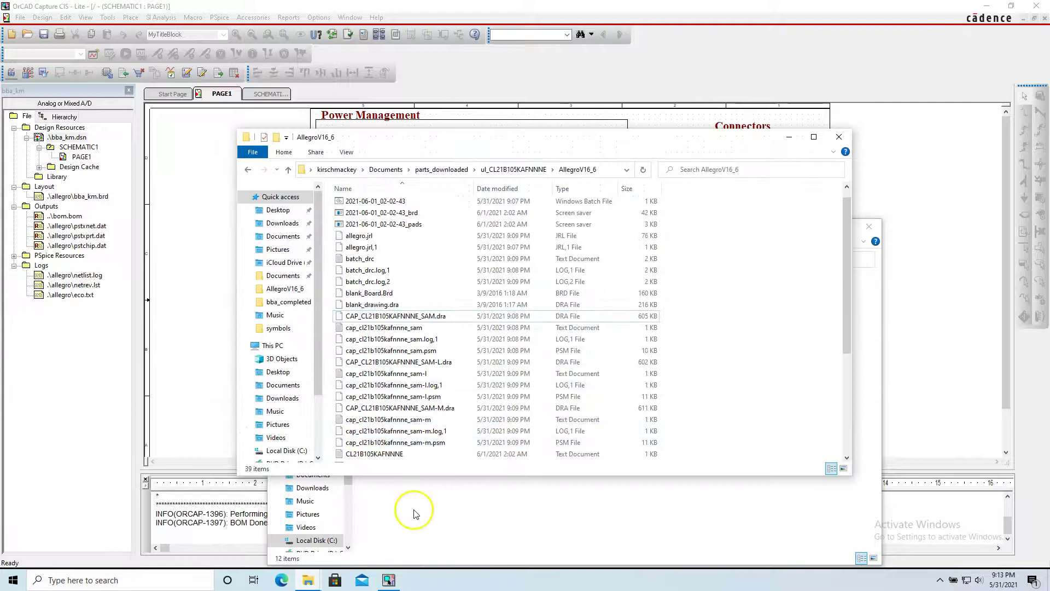
Launch OrCAD PCB Editor Lite in demo mode and open the recent design CAP_CL21B105KAFNNNE_SAM.dra
left_click(414, 509)
left_click(125, 478)
double_click(413, 375)
left_click(559, 326)
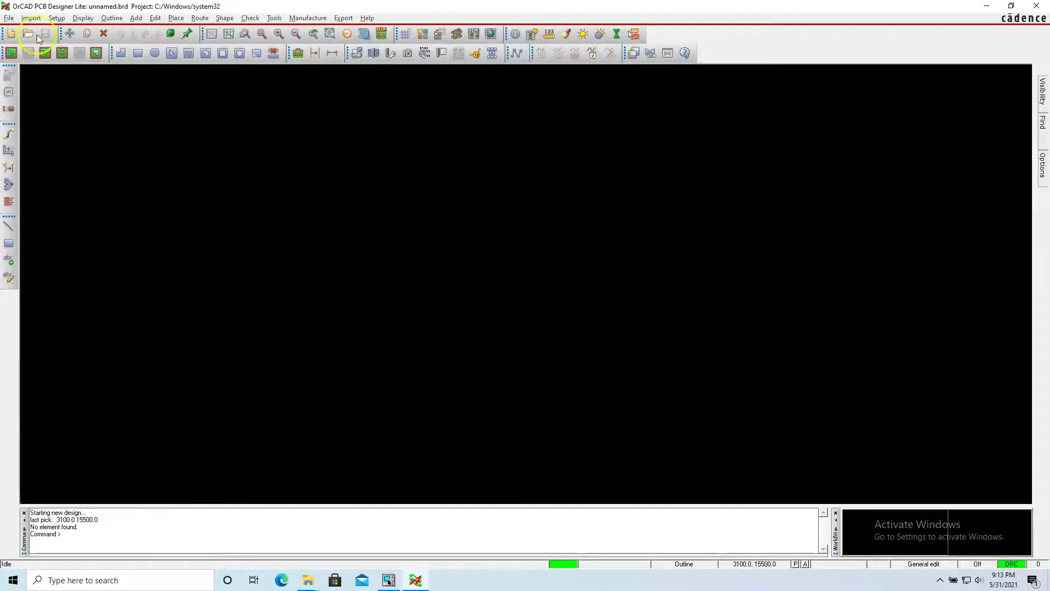
left_click(9, 18)
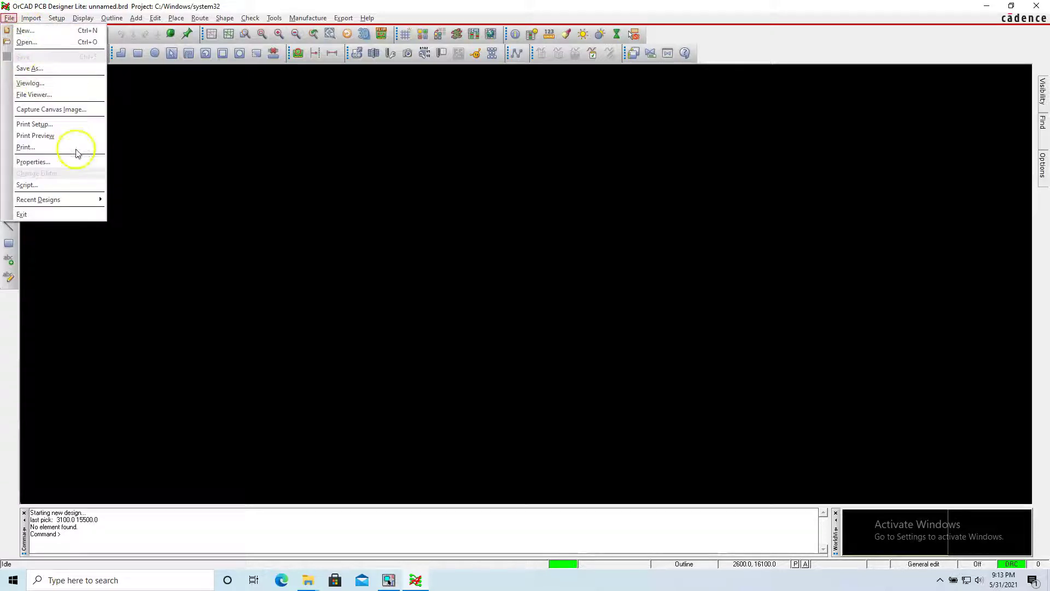
mouse_move(103, 205)
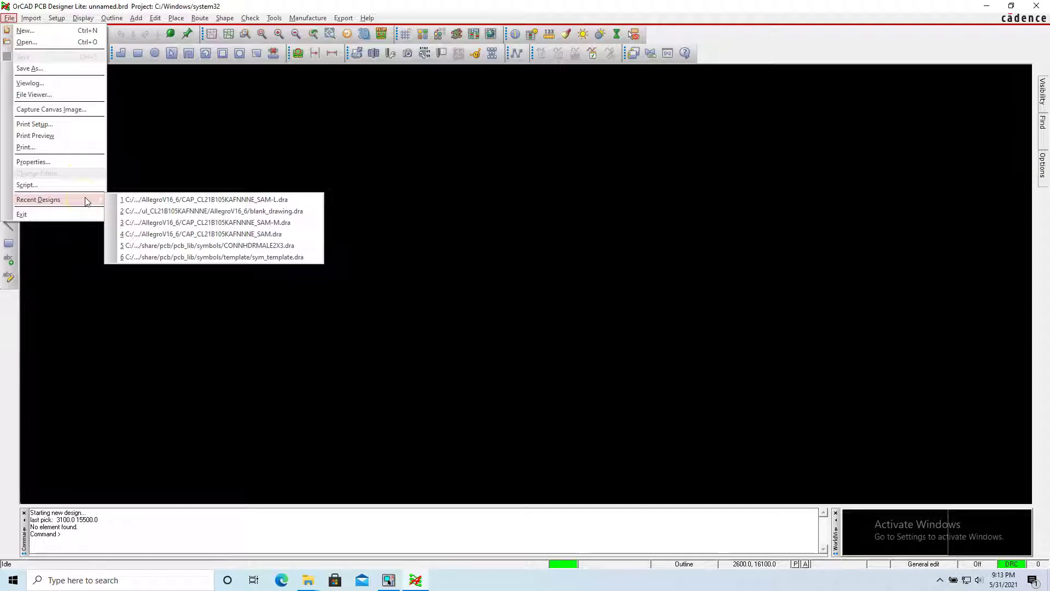
left_click(156, 202)
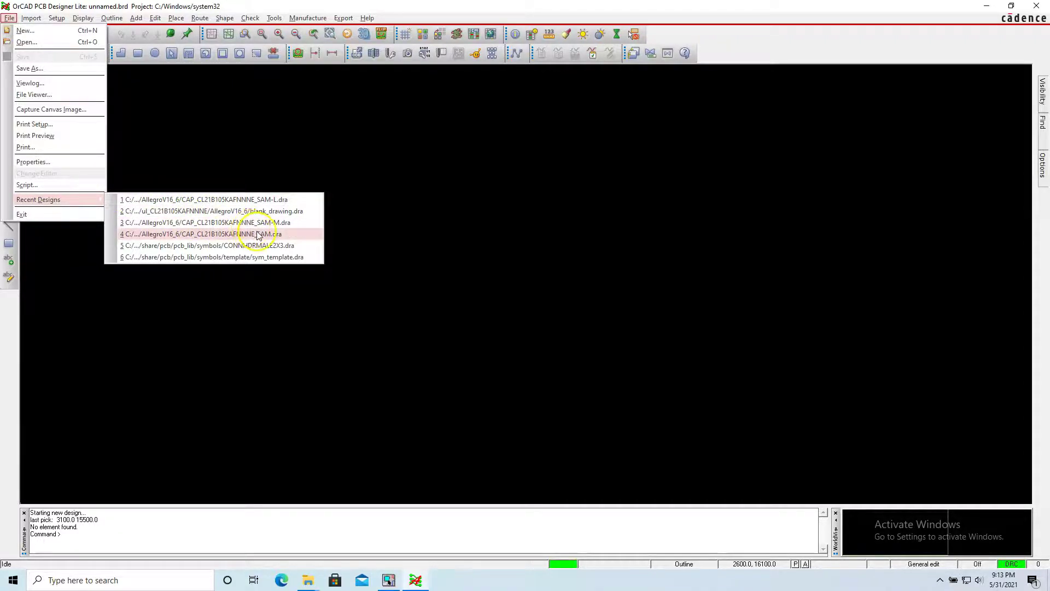
left_click(218, 234)
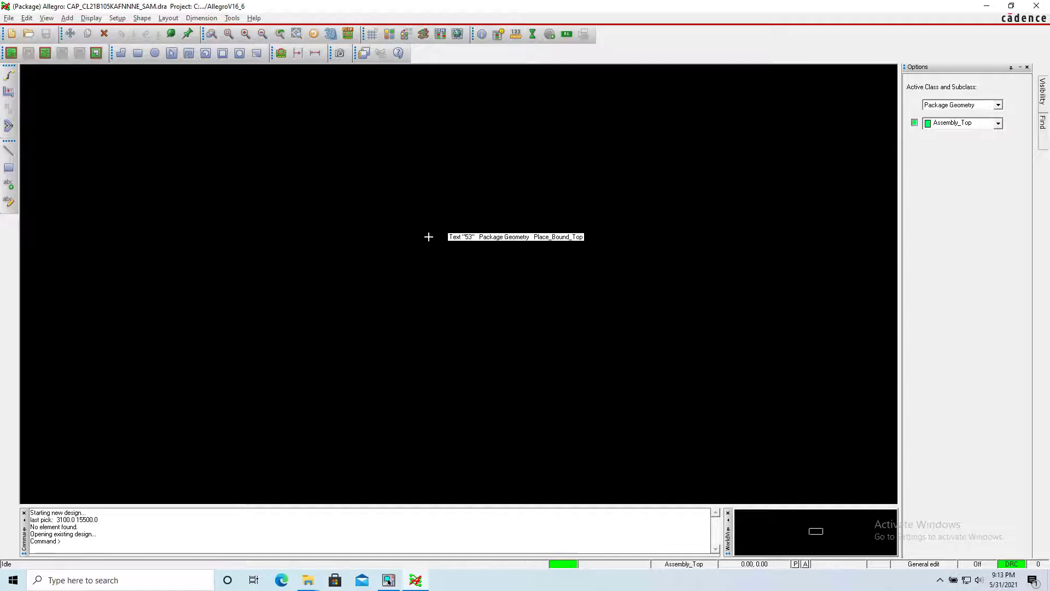
Examine the capacitor footprint's pads, outlines and name text in the drawing
scroll(429, 237, "up", 2)
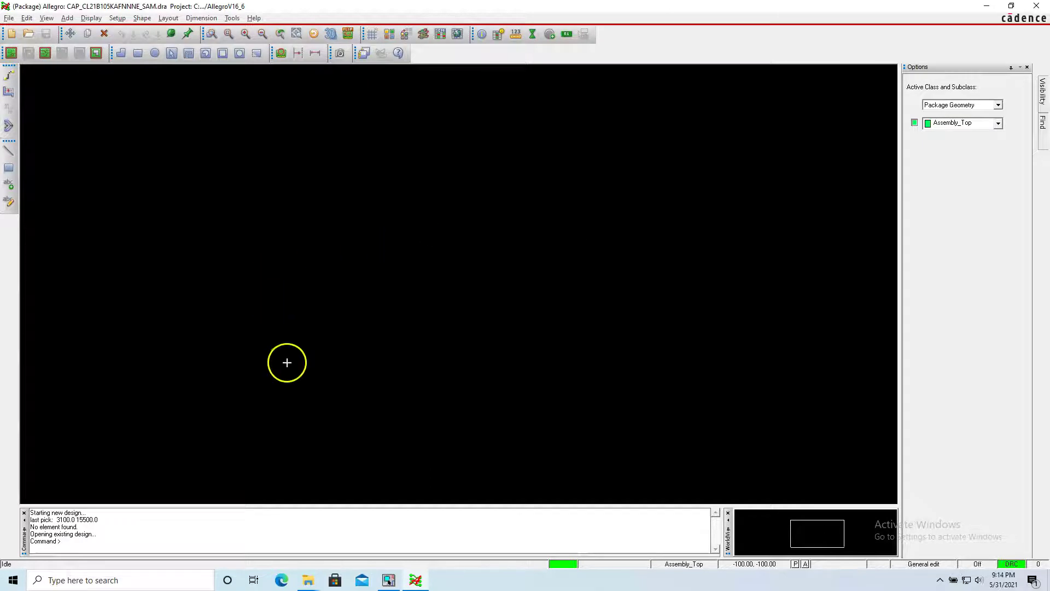
left_click(219, 35)
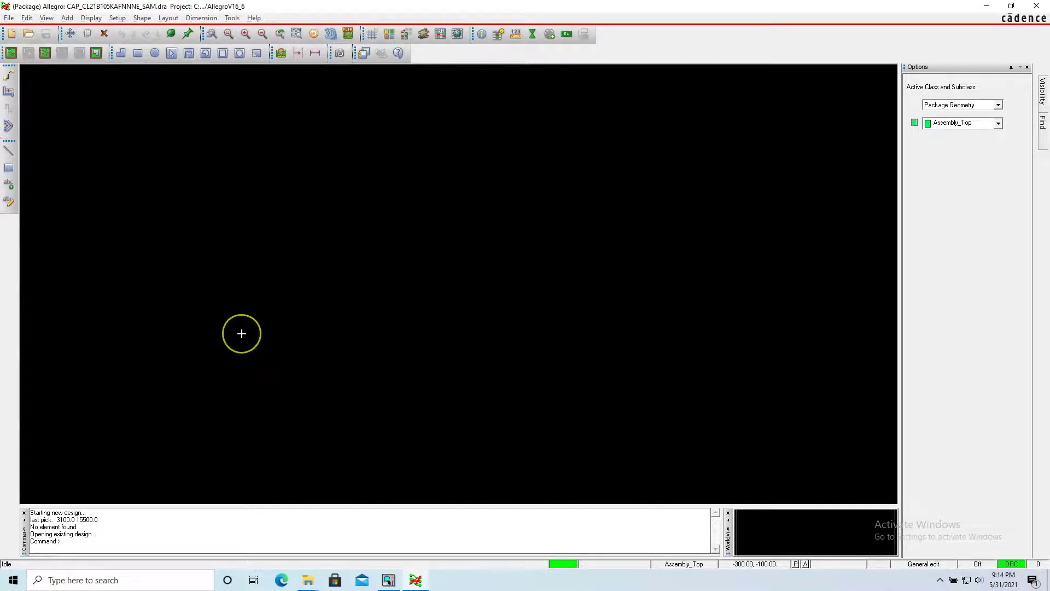
left_click(883, 72)
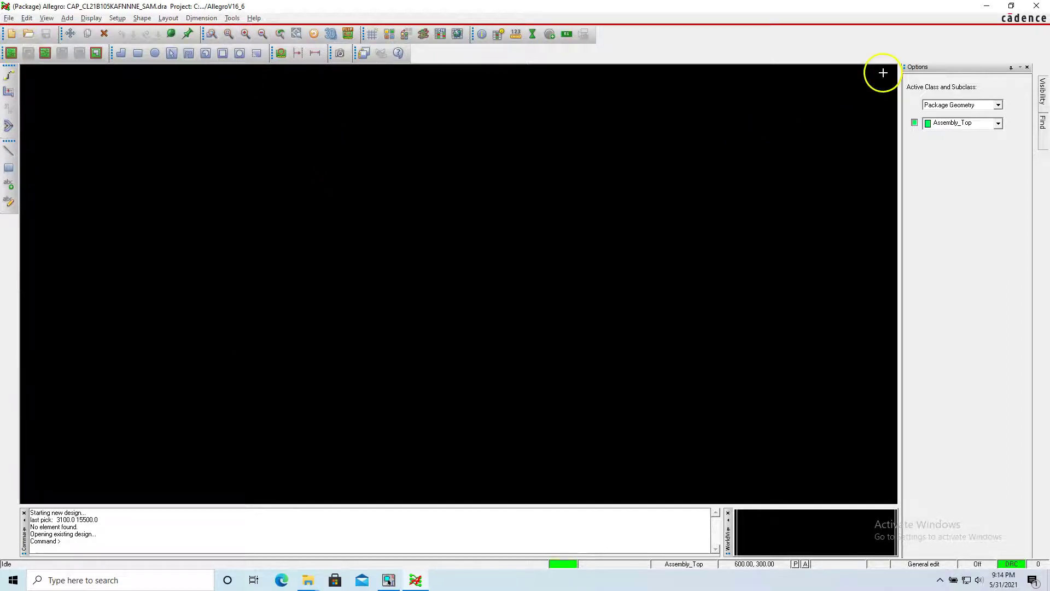
middle_click_drag(107, 444, 195, 391)
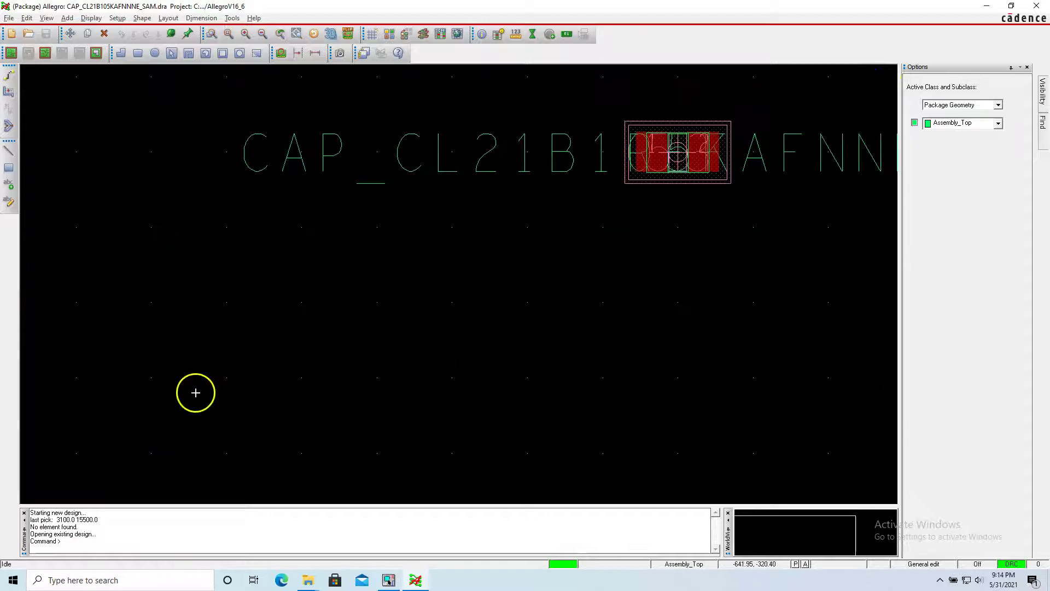
scroll(476, 211, "up", 1)
scroll(477, 213, "down", 2)
scroll(478, 213, "down", 1)
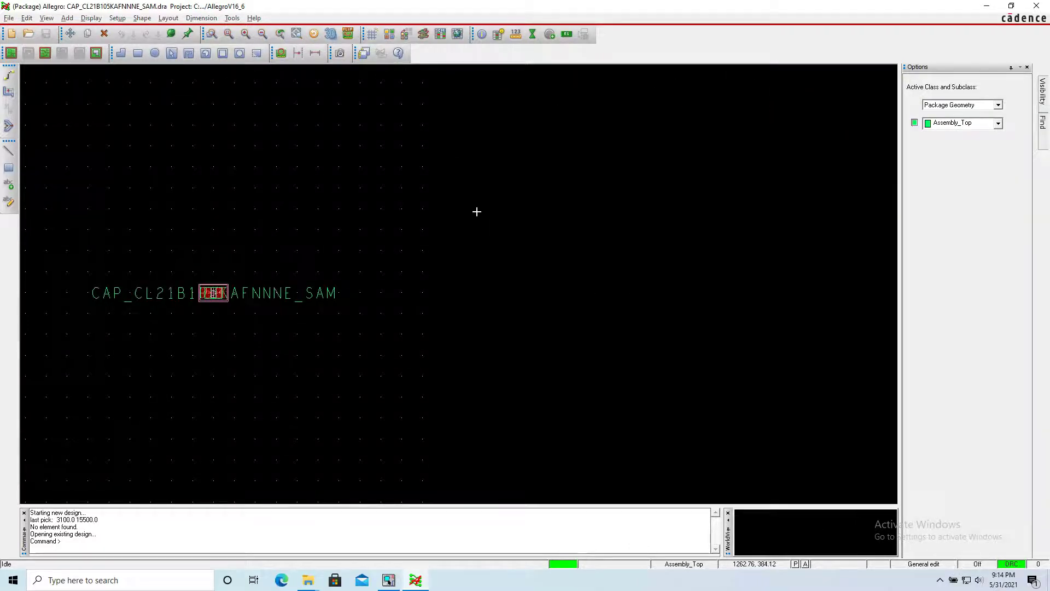
scroll(201, 285, "up", 2)
left_click(397, 175)
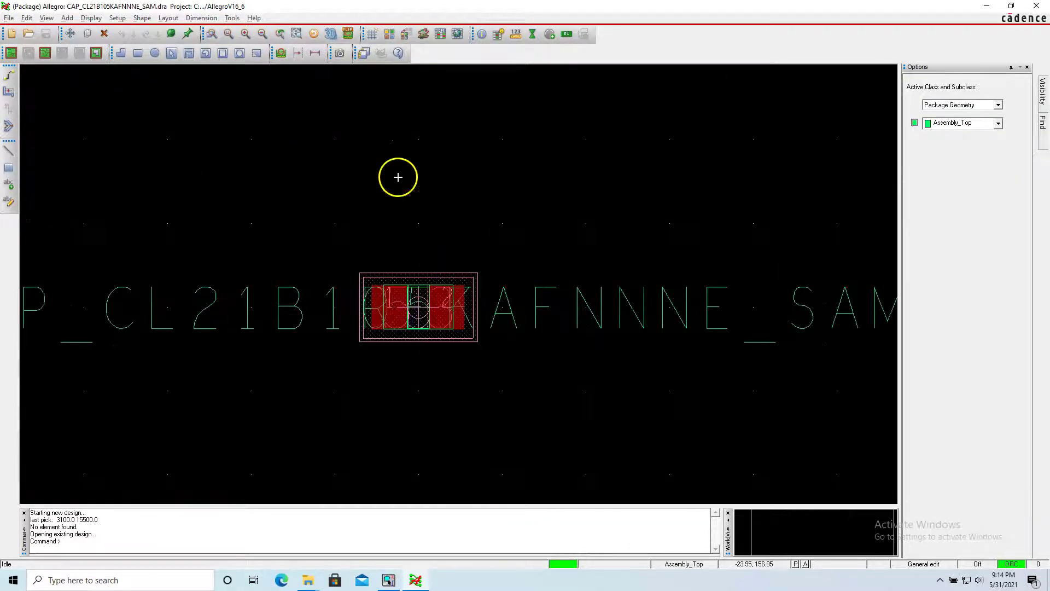
left_click(399, 212)
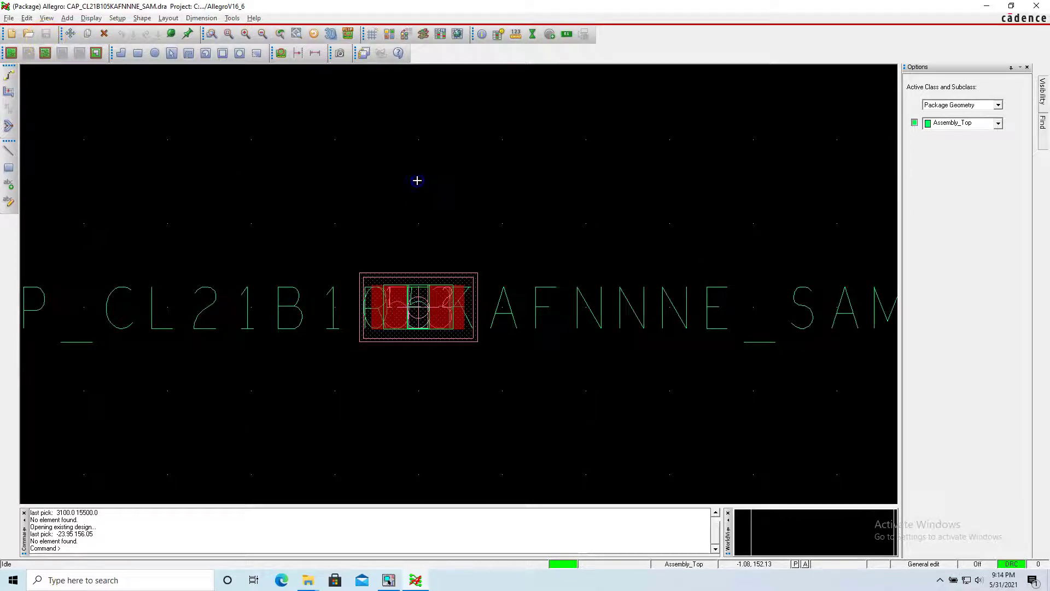
scroll(419, 179, "down", 1)
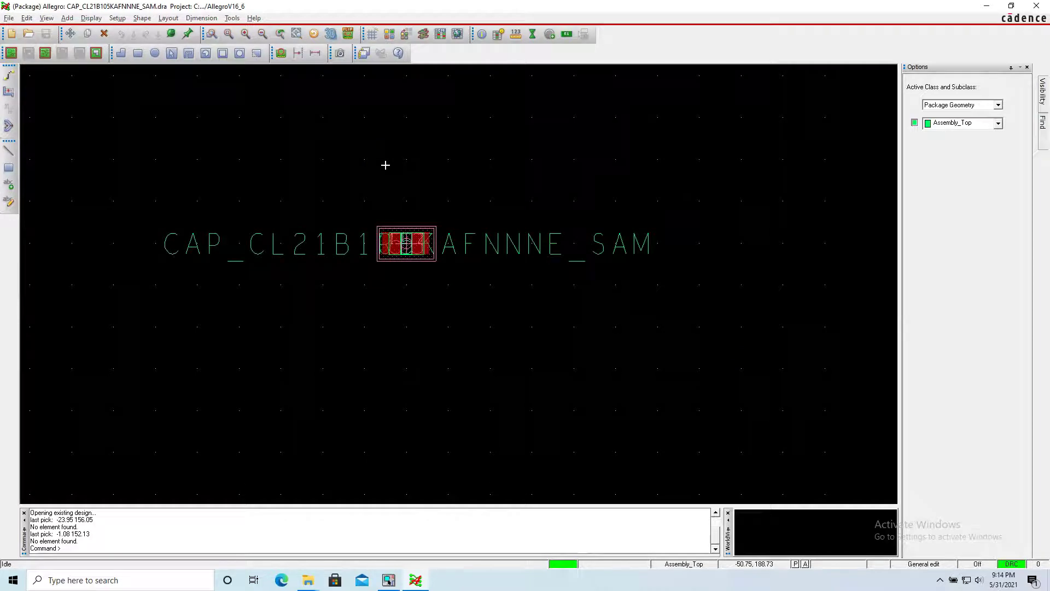
Inspect the footprint's body and pads from above and below in the 3D viewer and close the viewer
left_click(332, 36)
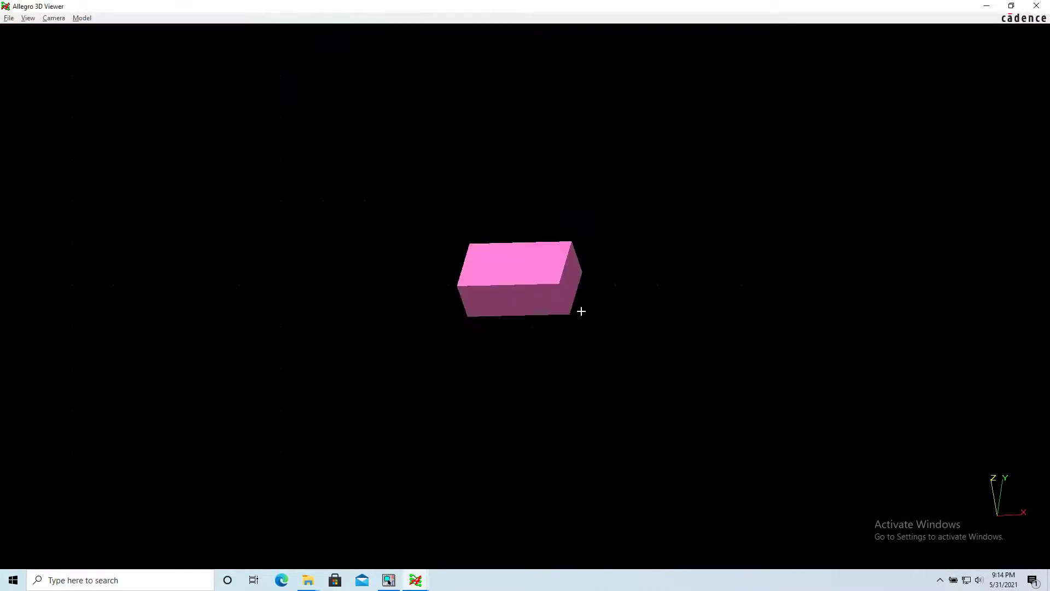
left_click_drag(477, 285, 466, 186)
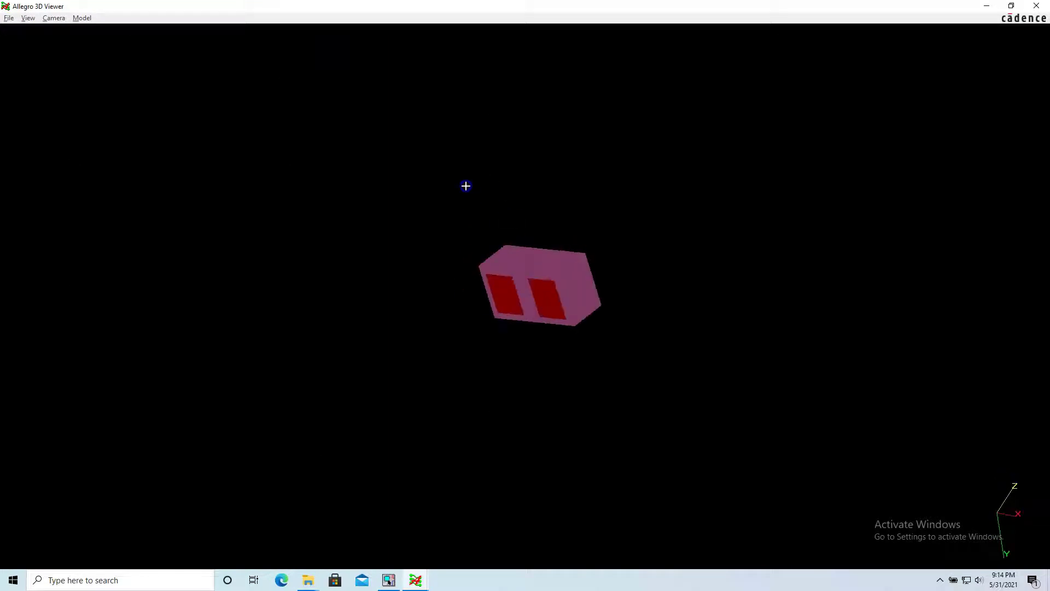
left_click_drag(552, 267, 567, 340)
left_click(1036, 6)
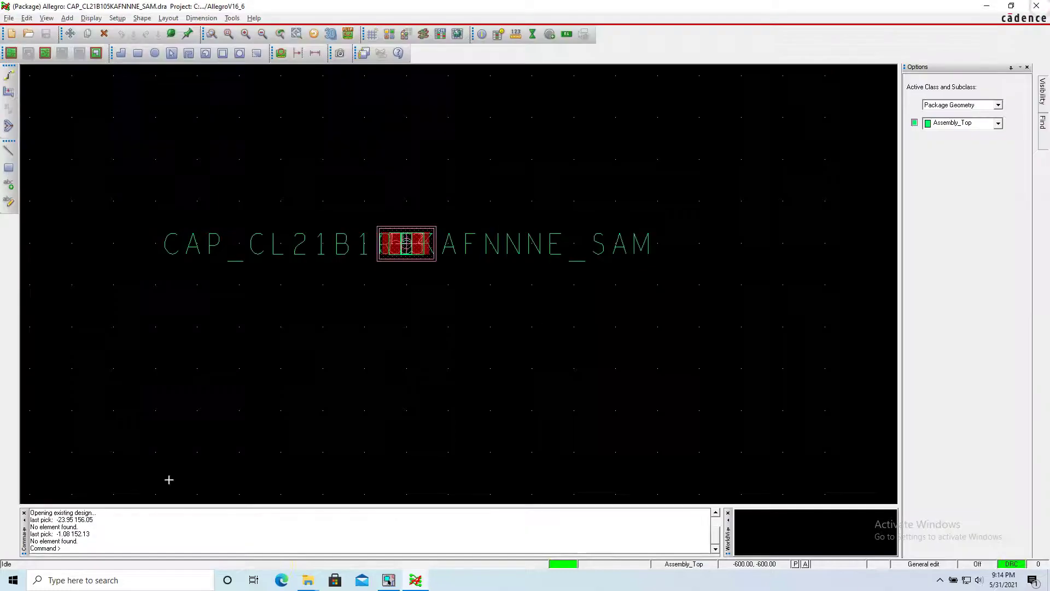
Switch to the Ultra Librarian page, dismiss the download message, select the STEP 3D CAD model format and download it for CL21B105KAFNNNE
left_click(289, 574)
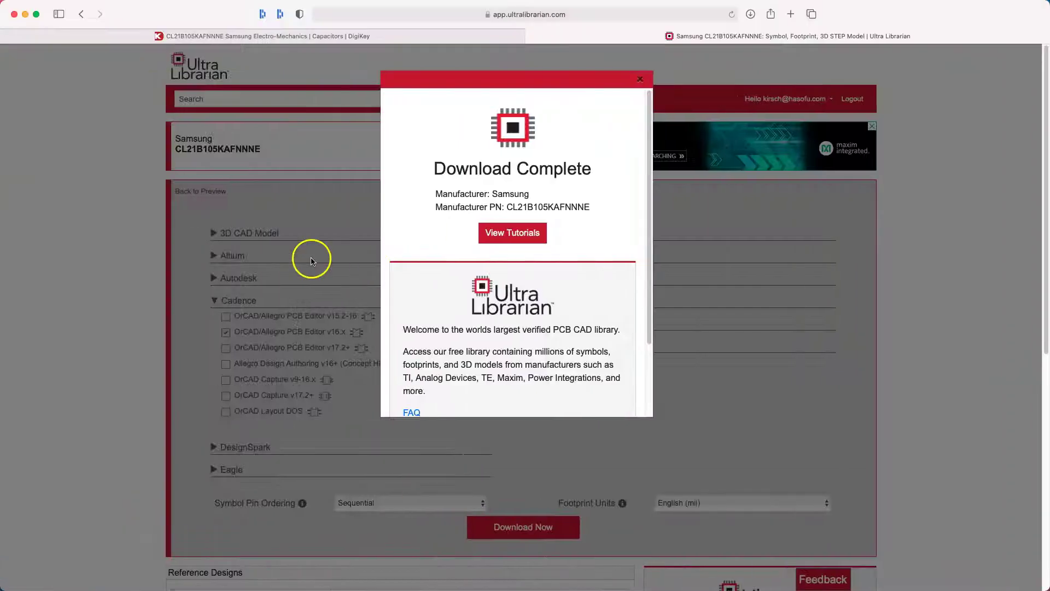
left_click(640, 79)
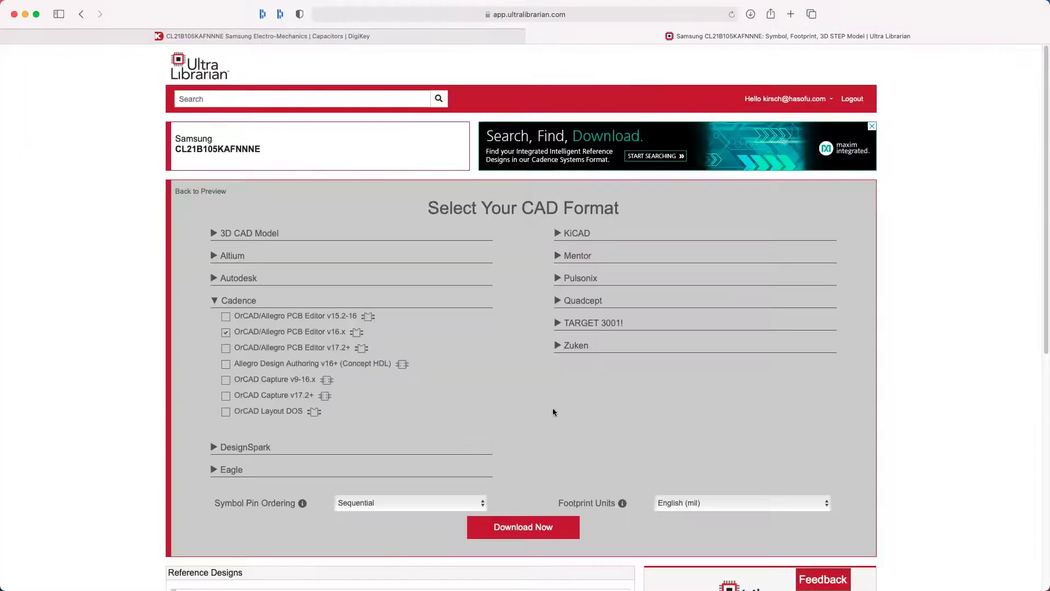
left_click(239, 234)
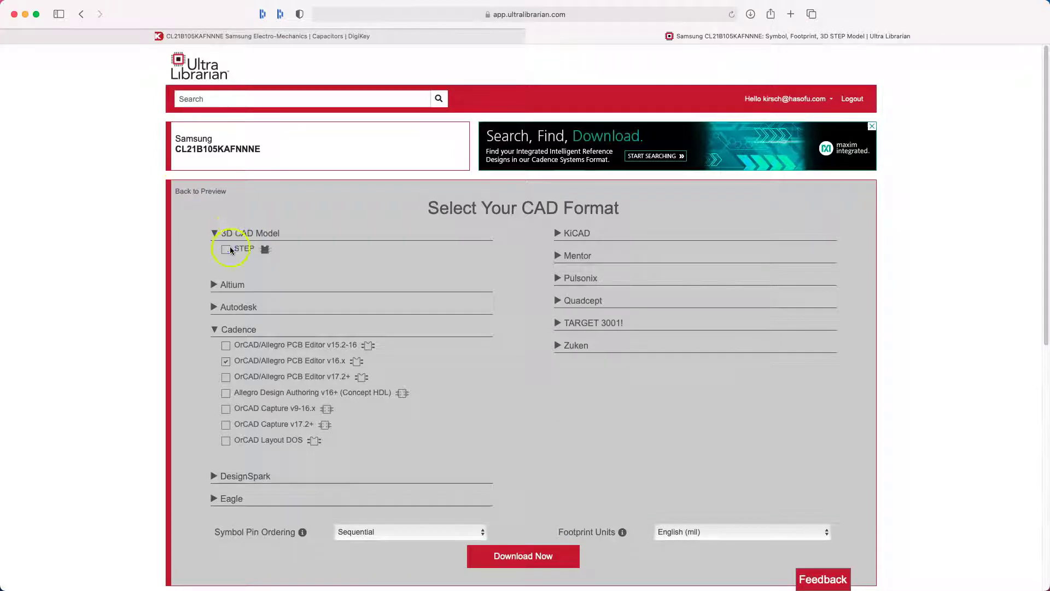
left_click(516, 559)
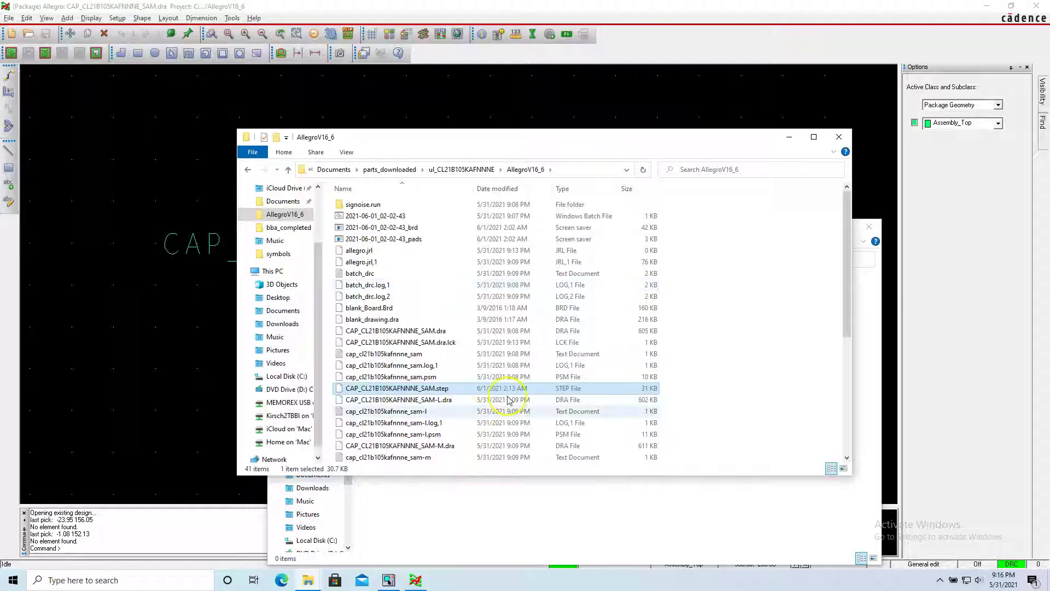
Copy the STEP model file CAP_CL21B105KAFNNNE_SAM.step from the AllegroV16_6 folder
left_click(469, 388)
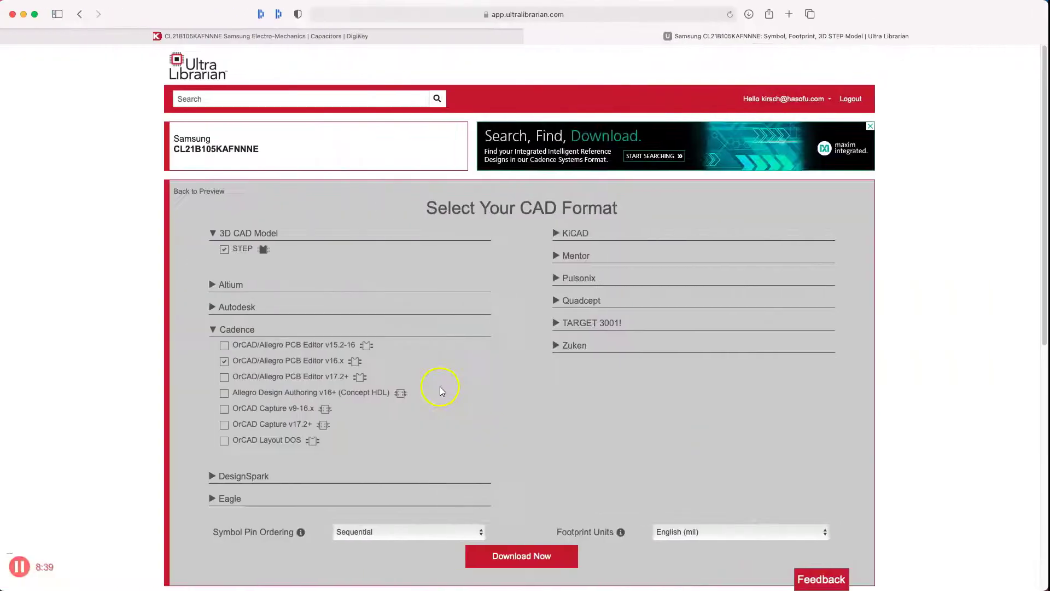
left_click(233, 254)
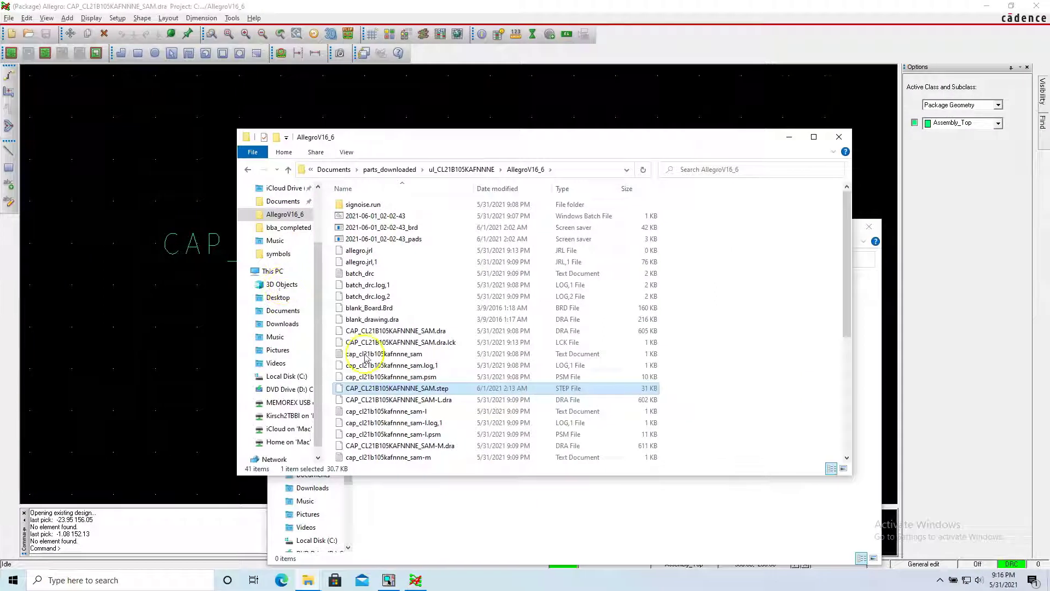
left_click(420, 393)
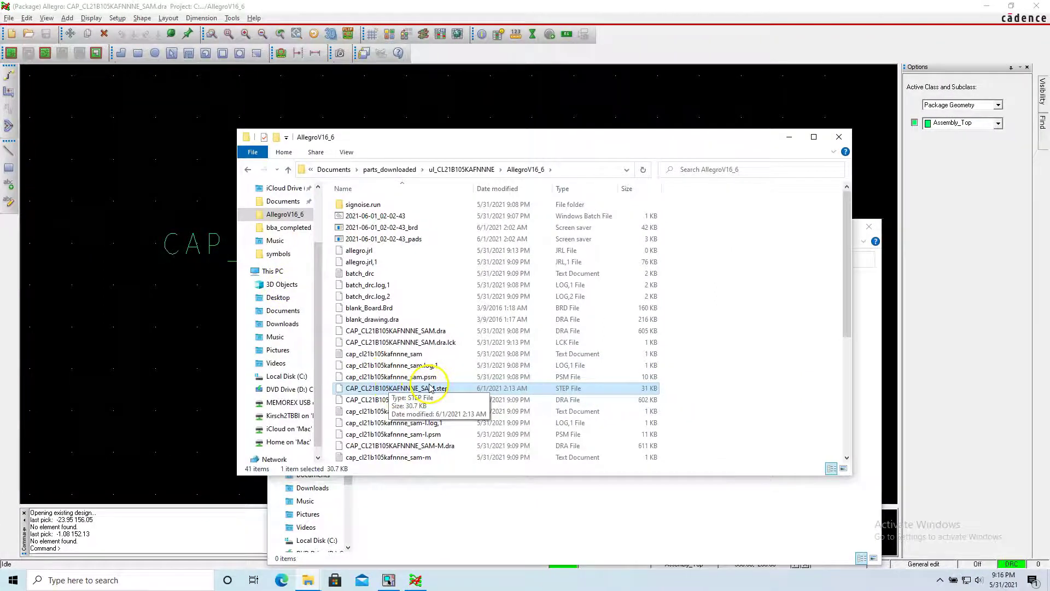
right_click(431, 385)
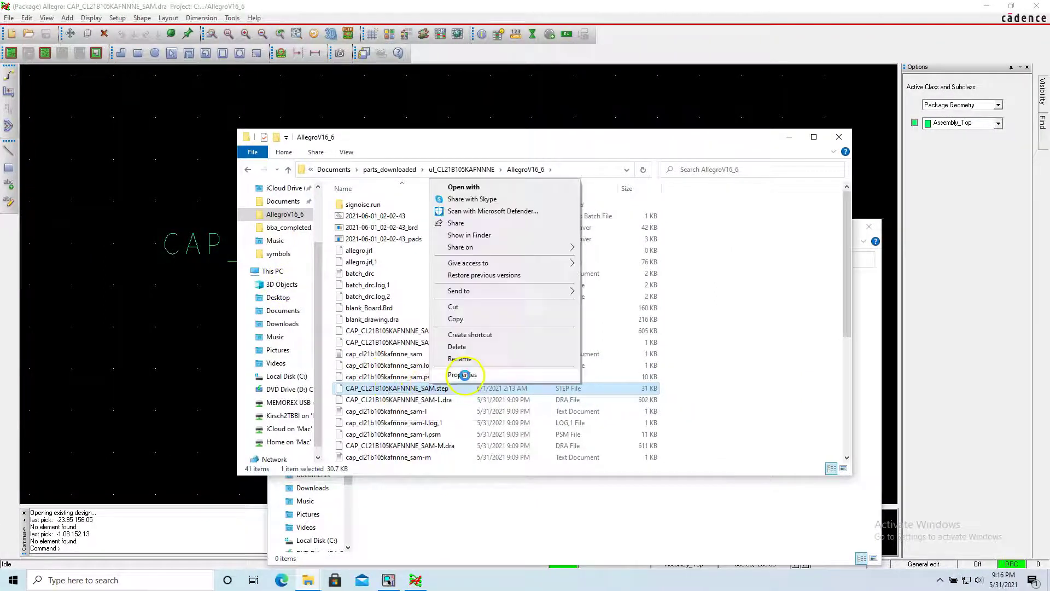
left_click(473, 320)
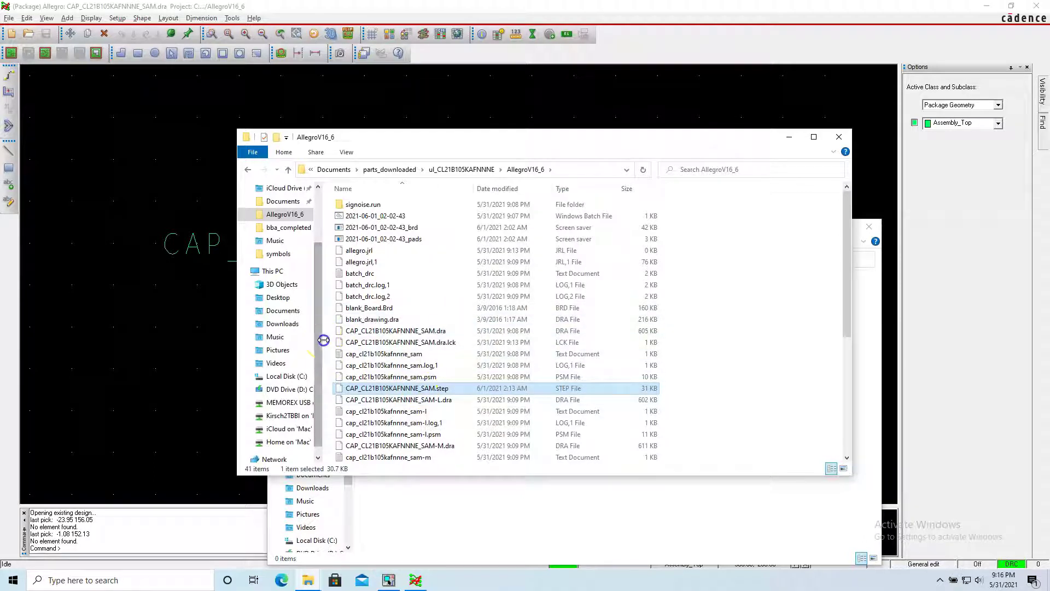
Paste the STEP file into the C: drive's OrCAD\OrCAD_16.6_Lite\share\local\pcb\step folder
left_click_drag(322, 345, 434, 359)
scroll(335, 391, "down", 1)
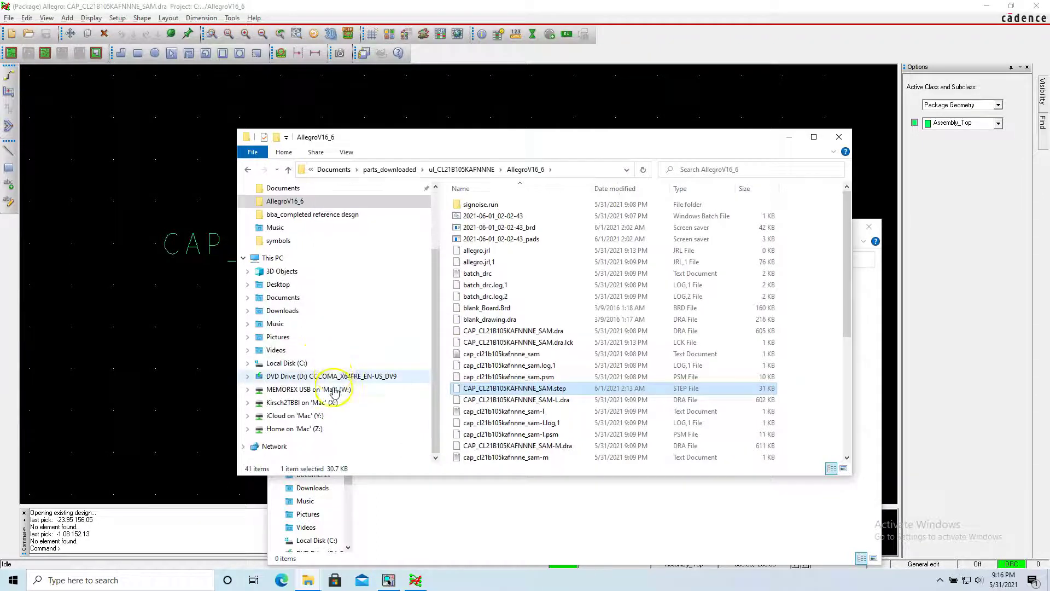
left_click(318, 364)
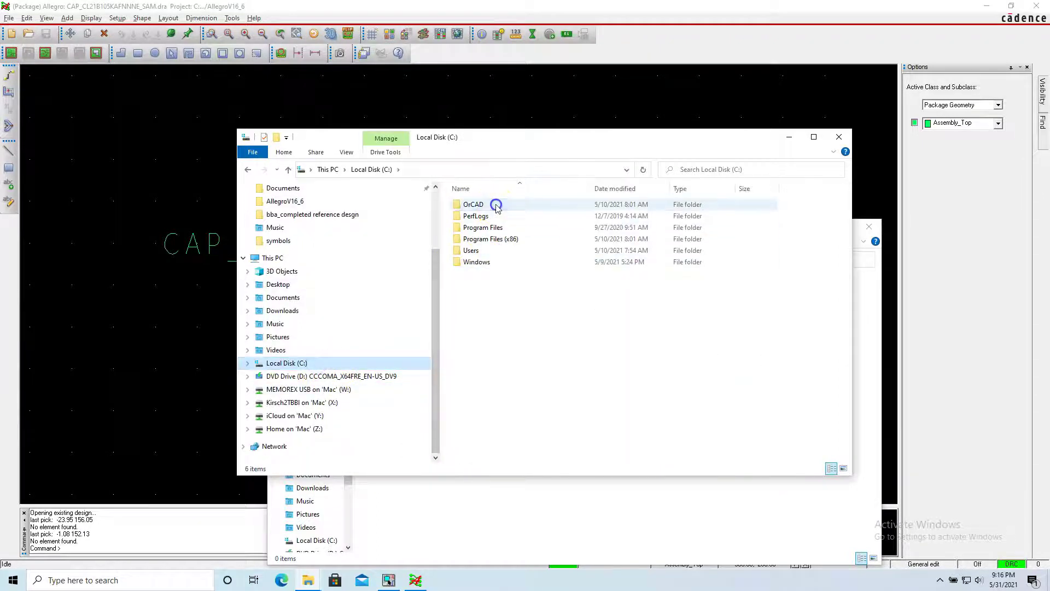
double_click(490, 205)
double_click(492, 207)
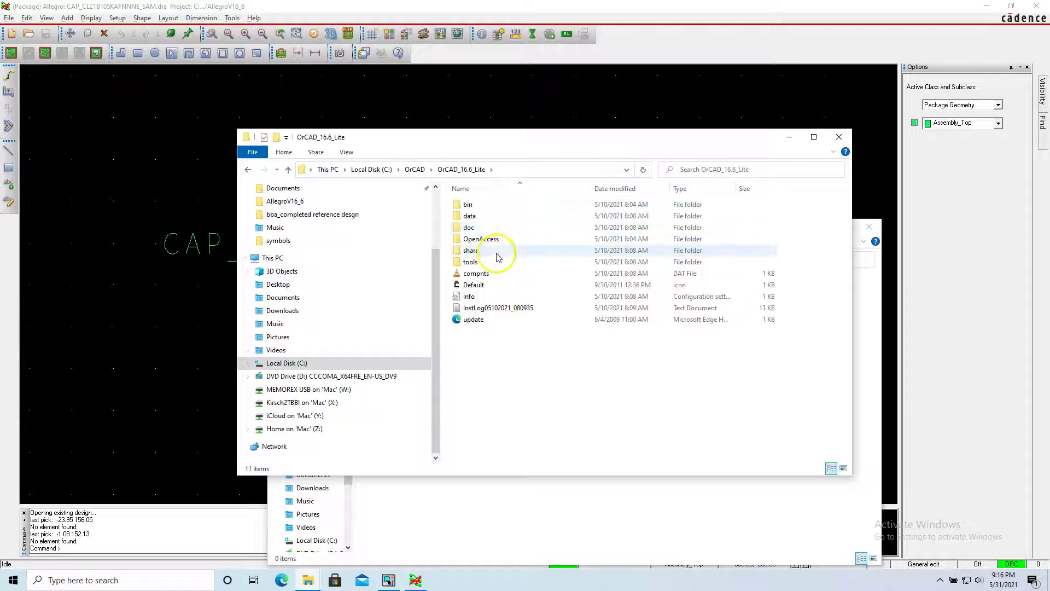
double_click(499, 251)
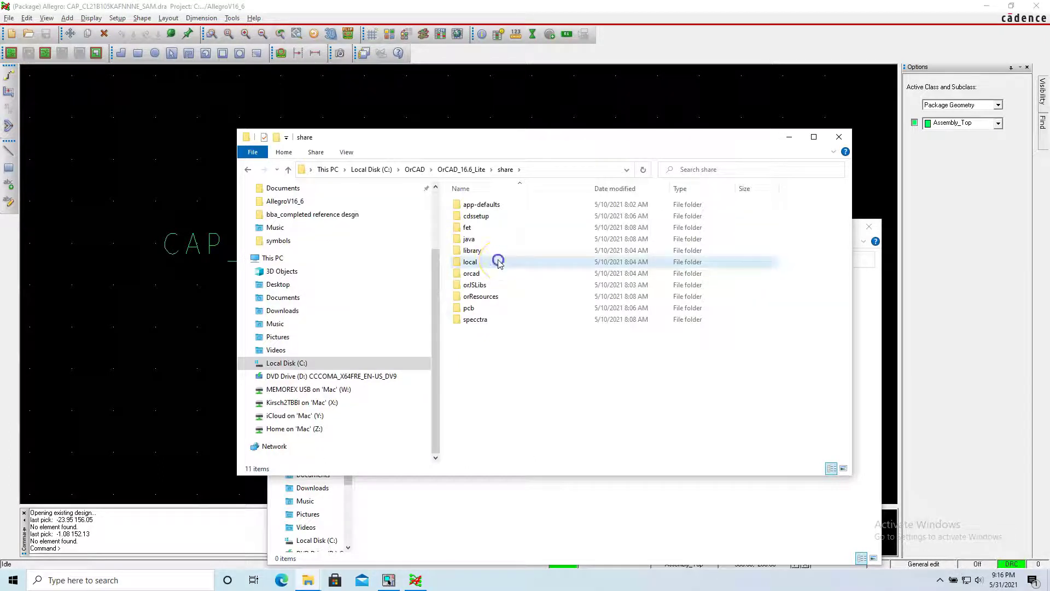
double_click(498, 262)
double_click(498, 215)
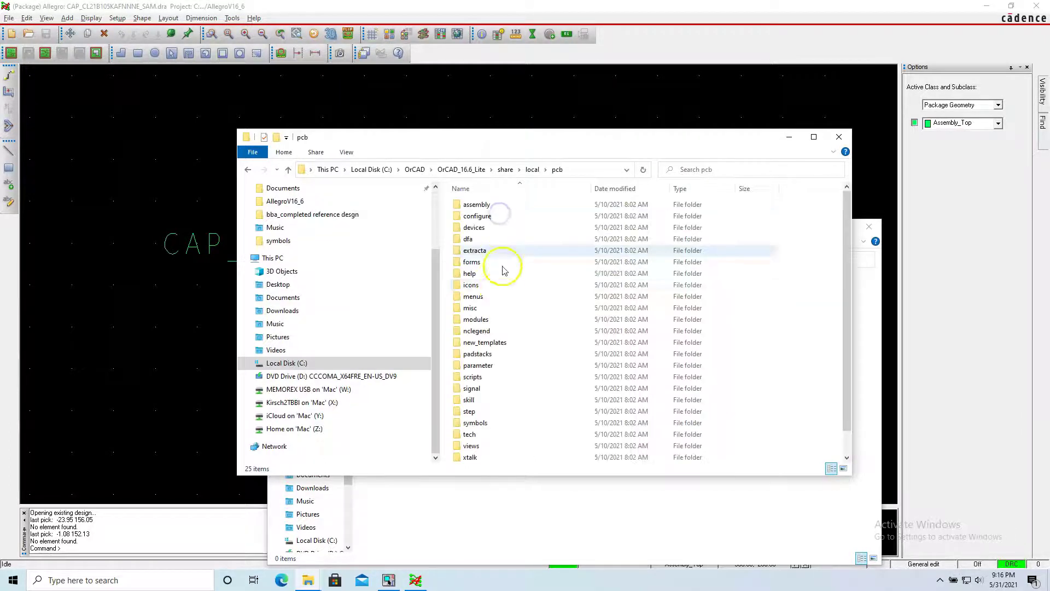
double_click(487, 413)
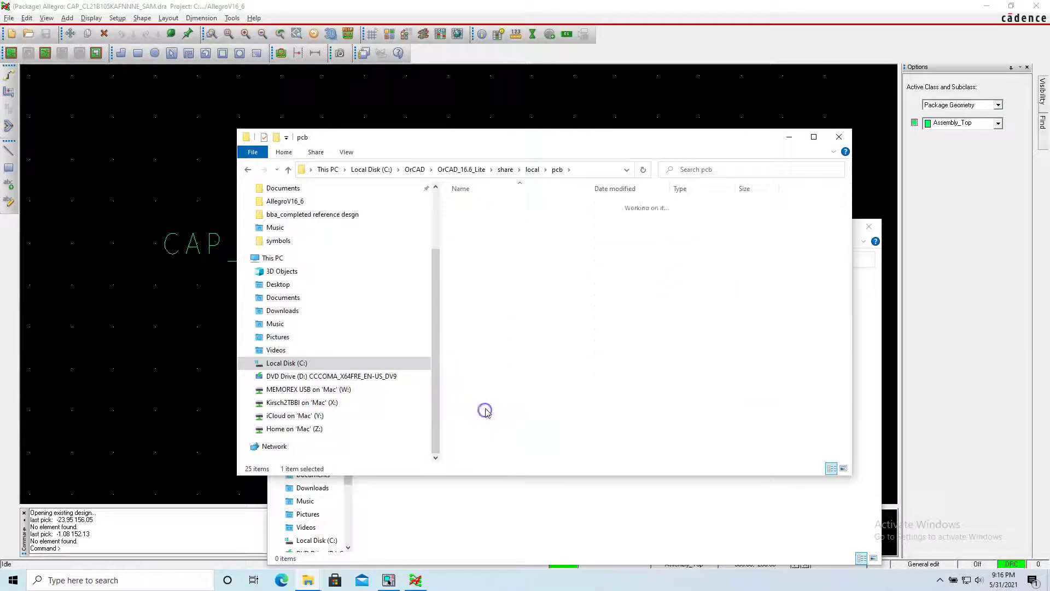
right_click(509, 283)
left_click(534, 361)
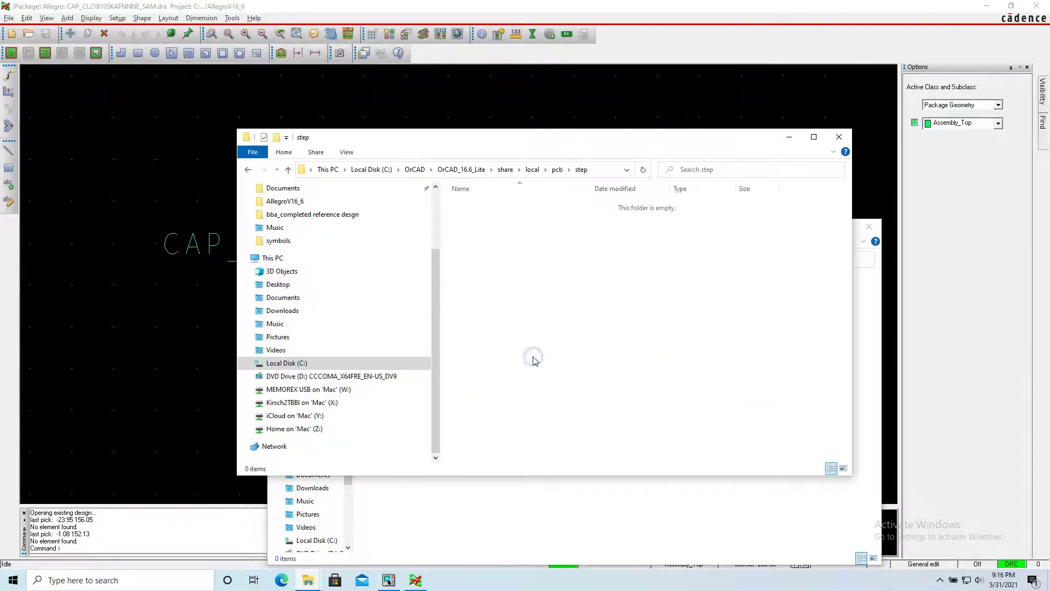
Return to the footprint drawing and map CAP_CL21B105KAFNNNE_SAM.step as its primary STEP model with STEP color enabled
left_click(509, 497)
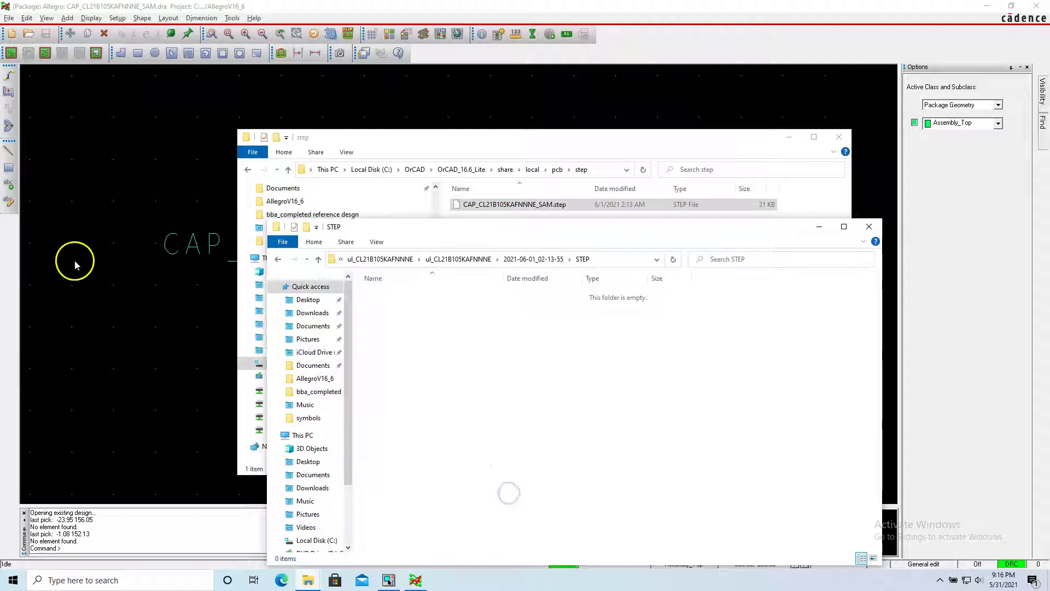
left_click(122, 259)
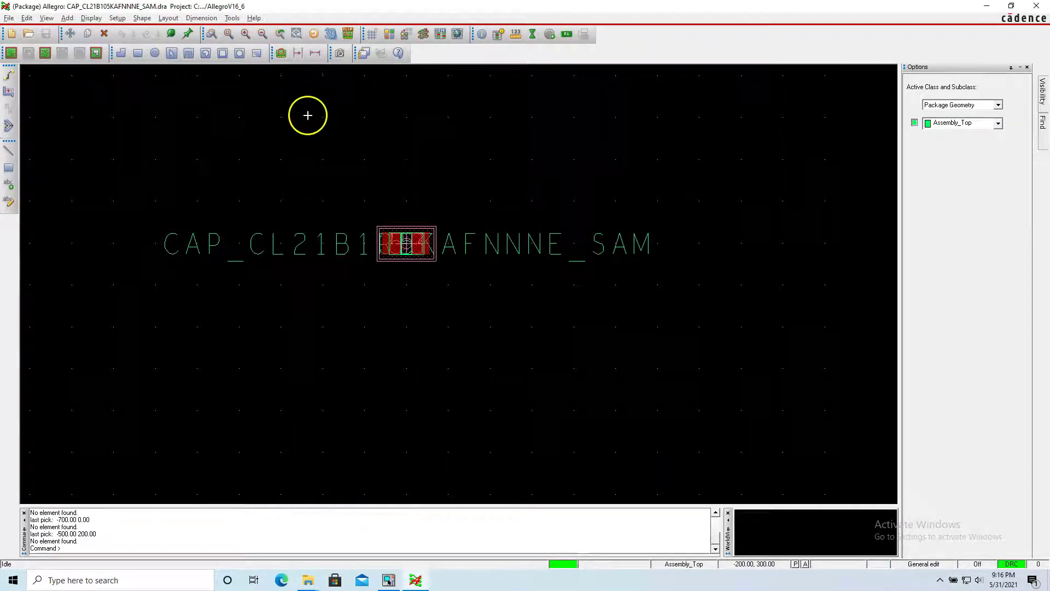
left_click(122, 18)
left_click(165, 112)
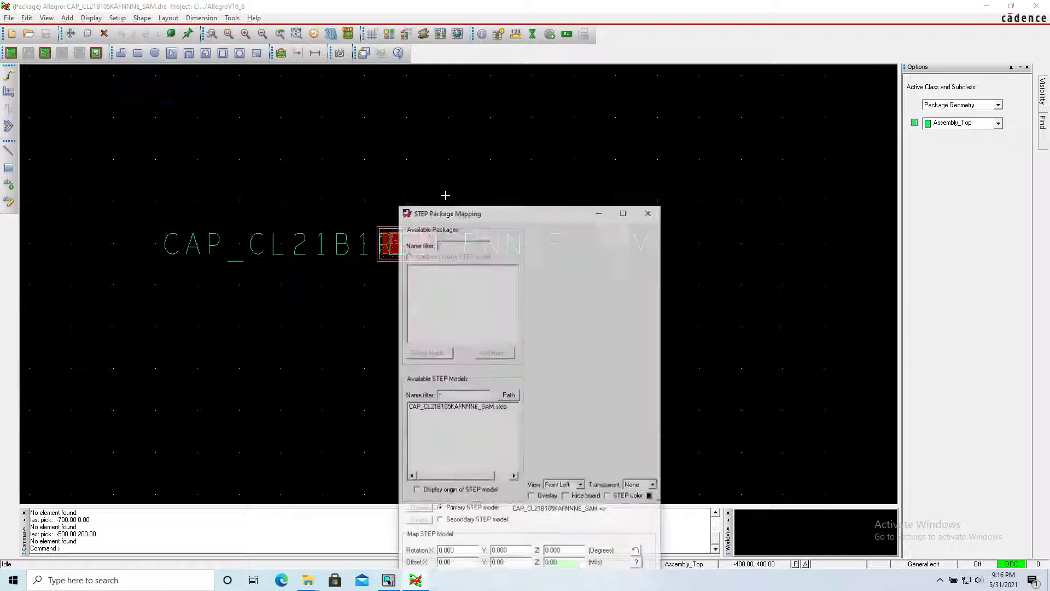
left_click_drag(547, 212, 520, 119)
left_click(422, 317)
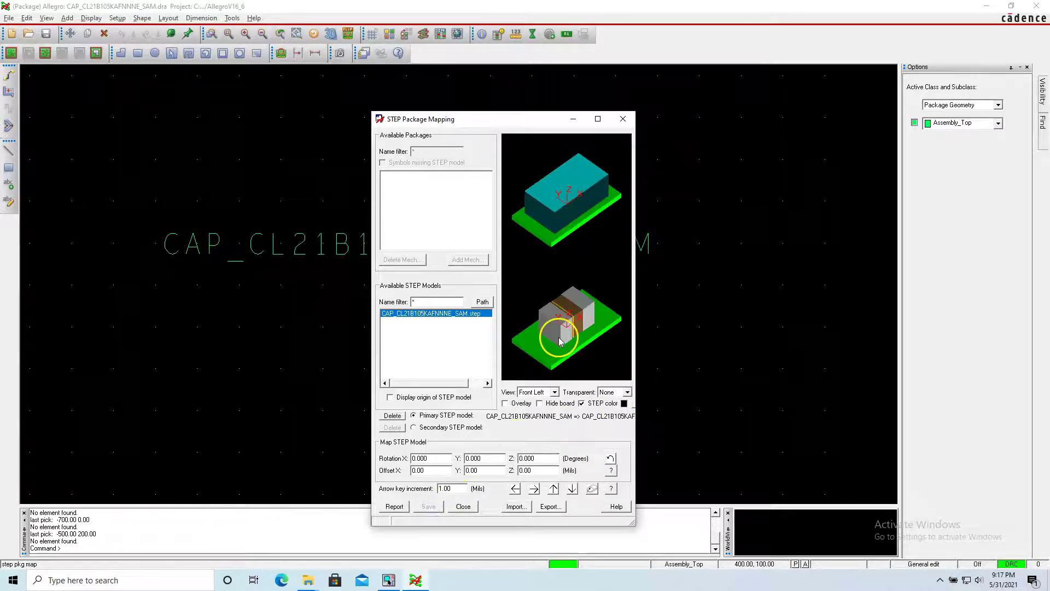
left_click(463, 507)
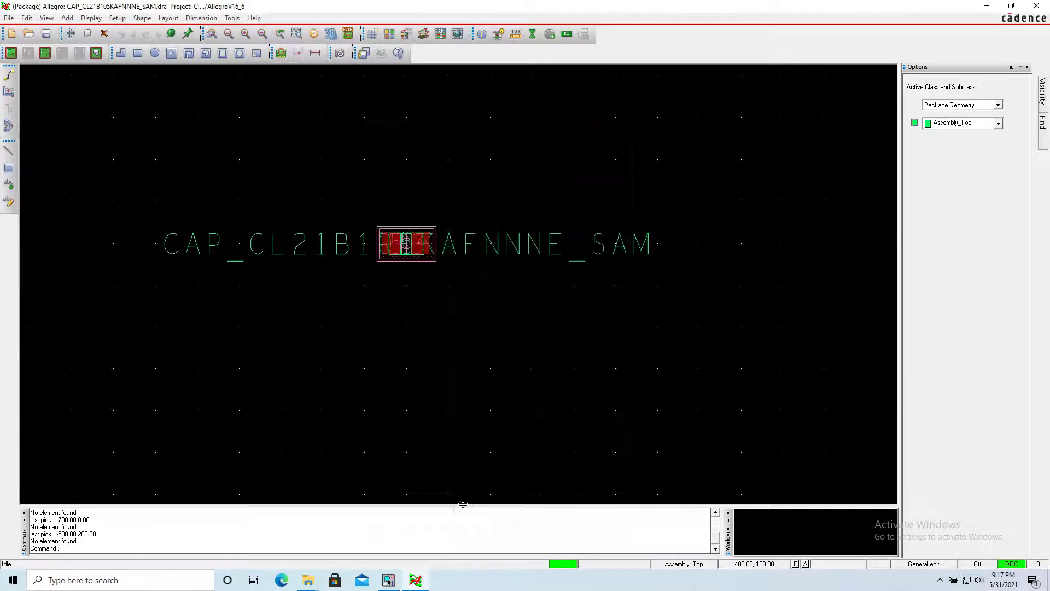
Inspect the capacitor's STEP model and surrounding placement volume from several angles in the 3D viewer and close the viewer
left_click(331, 34)
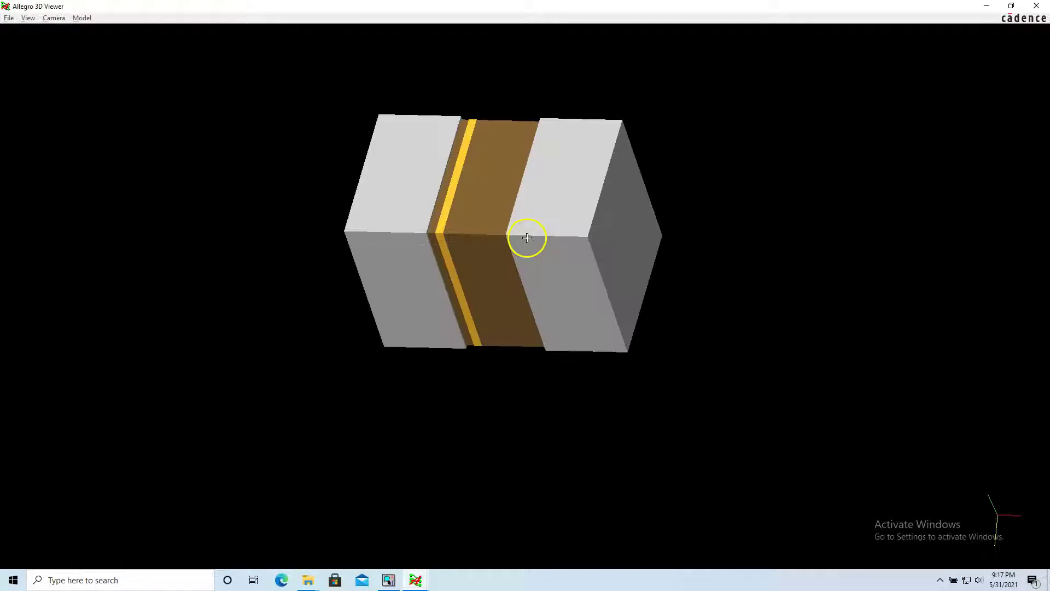
left_click_drag(529, 234, 403, 181)
left_click_drag(511, 252, 498, 233)
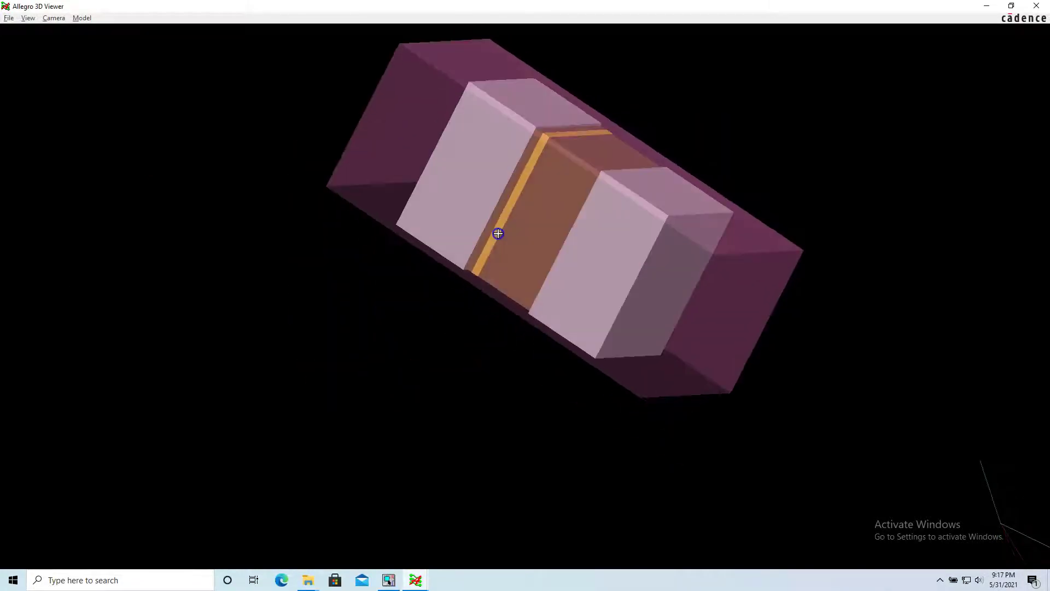
left_click(1038, 6)
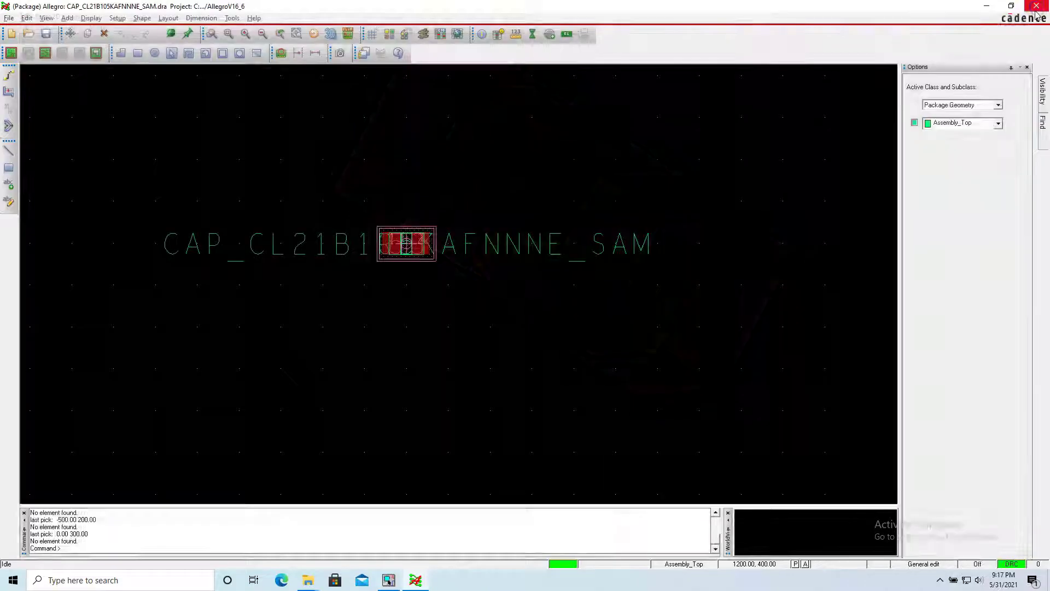
Save the footprint drawing over the existing CAP_CL21B105KAFNNNE_SAM.dra
left_click(47, 36)
left_click(597, 316)
left_click(404, 230)
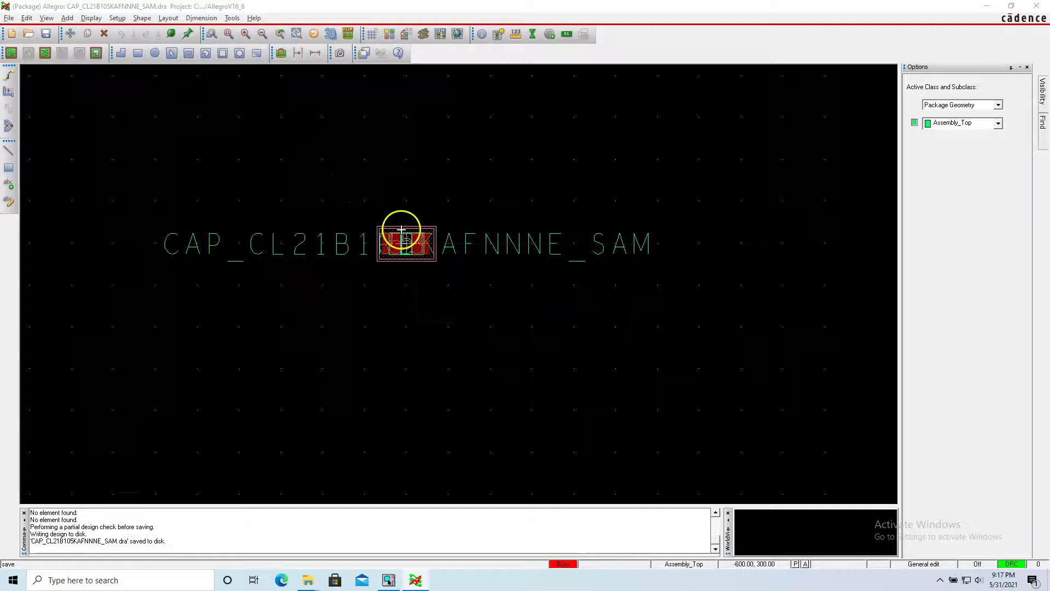
Set the Non-Etch grid spacing to 10.00 mils in both x and y
scroll(401, 230, "up", 3)
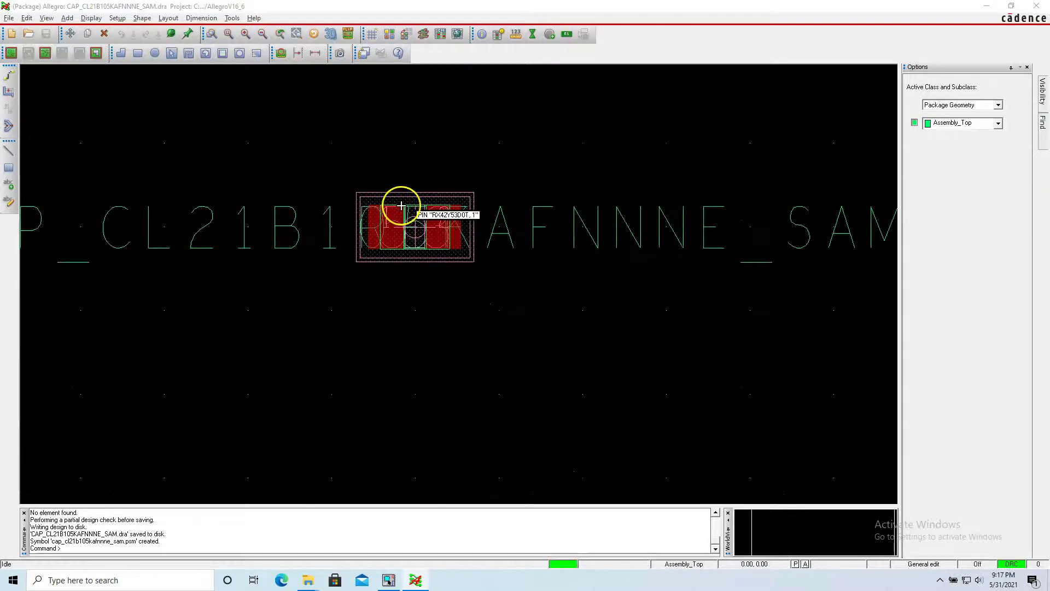
scroll(401, 205, "up", 2)
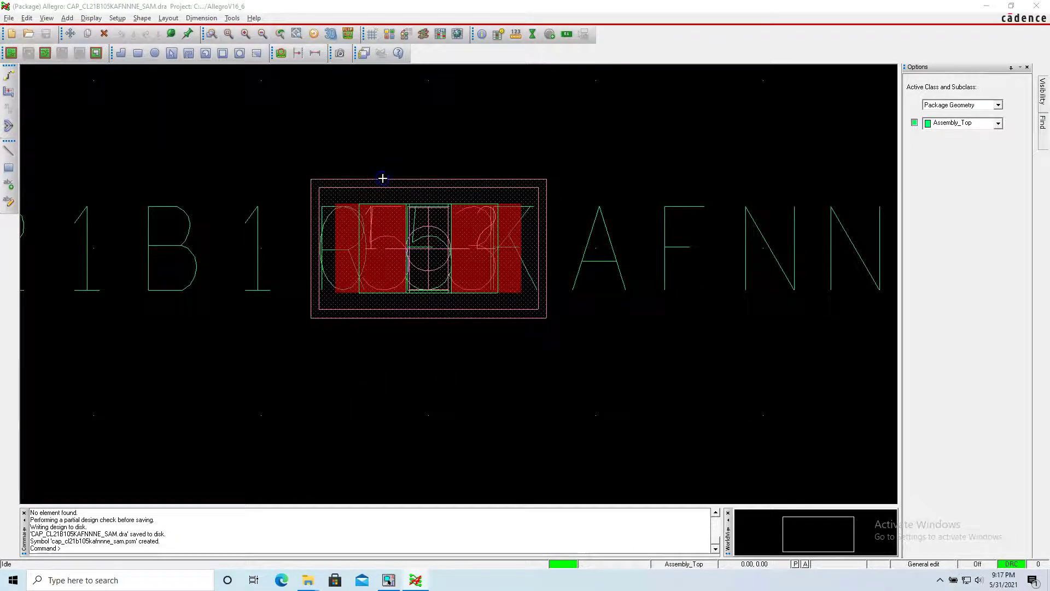
left_click(383, 178)
scroll(488, 132, "down", 2)
left_click(488, 132)
right_click(503, 121)
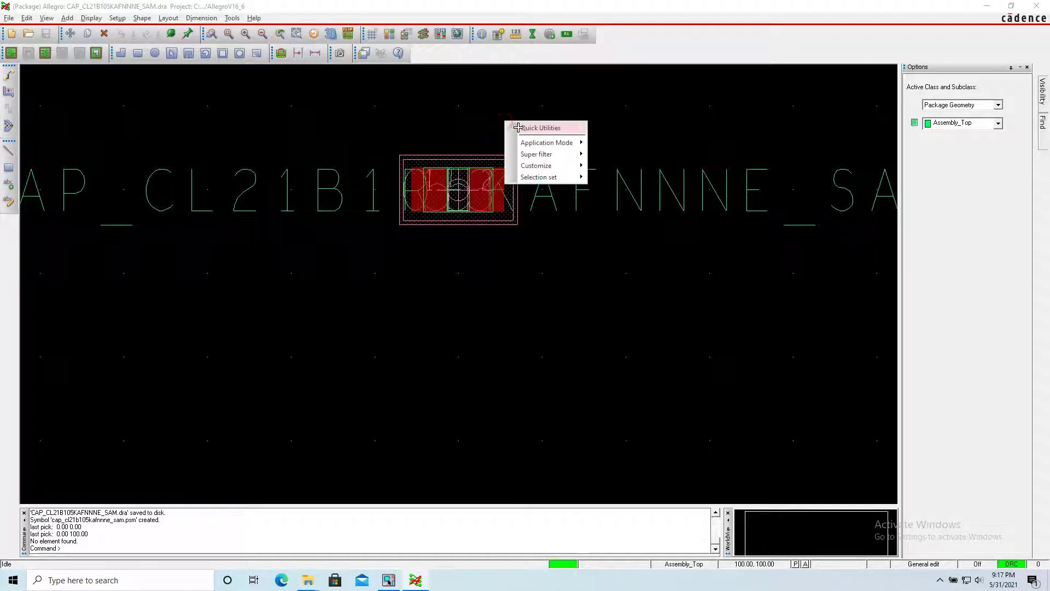
mouse_move(586, 128)
left_click(610, 149)
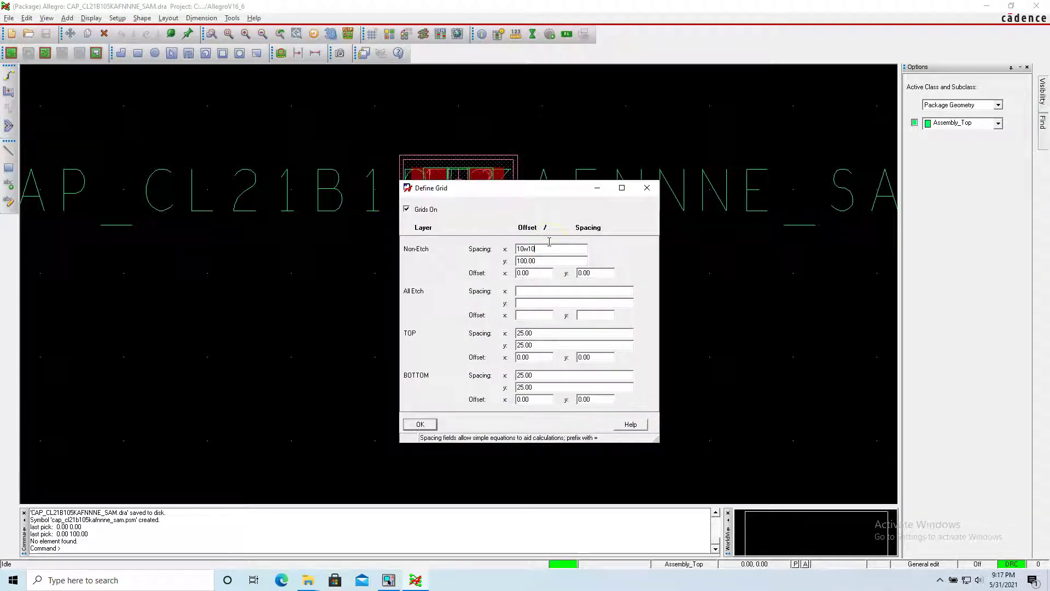
key("Tab")
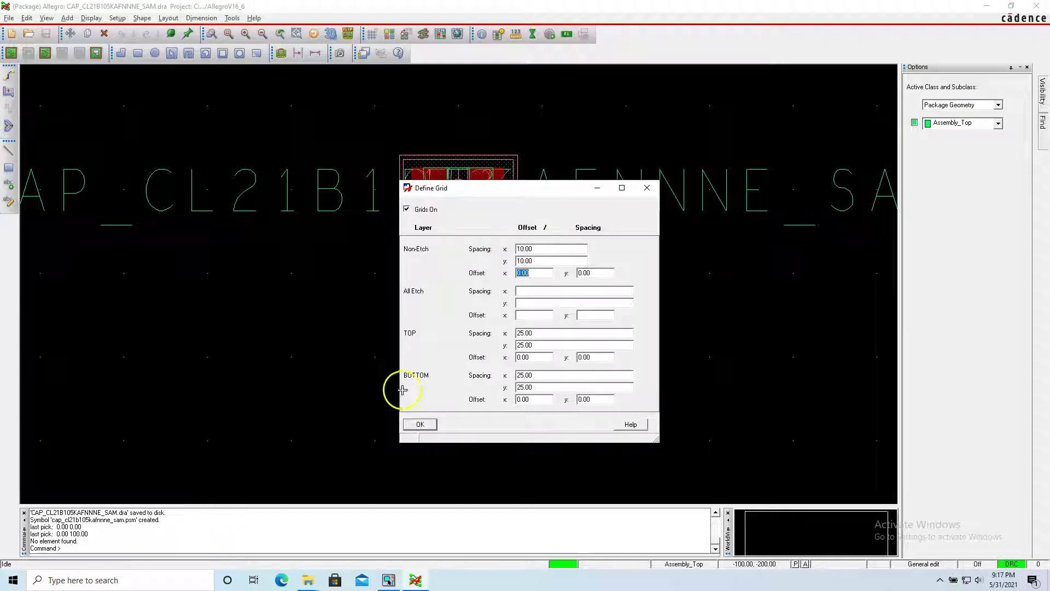
left_click(419, 424)
left_click(446, 366)
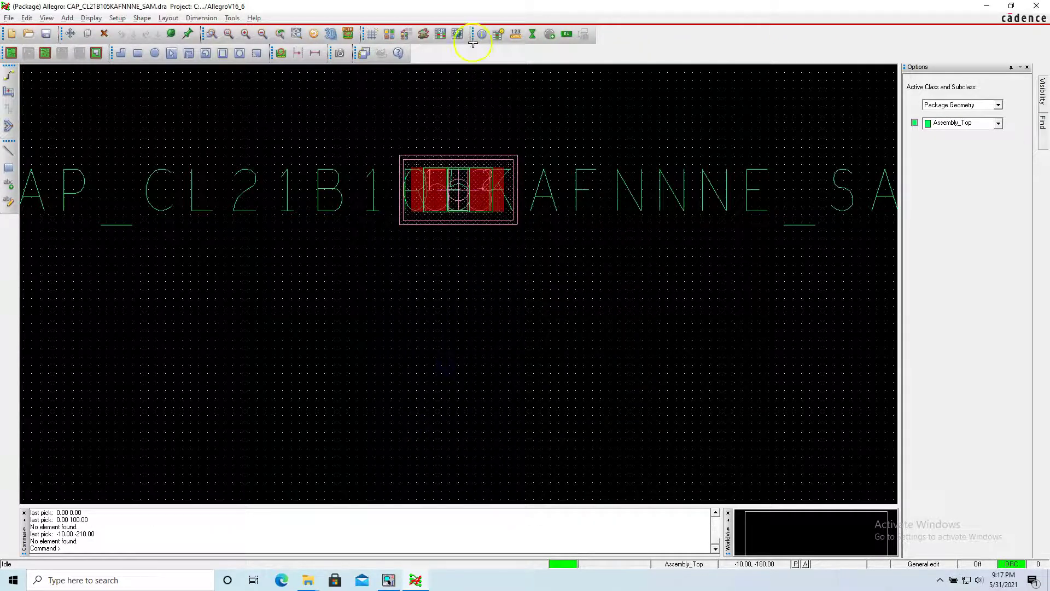
Move the outer and inner pink rectangles around the pads straight down by about 140 mils, clear of the pads
left_click(71, 37)
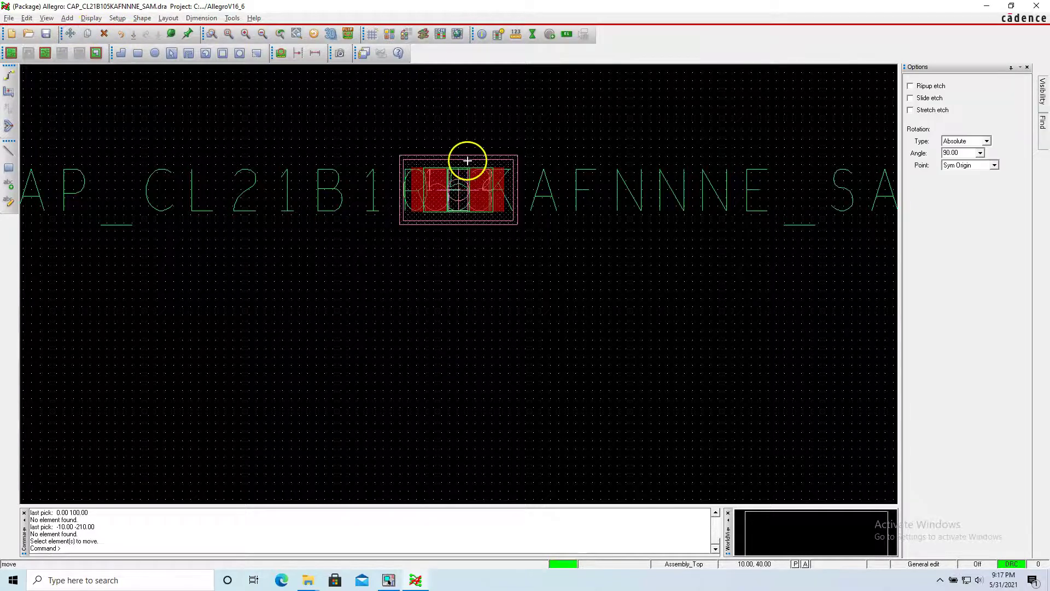
left_click(467, 157)
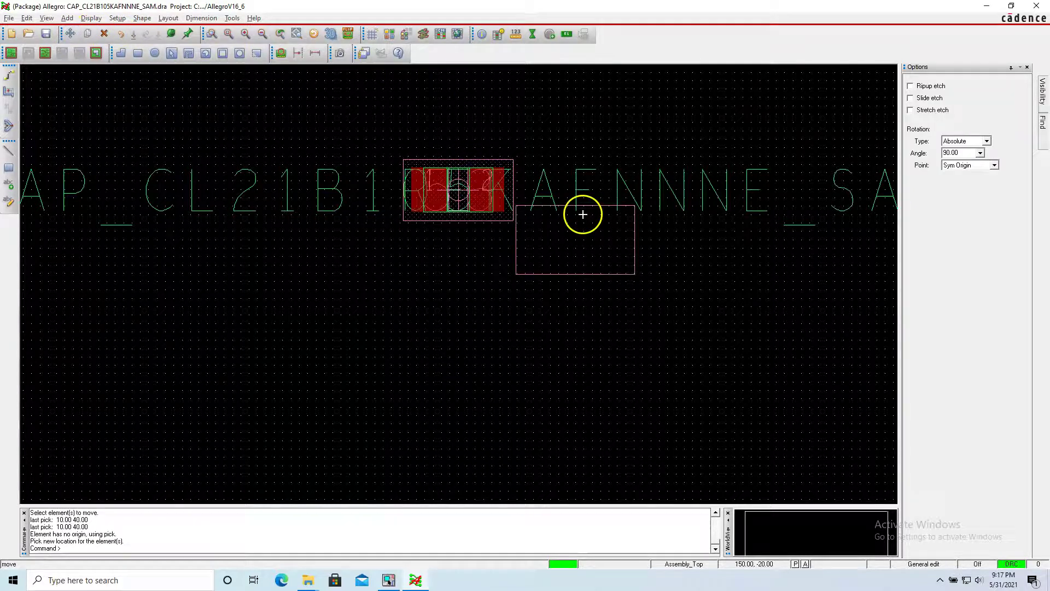
left_click(464, 276)
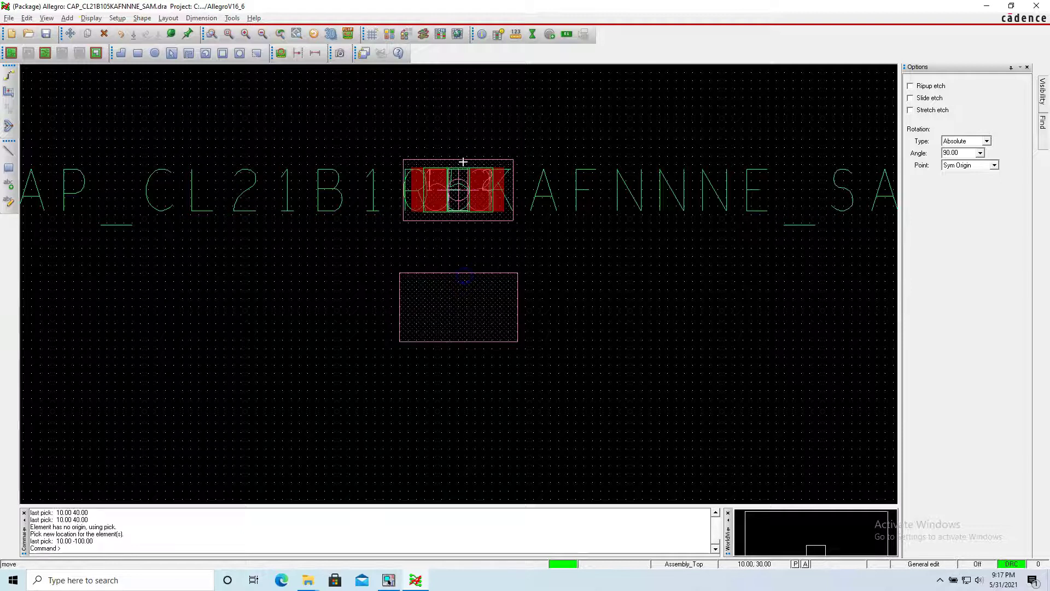
left_click_drag(464, 159, 465, 272)
left_click(465, 272)
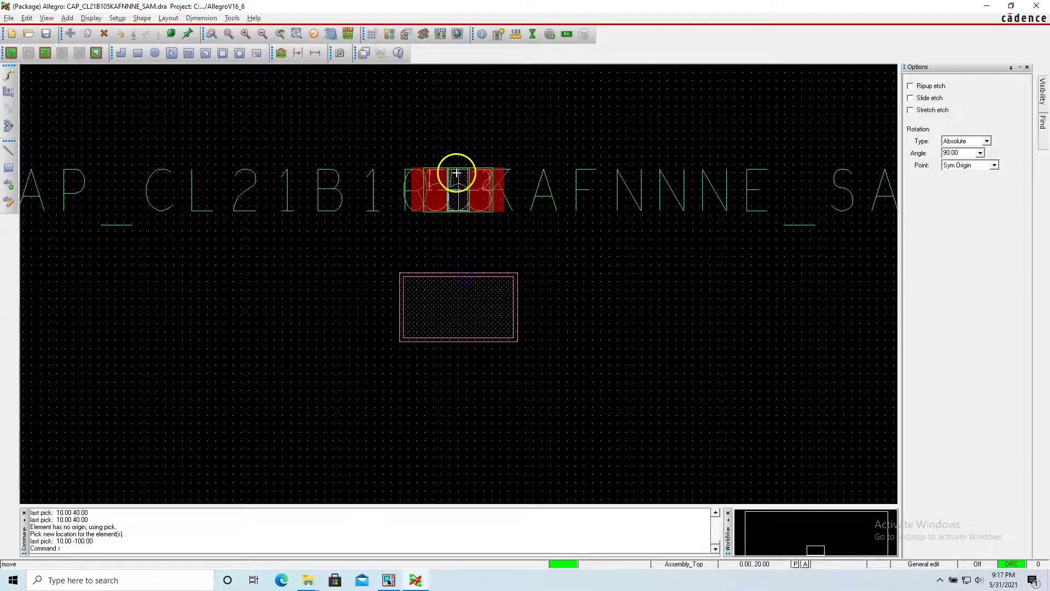
Move the footprint's name text to 110, -100 below the pads and the small center rectangle to 90, 80
left_click(548, 173)
left_click(549, 273)
left_click(464, 164)
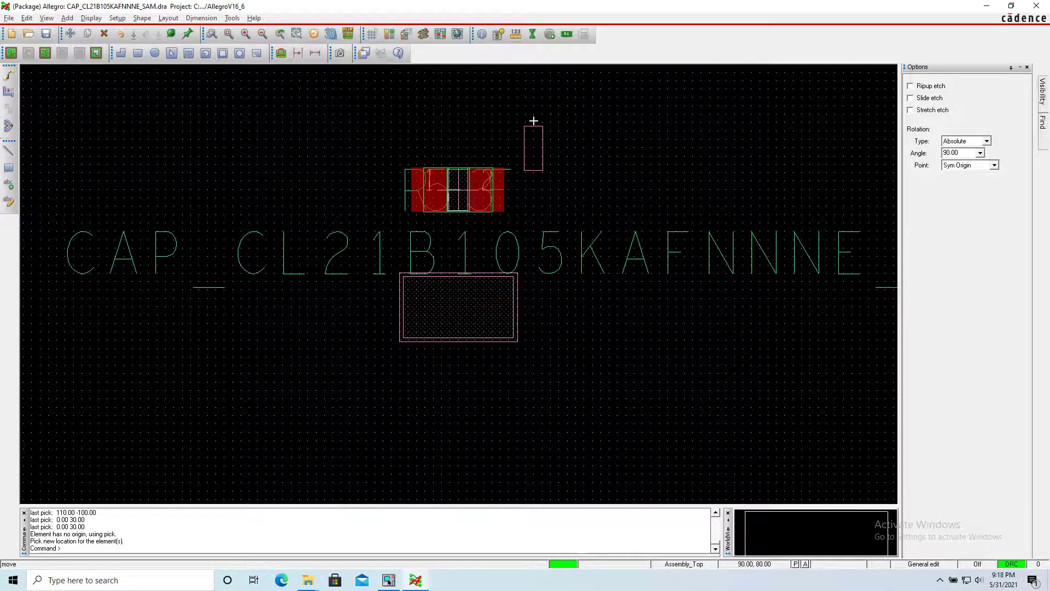
left_click(533, 120)
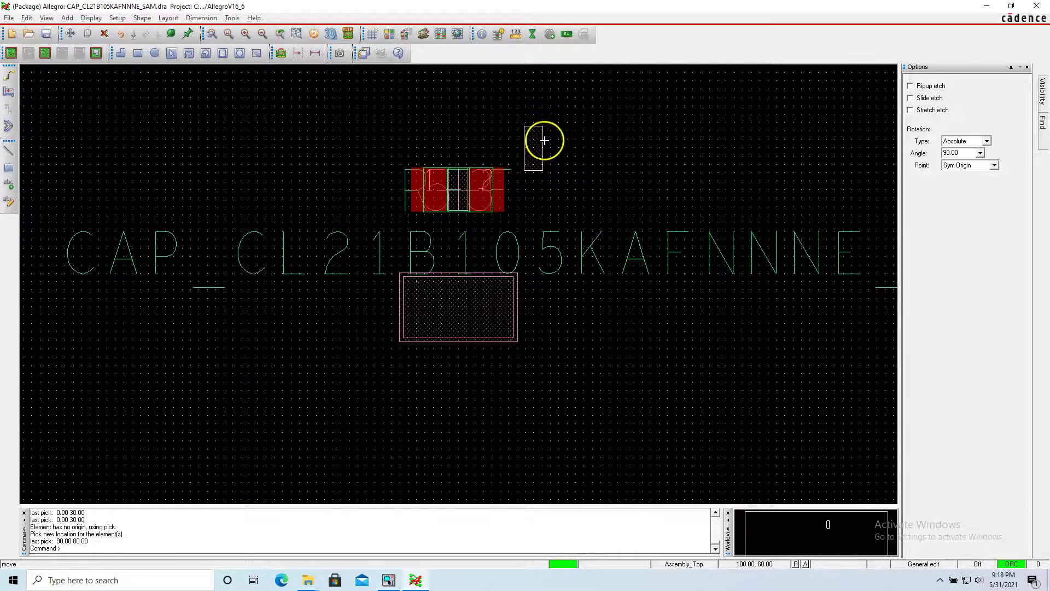
Move the Place_Bound_Top text "53" from the pads to 150, 30, beside the small relocated rectangle
left_click(458, 171)
left_click(577, 164)
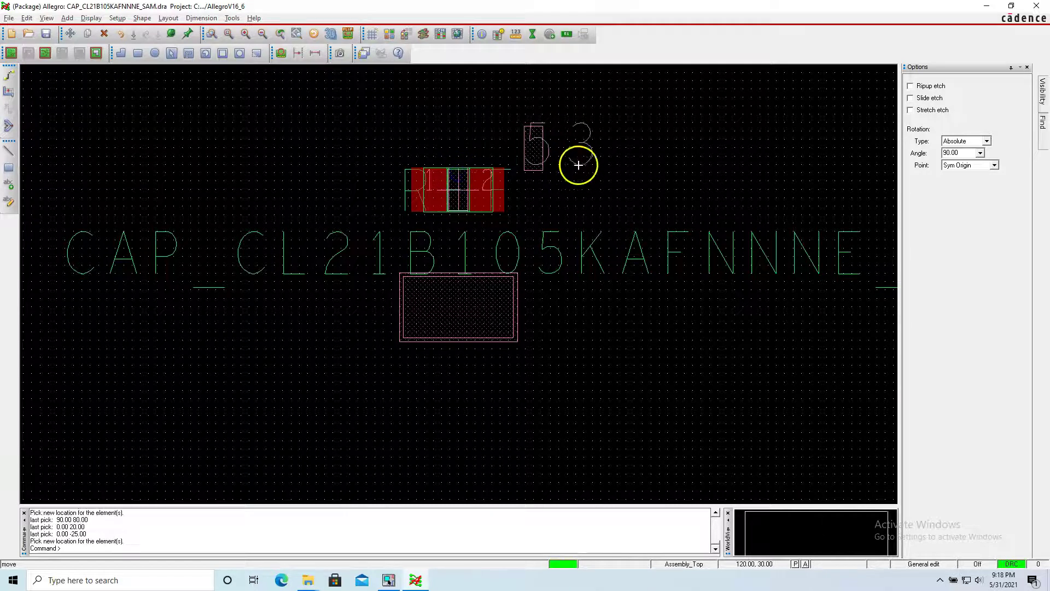
left_click(448, 170)
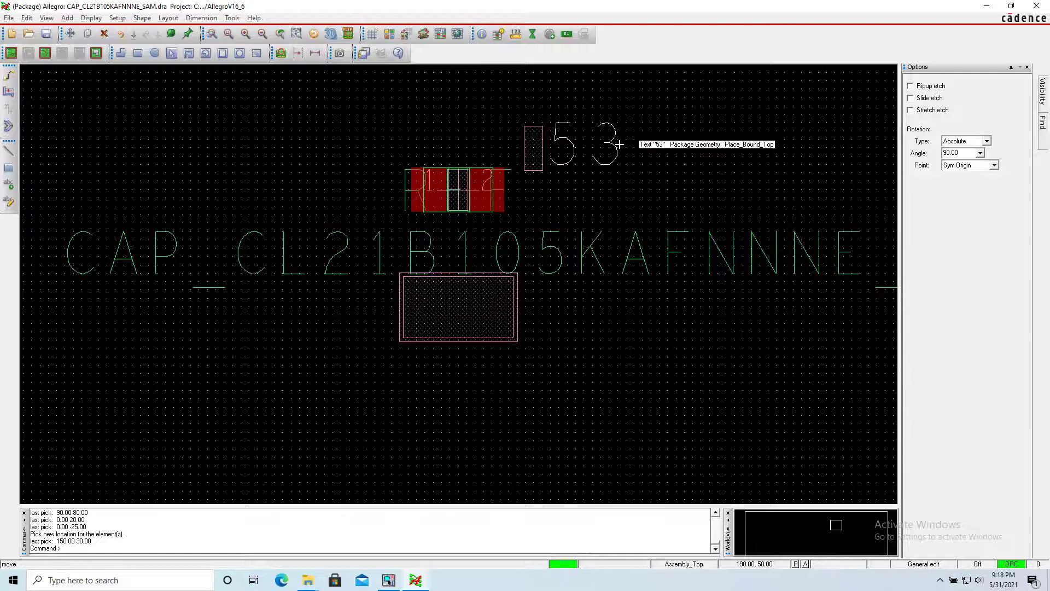
Move the Assembly_Top body rectangle from the pads to 150, 20 and the small center rectangle to 240, 50
left_click(462, 170)
left_click(585, 176)
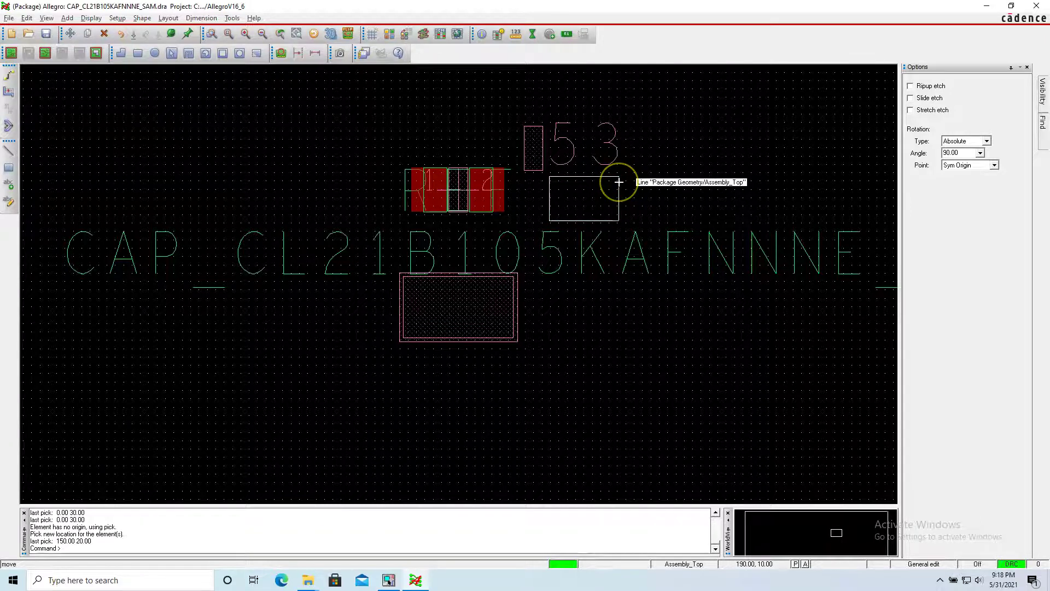
left_click(458, 169)
left_click(659, 153)
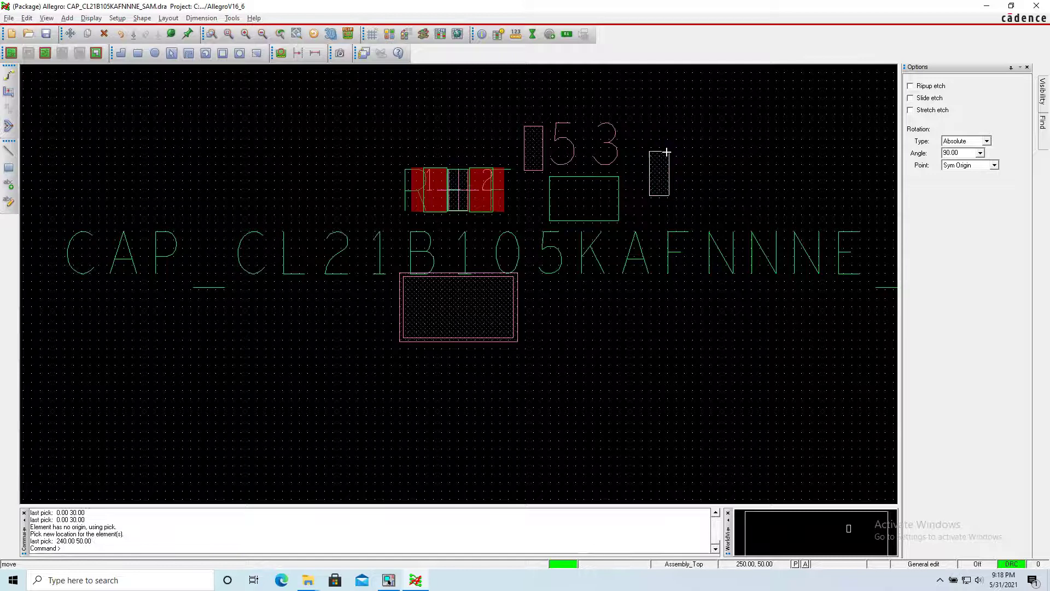
Move the green REF text above the pads and the white REF text beside it to -200, 60
left_click(453, 176)
left_click(436, 129)
left_click(452, 163)
left_click(293, 136)
Move the remaining small rectangle between the pads to -110, 40
left_click(458, 175)
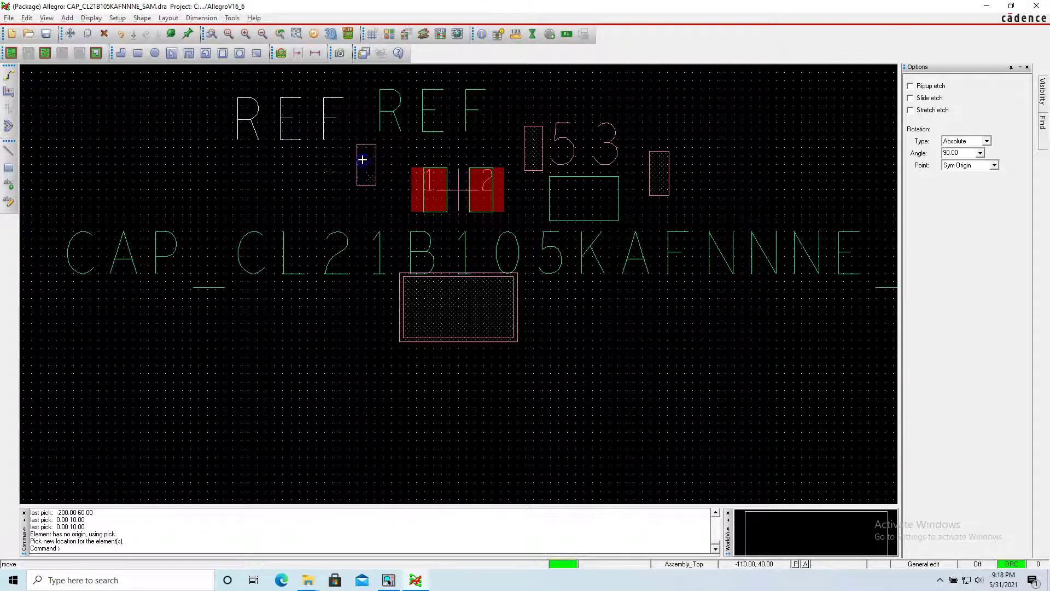
left_click(363, 160)
left_click(443, 158)
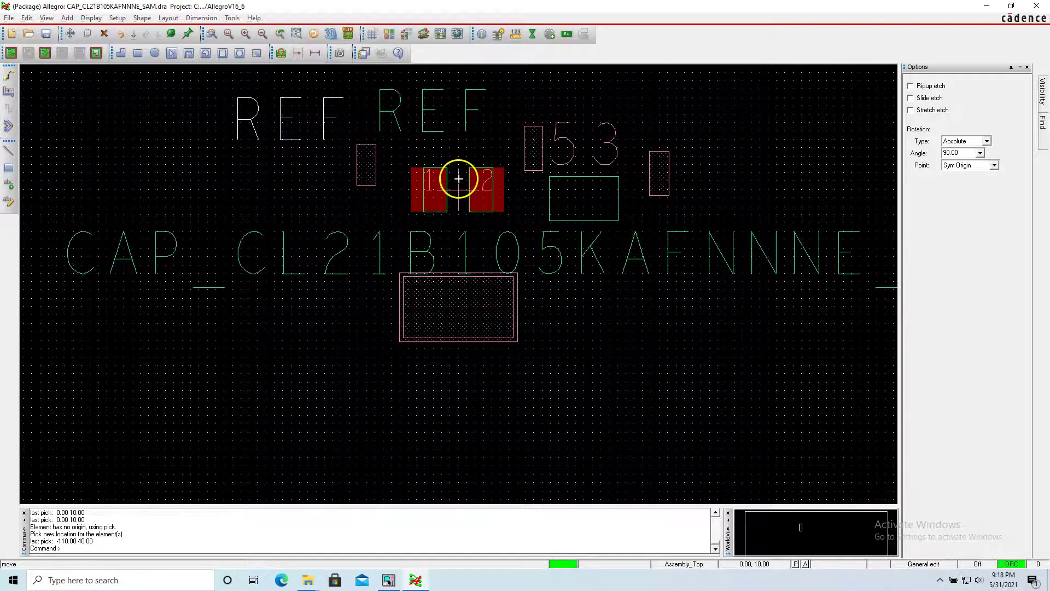
Move the Assembly_Top terminal rectangle on pad 2 to 60, 80 and the one on pad 1 to 200, 80
left_click(480, 159)
left_click(508, 95)
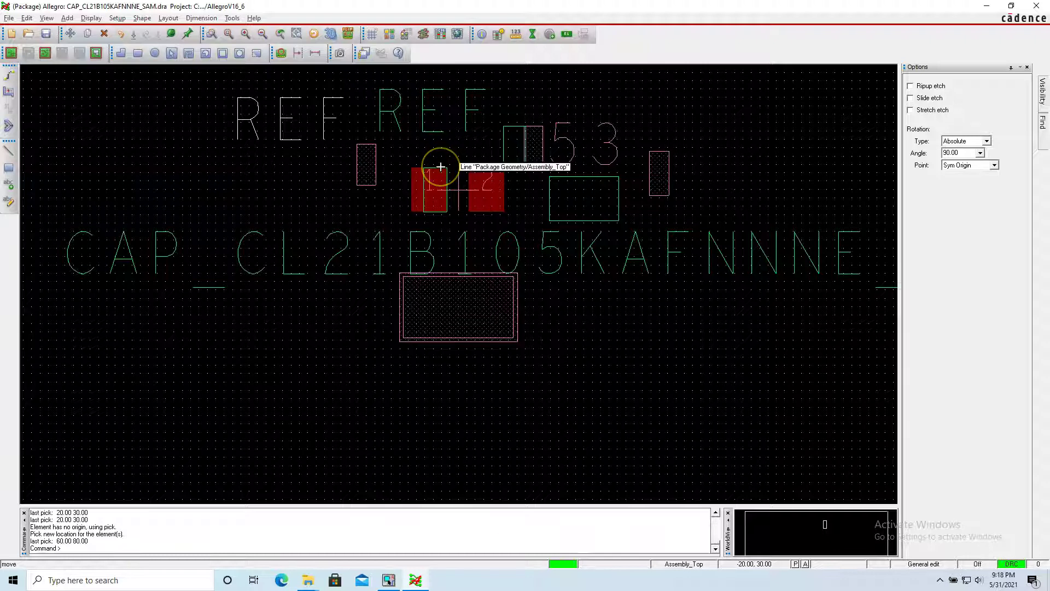
left_click(440, 167)
left_click(640, 121)
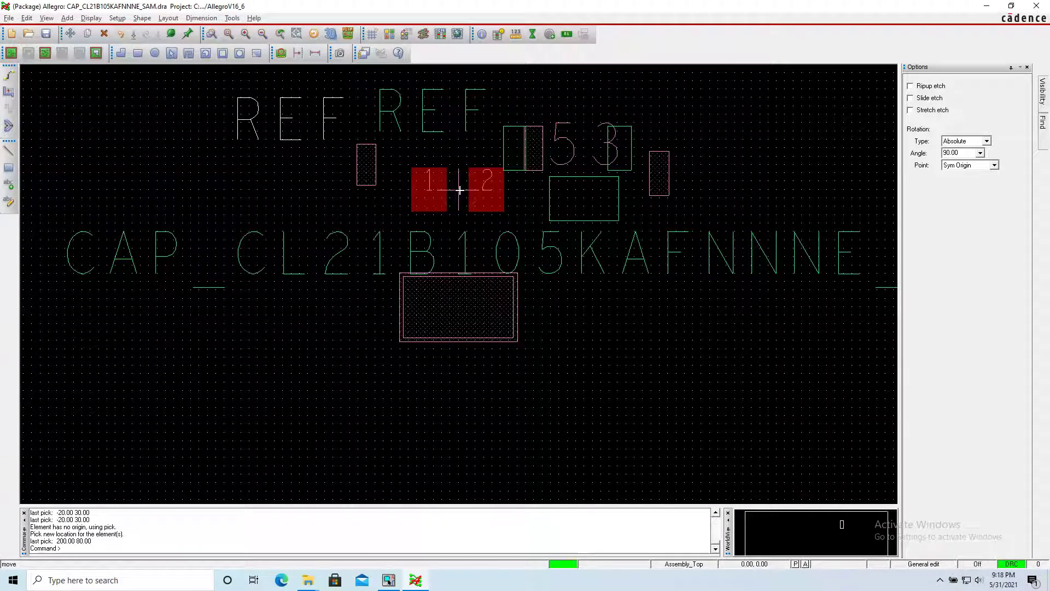
Finish moving and undo the moves of the texts and small rectangles, returning them to the pads
right_click(135, 144)
left_click(156, 151)
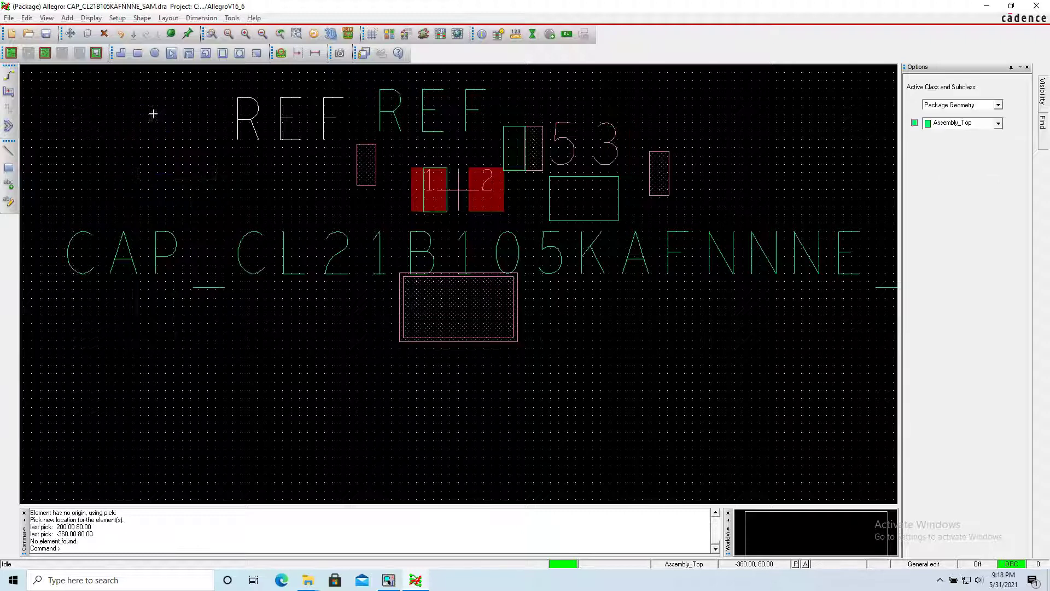
left_click(122, 35)
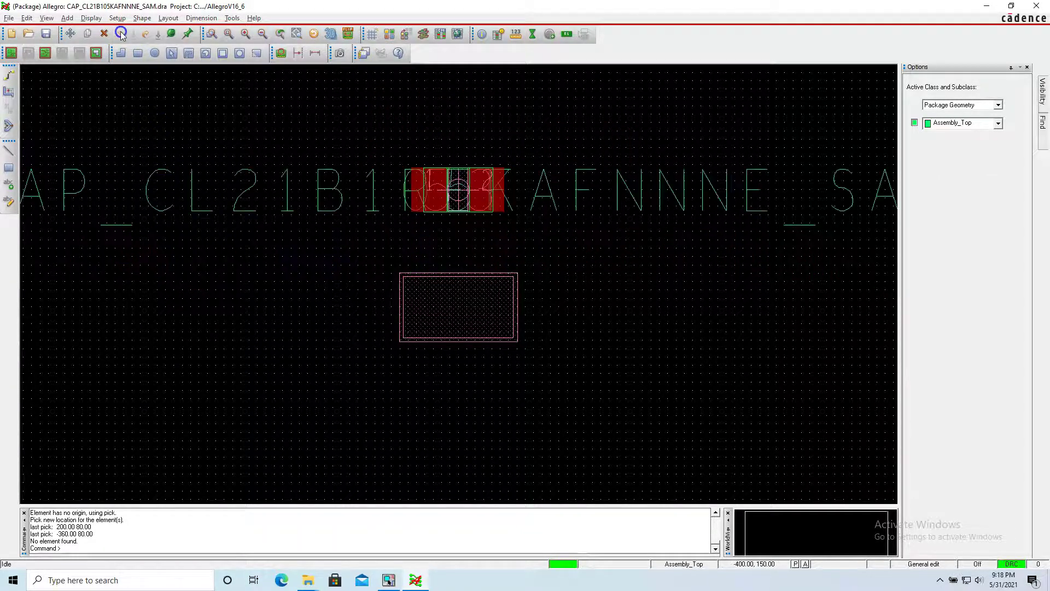
left_click(438, 252)
Move the outer and inner pink rectangles straight up by about 140 mils, back around the pads, and end the move
left_click(70, 34)
left_click(454, 273)
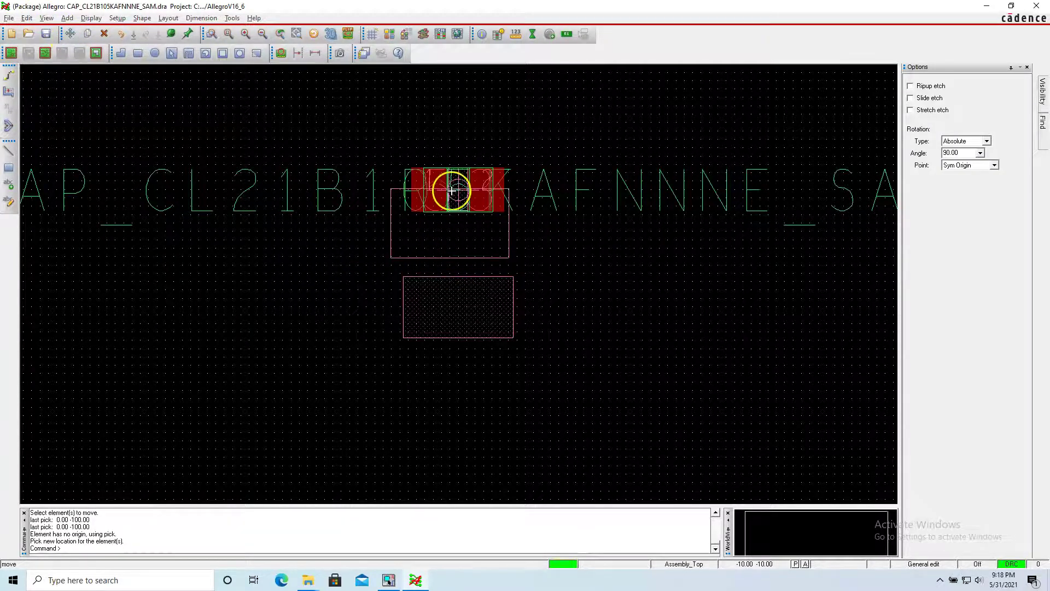
left_click(457, 159)
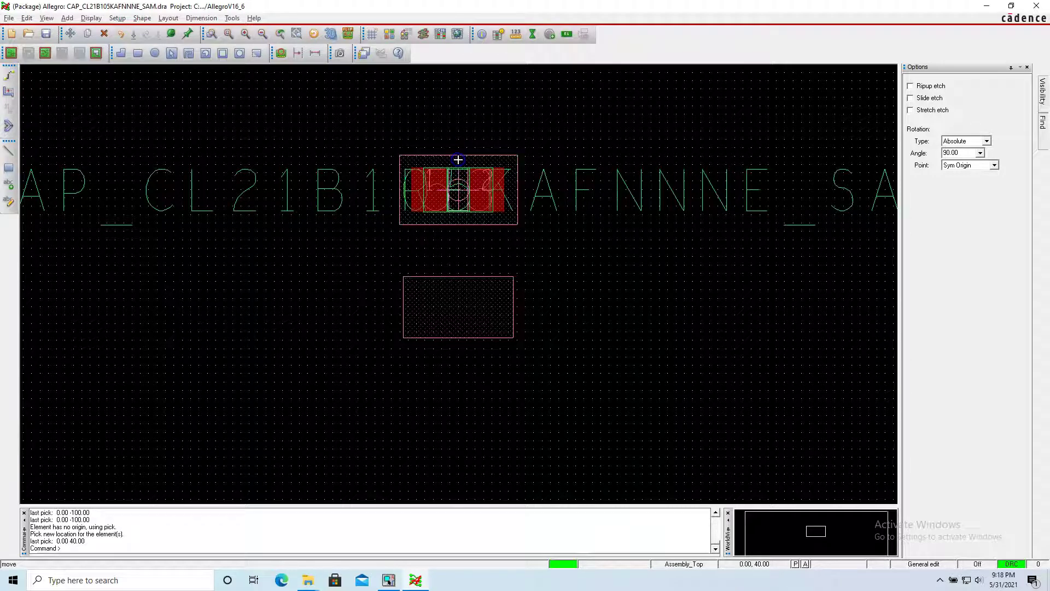
left_click(479, 277)
left_click(480, 162)
right_click(497, 264)
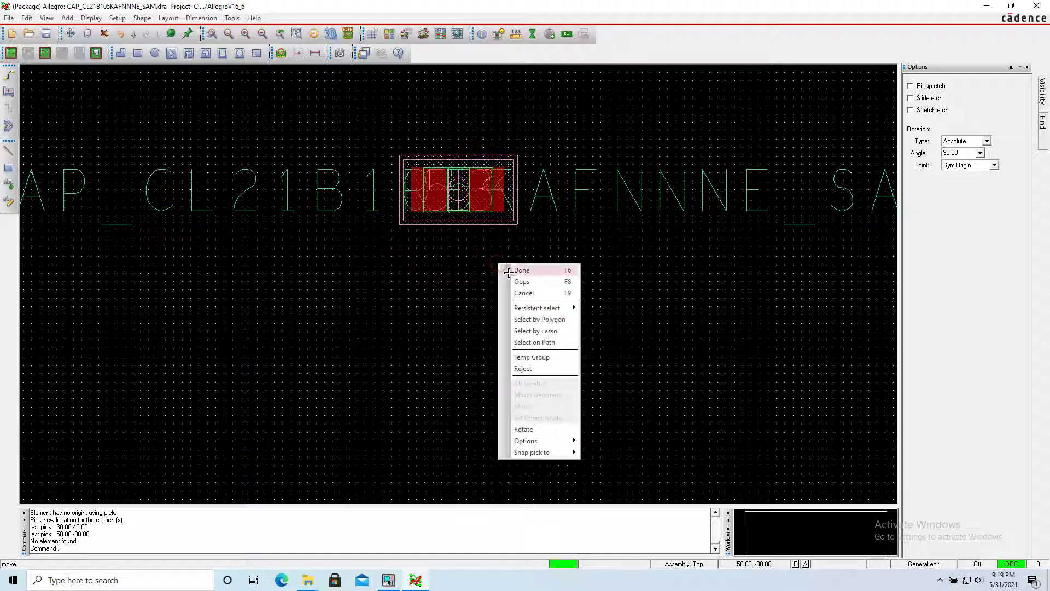
left_click(521, 270)
Start adding a line on the Package Geometry Silkscreen_Top subclass with the line lock at 90
left_click(471, 148)
scroll(471, 149, "up", 2)
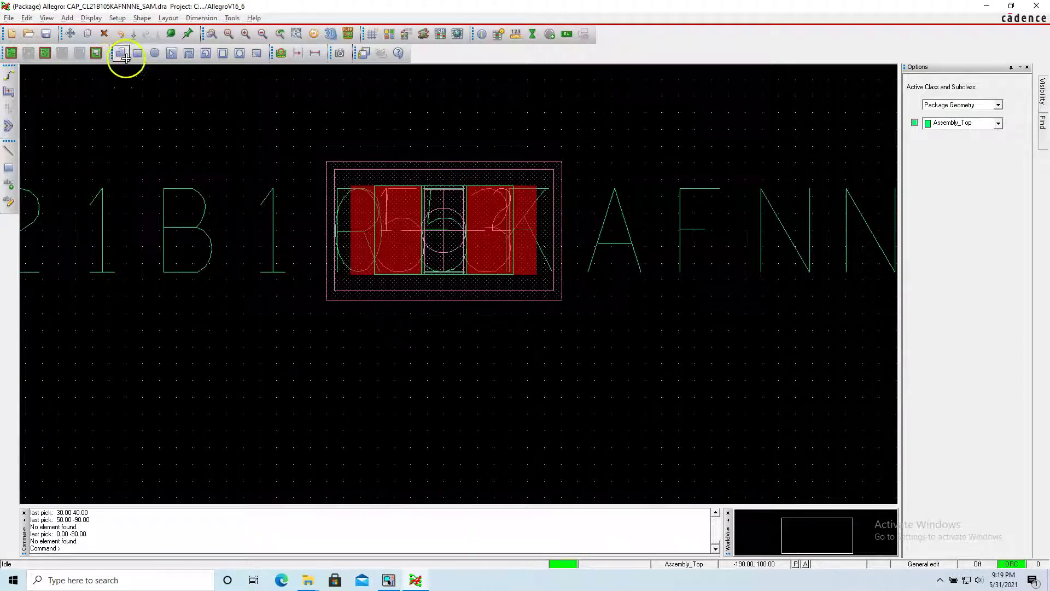
left_click(67, 18)
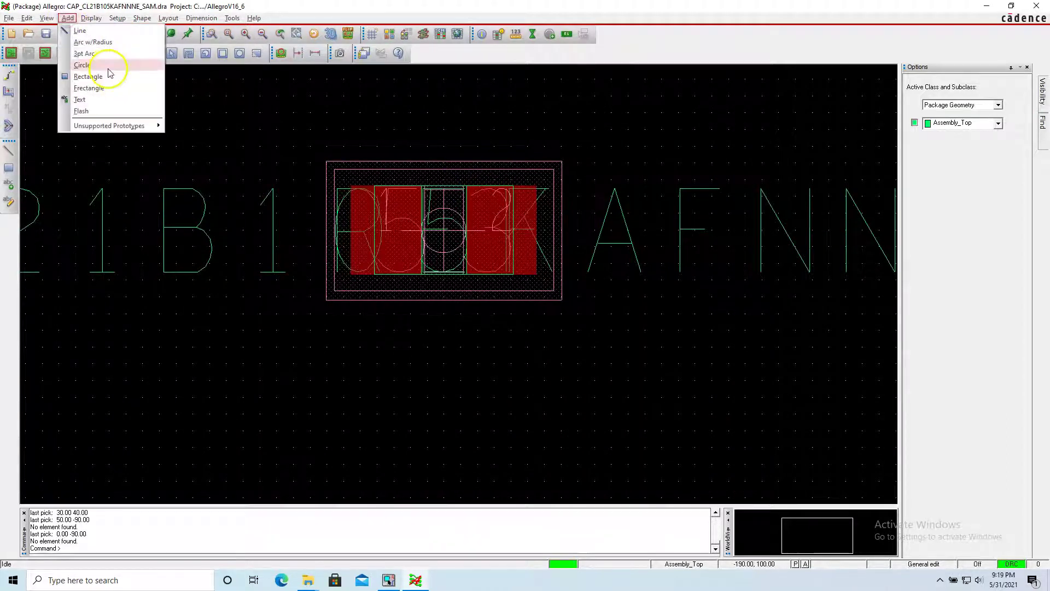
left_click(80, 31)
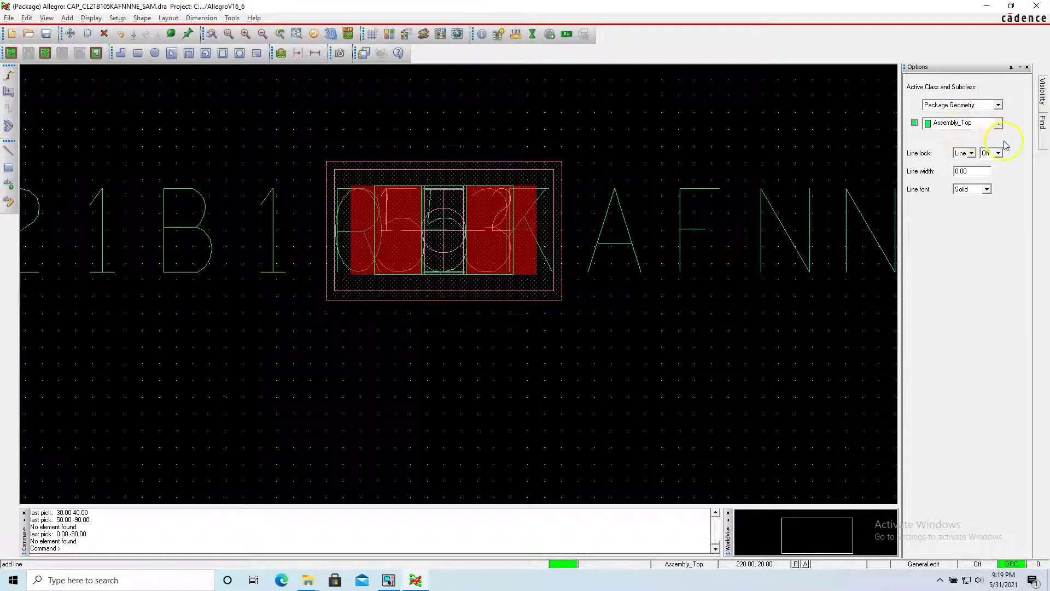
left_click(998, 123)
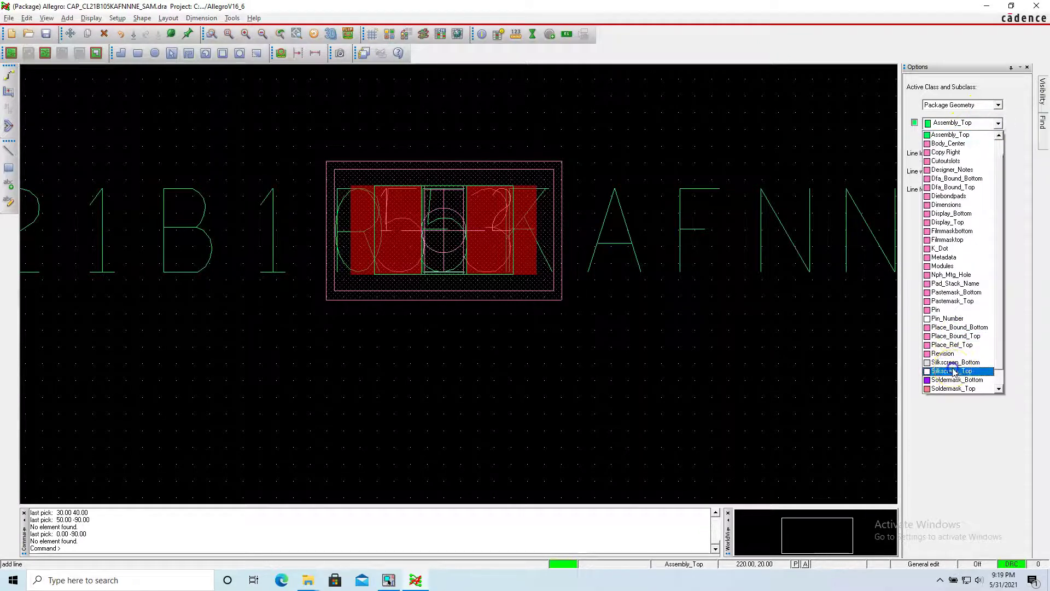
left_click(953, 371)
left_click(998, 154)
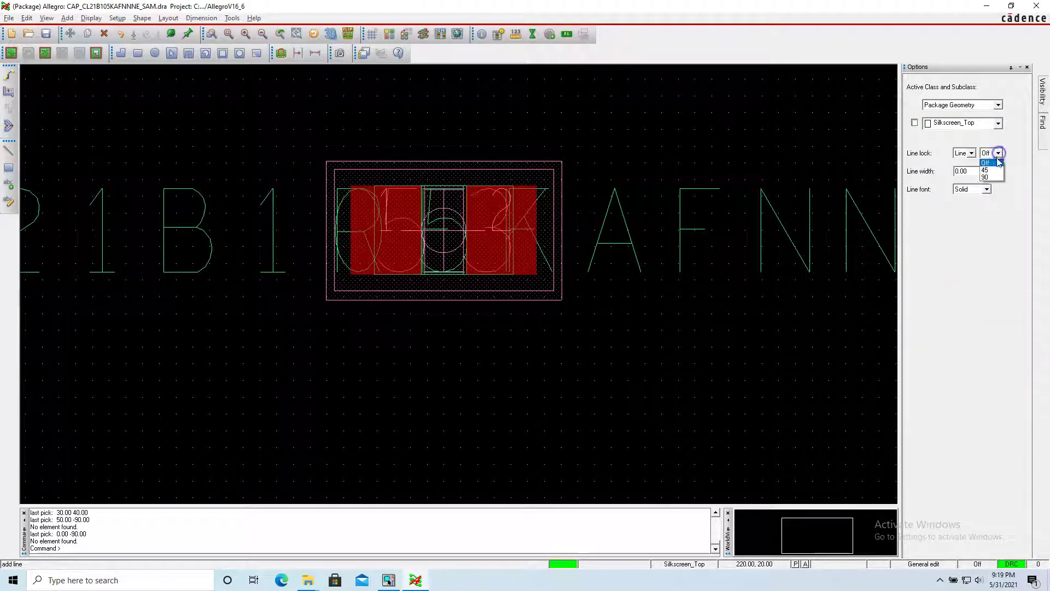
left_click(986, 178)
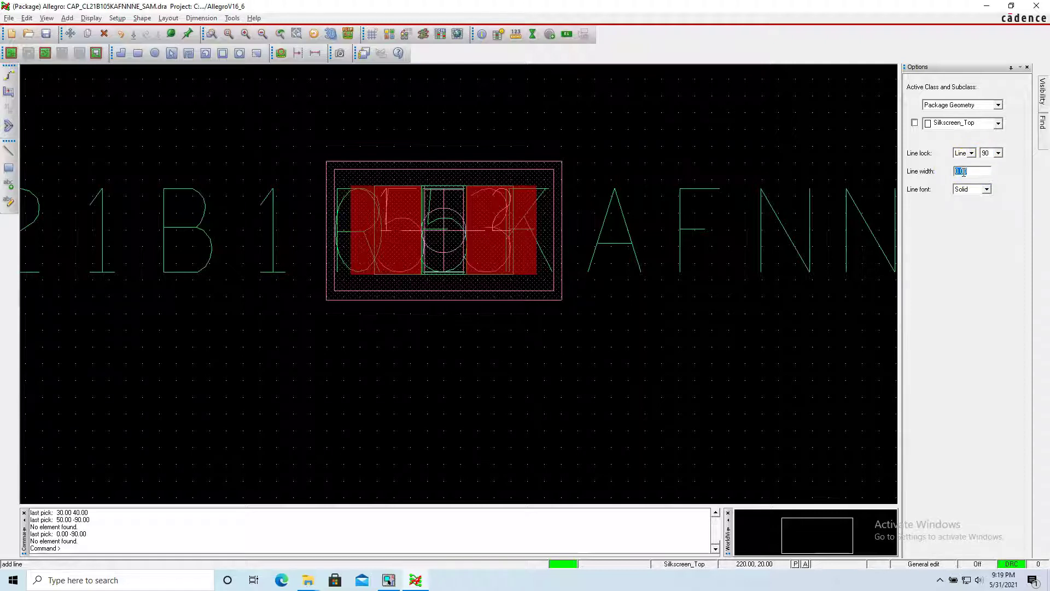
left_click(968, 175)
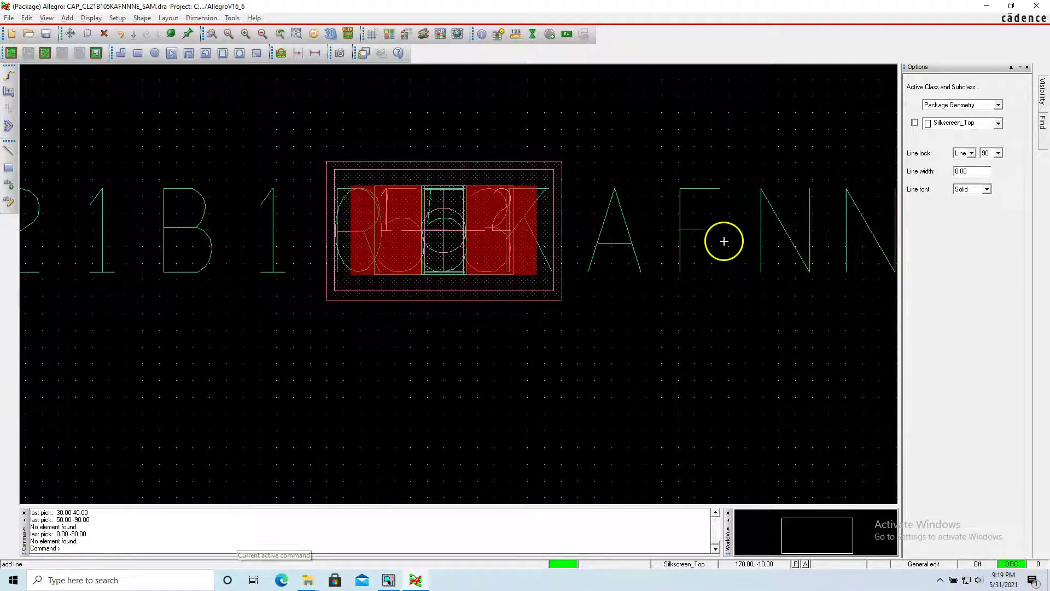
left_click(415, 129)
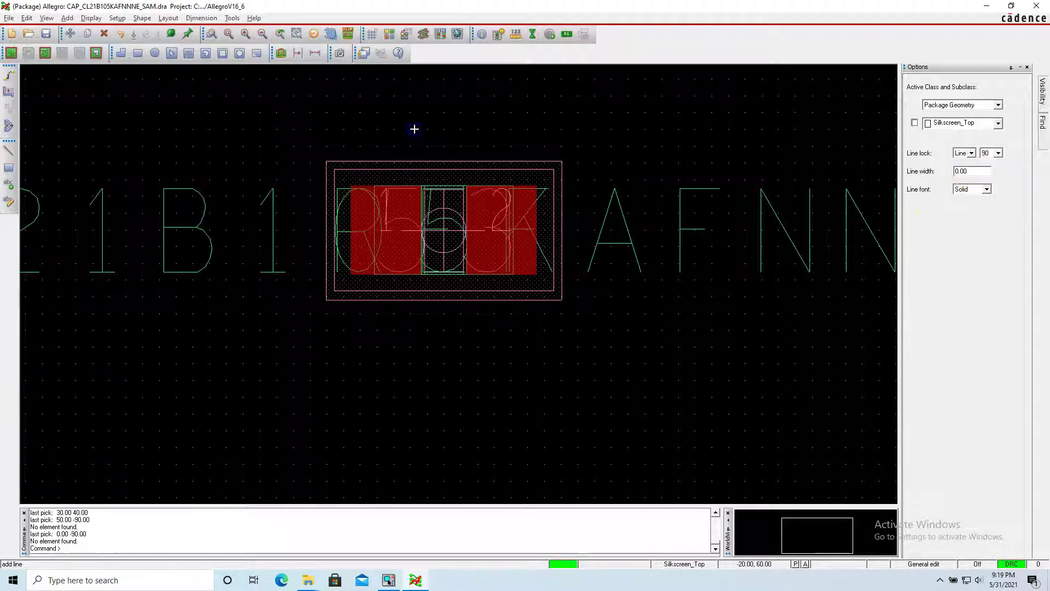
Check the user units in the design parameters and restart the line with a width of 5.00
left_click(118, 18)
left_click(123, 29)
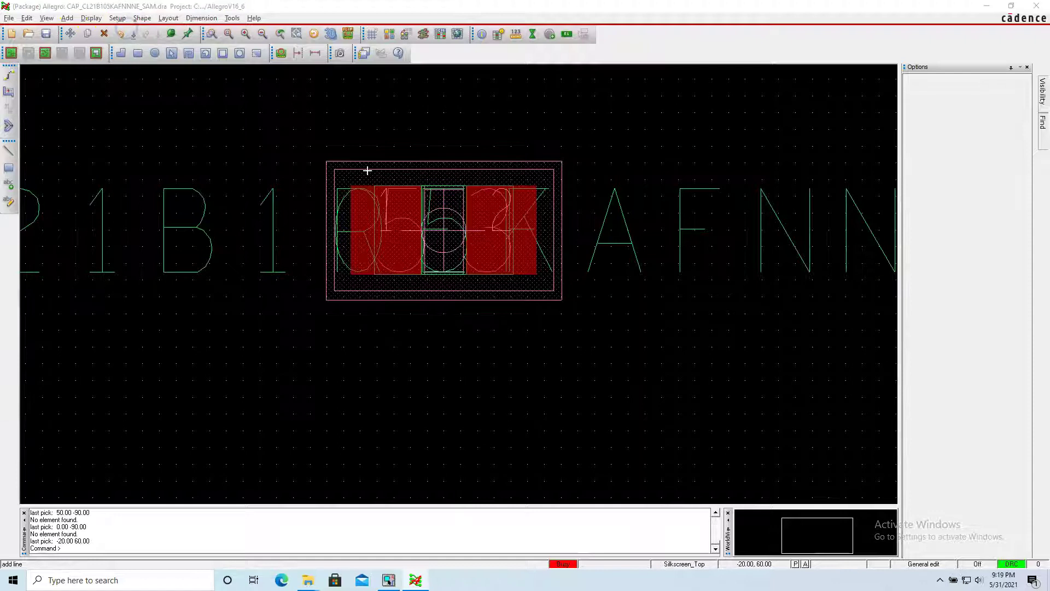
left_click(49, 51)
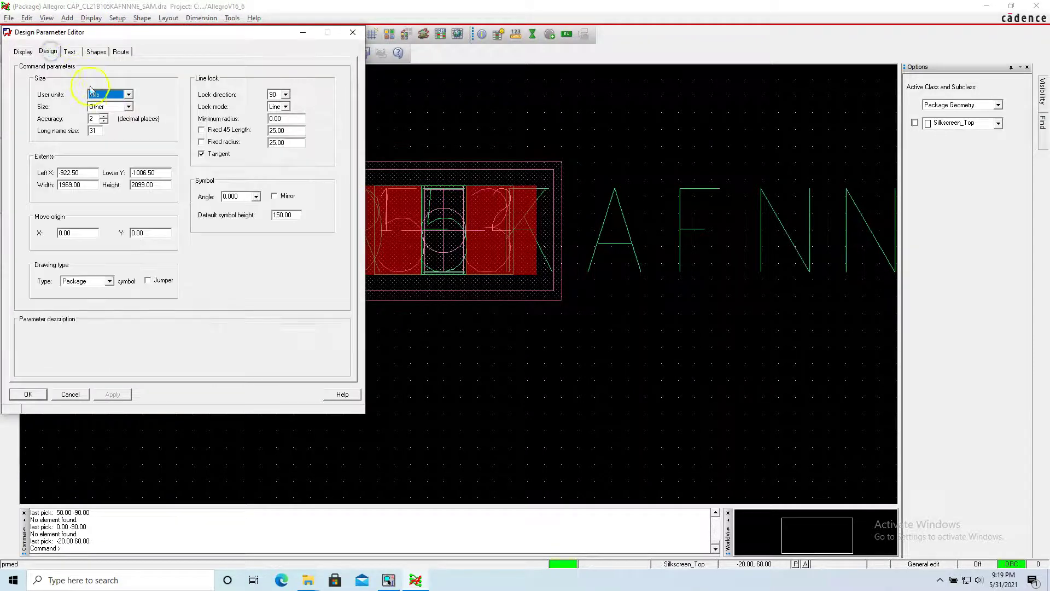
left_click(353, 32)
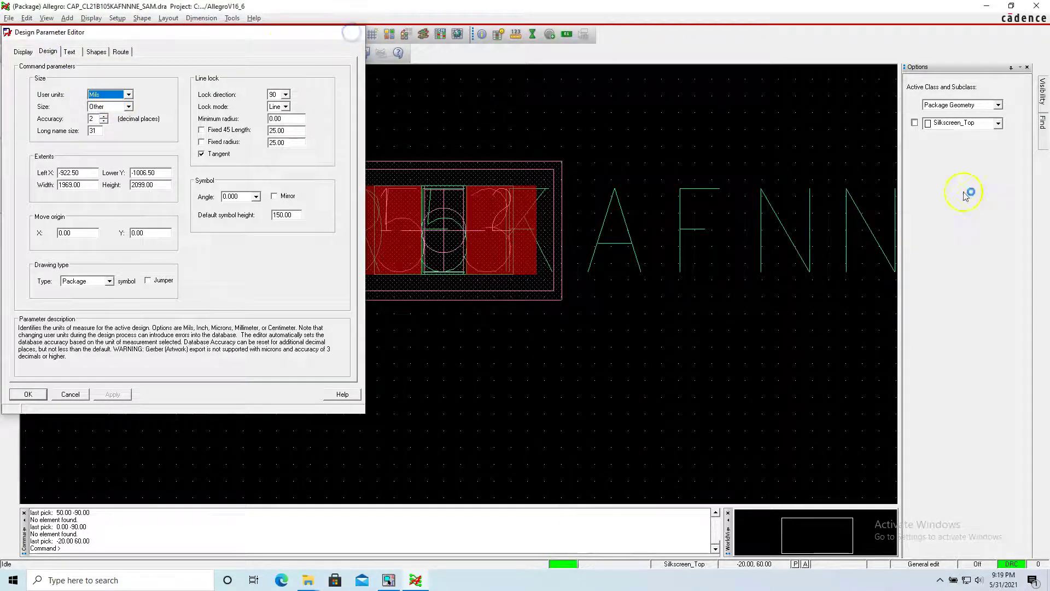
left_click(67, 18)
left_click(76, 27)
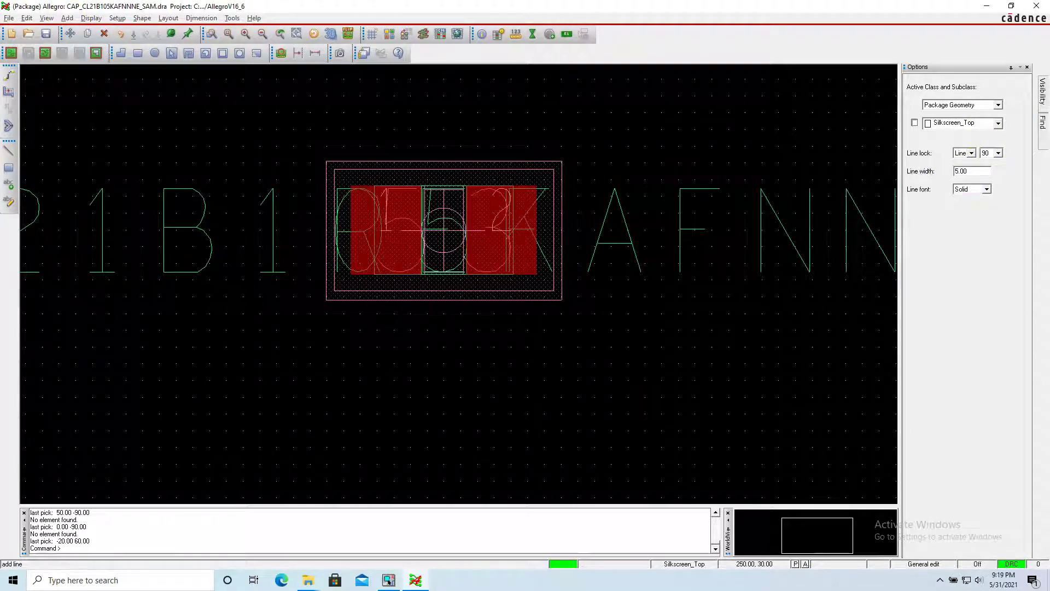
Draw a closed silkscreen rectangle around the pads through -60, 30; 60, 30; 60, -30 and -60, -30, and finish the line
left_click(342, 174)
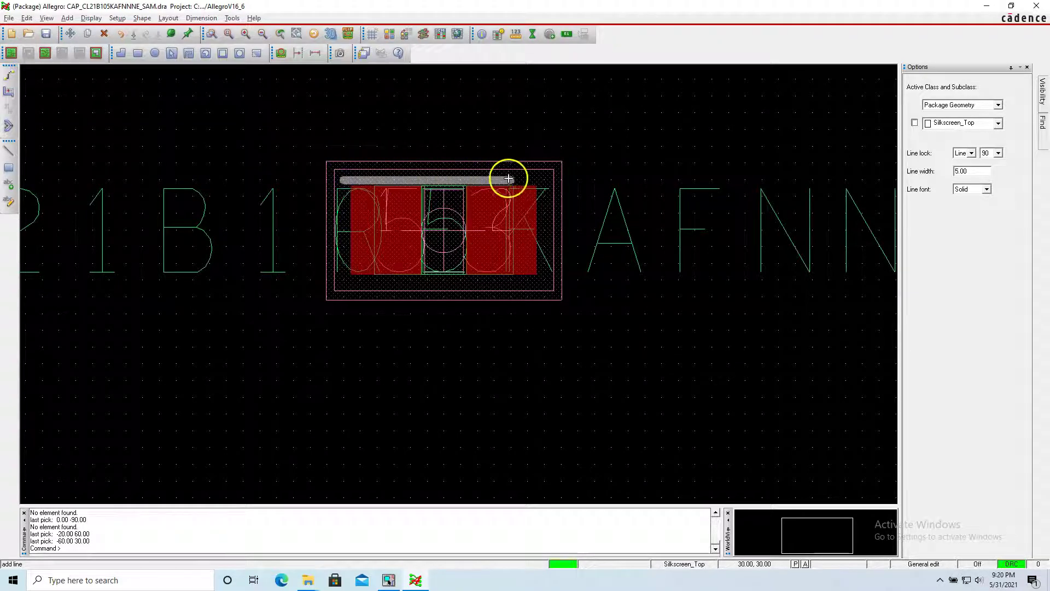
left_click(542, 180)
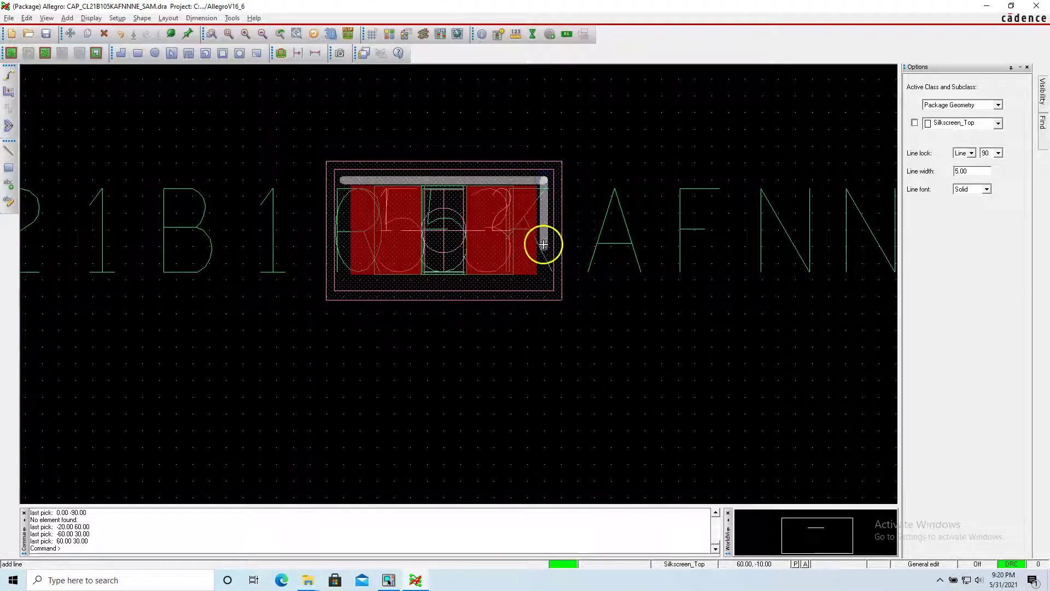
left_click(544, 280)
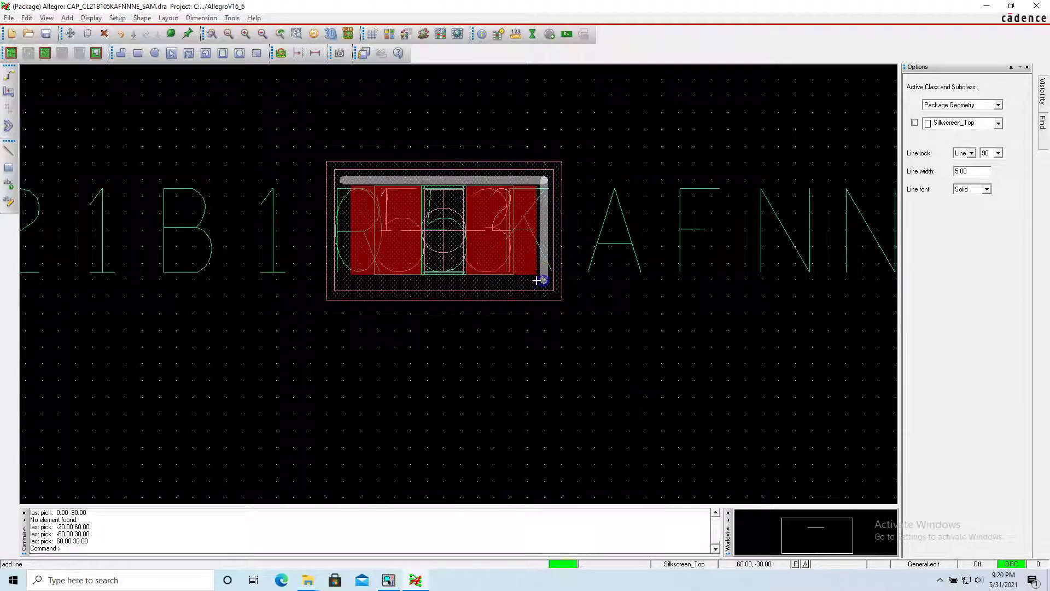
left_click(342, 282)
left_click(344, 179)
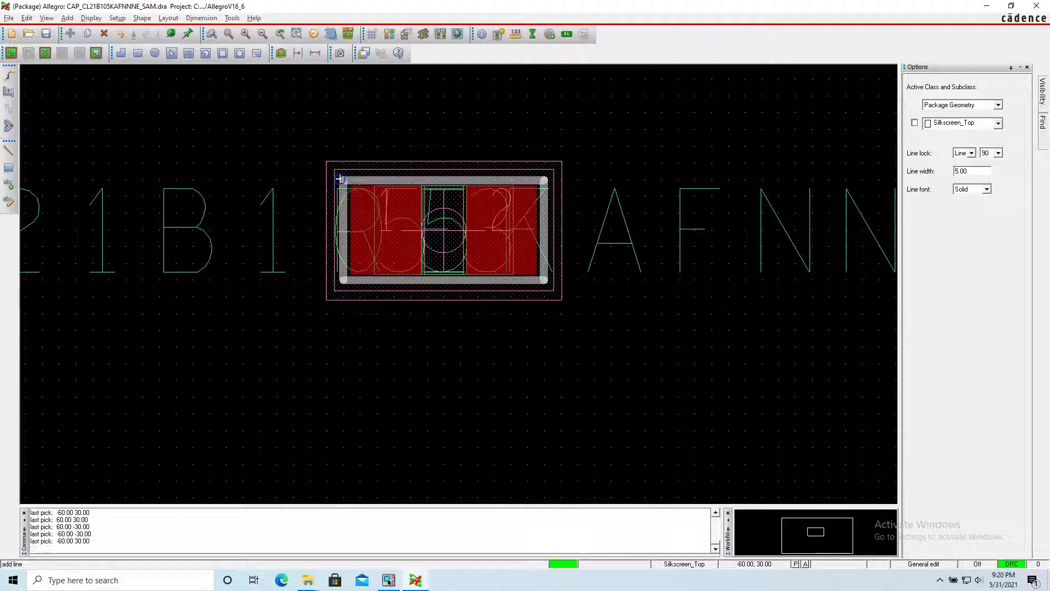
right_click(350, 183)
left_click(355, 186)
right_click(384, 133)
left_click(368, 131)
scroll(221, 145, "up", 1)
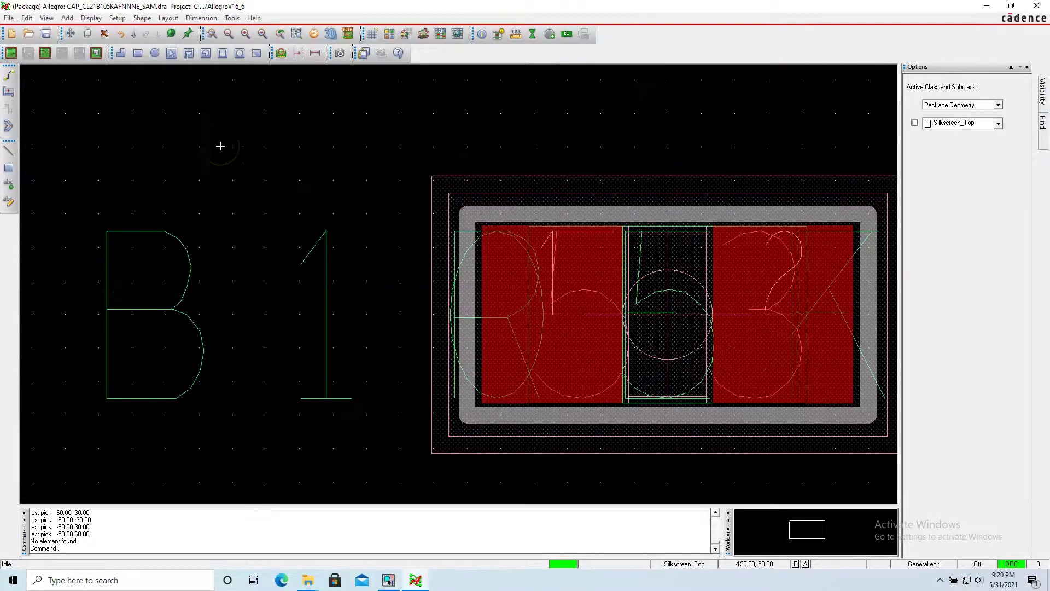
scroll(220, 146, "down", 2)
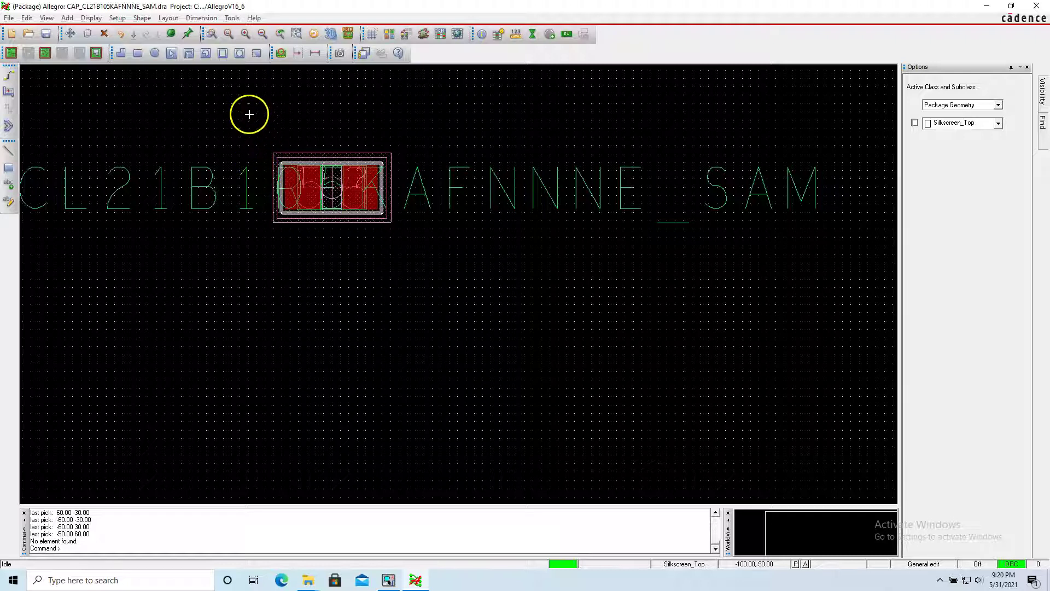
Set the photo width of text blocks 1 to 4 to 5.00 in the text setup and apply the design parameters
left_click(118, 18)
left_click(123, 31)
left_click(47, 51)
left_click(69, 52)
left_click(122, 146)
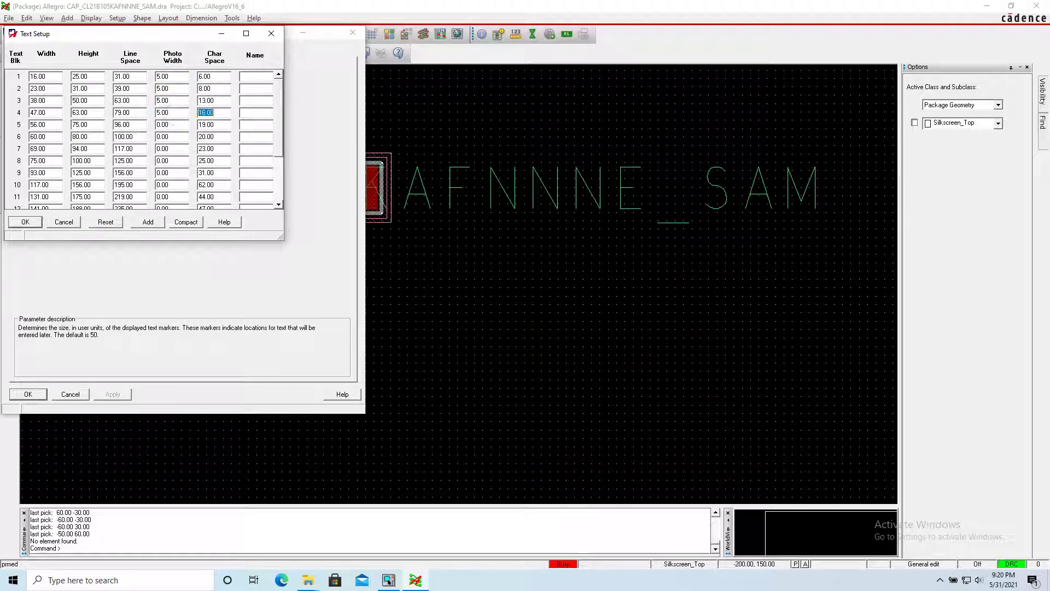
left_click(173, 122)
left_click(28, 222)
left_click(113, 395)
left_click(28, 394)
left_click(267, 225)
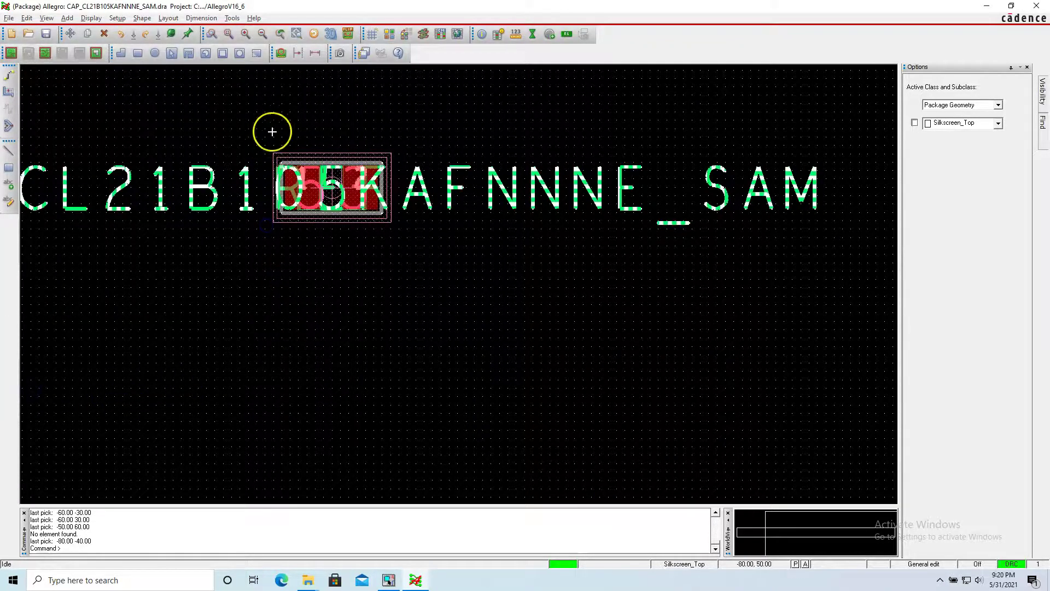
scroll(272, 132, "up", 2)
scroll(271, 131, "down", 2)
left_click(323, 106)
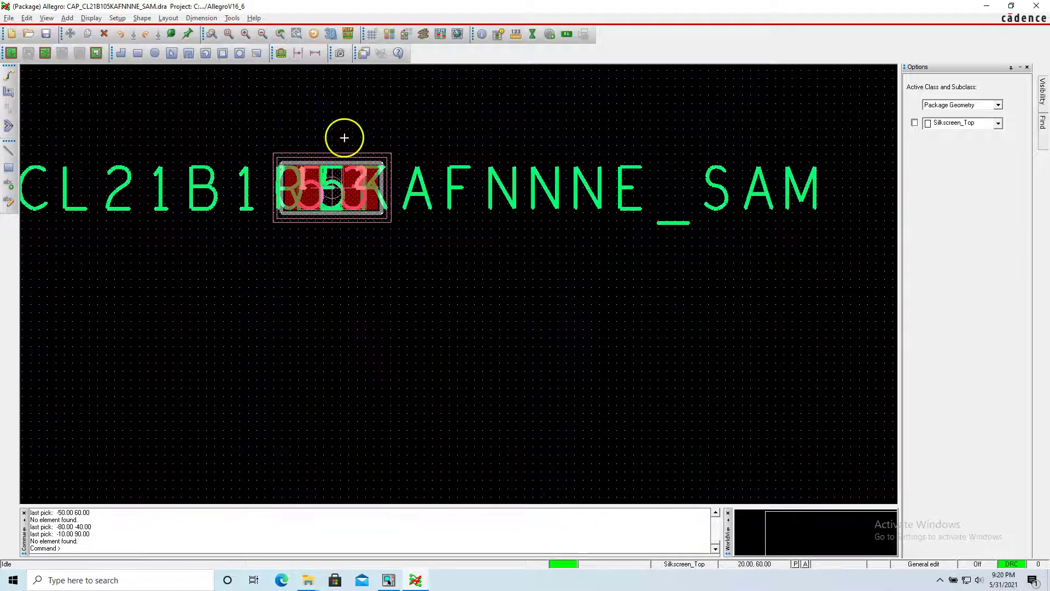
Save the footprint drawing, copy its file name CAP_CL21B105KAFNNNE_SAM from Save As, and save again over the existing file
left_click(48, 36)
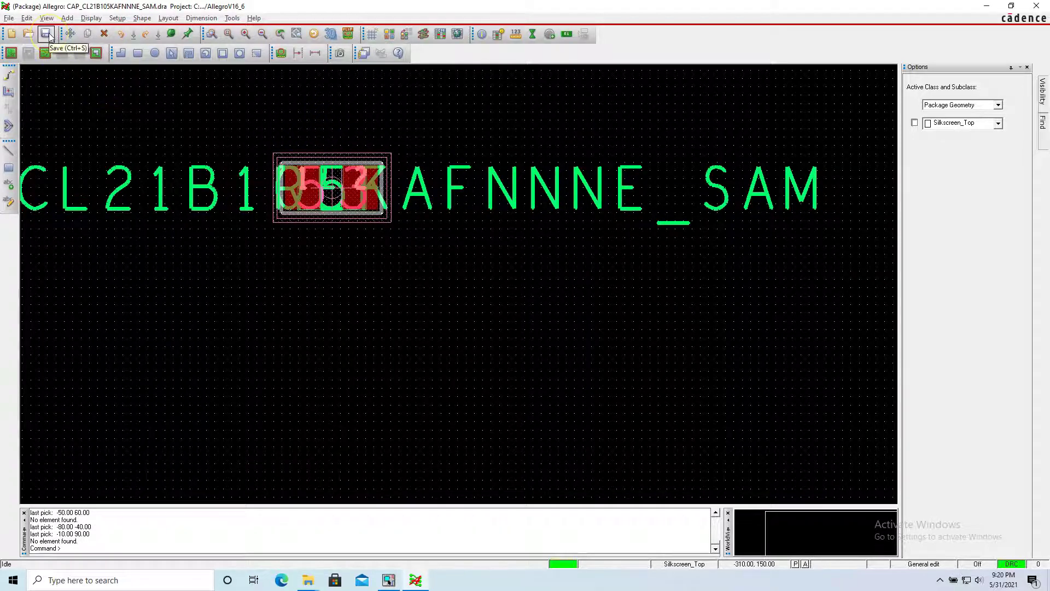
left_click(564, 314)
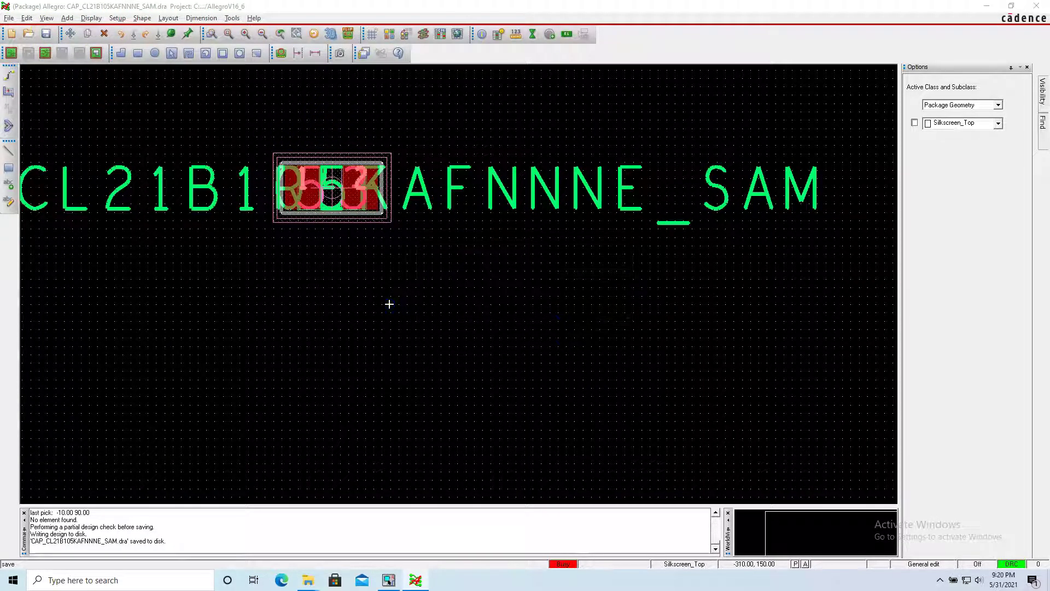
left_click(10, 19)
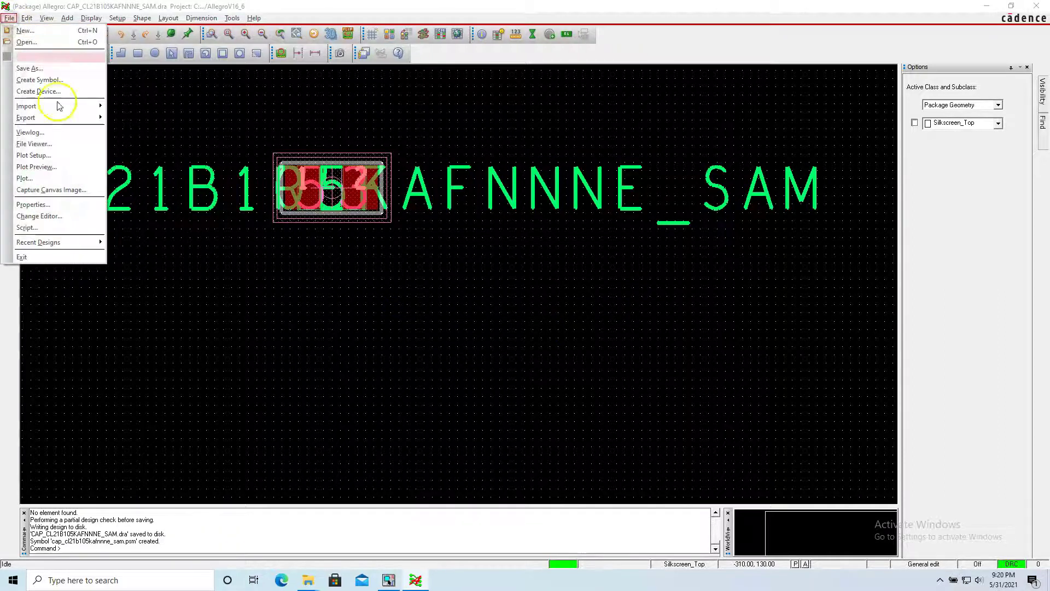
left_click(49, 69)
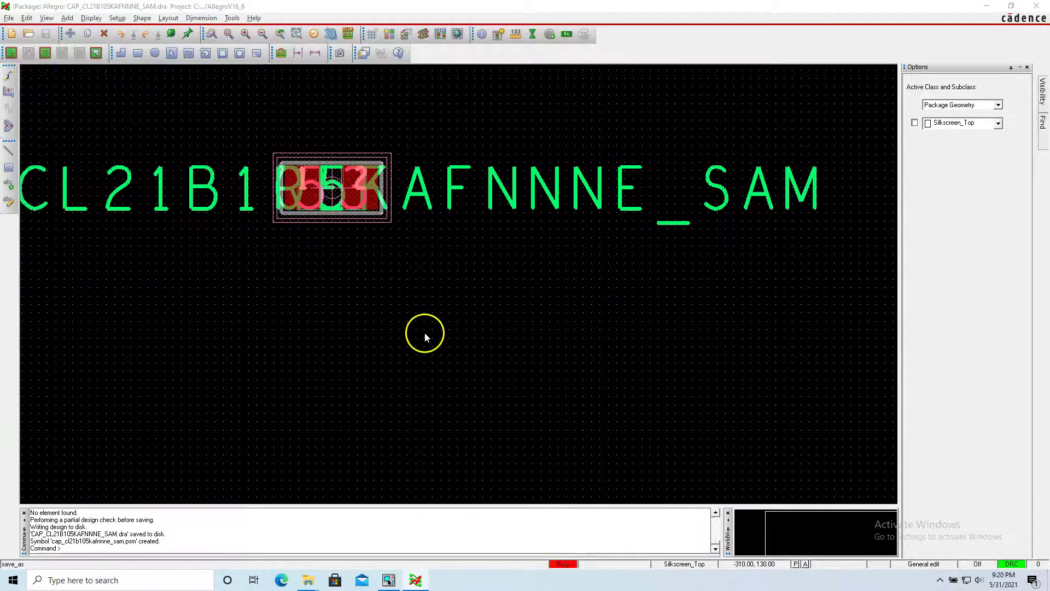
right_click(547, 354)
left_click(566, 383)
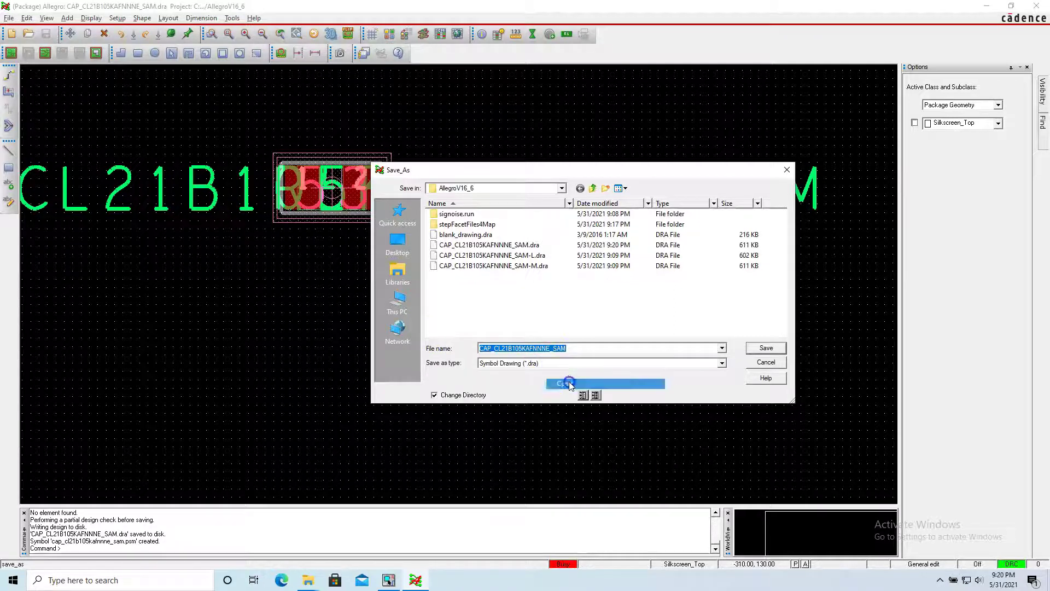
left_click(765, 347)
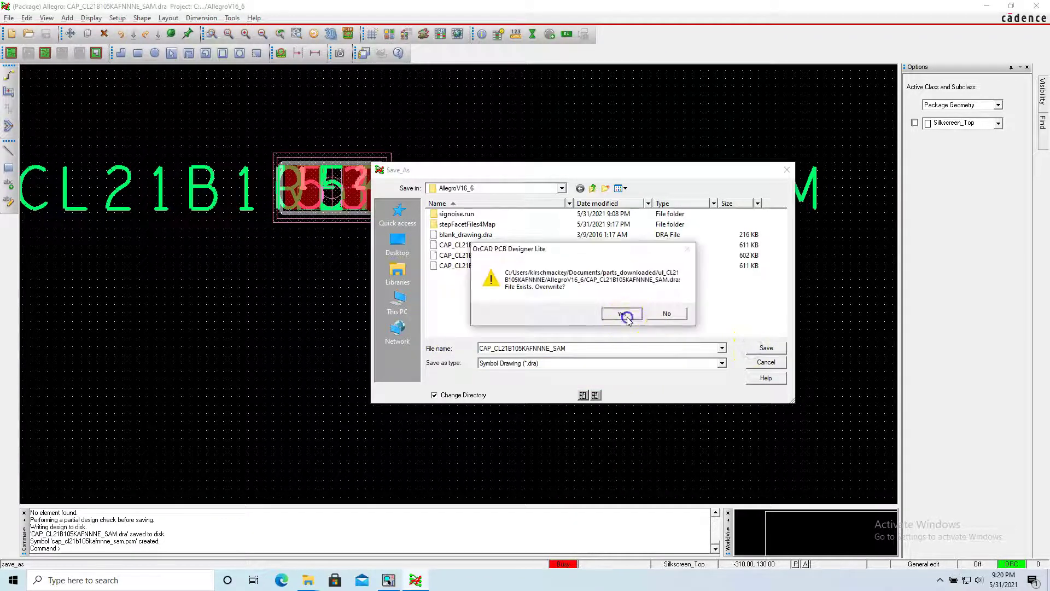
left_click(625, 312)
Switch to the BOM spreadsheet in Excel and check the PCB Footprint entry for capacitors C1 and C2
left_click(389, 581)
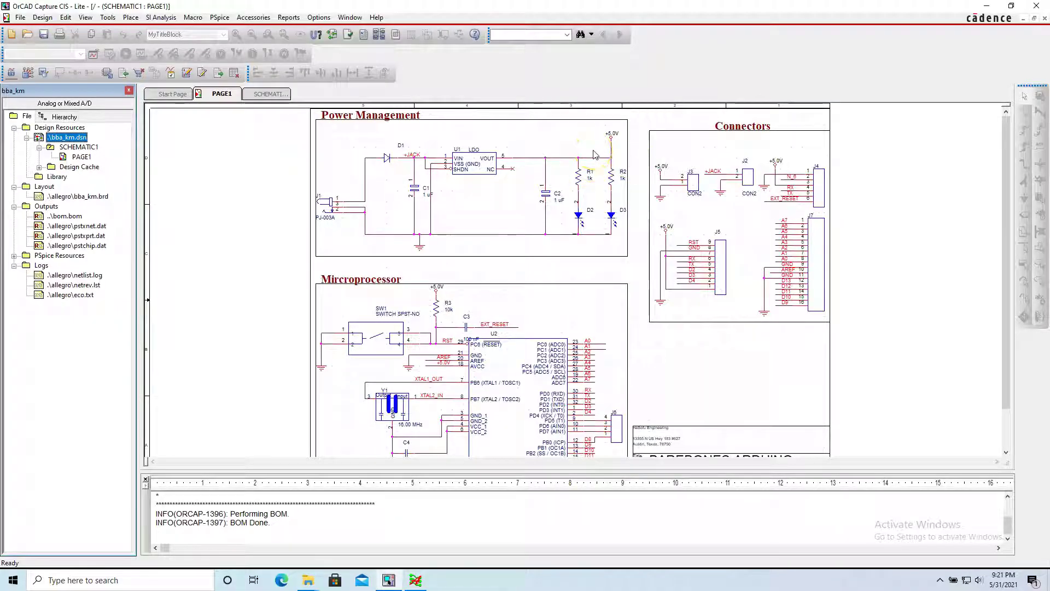
key("ctrl+Left")
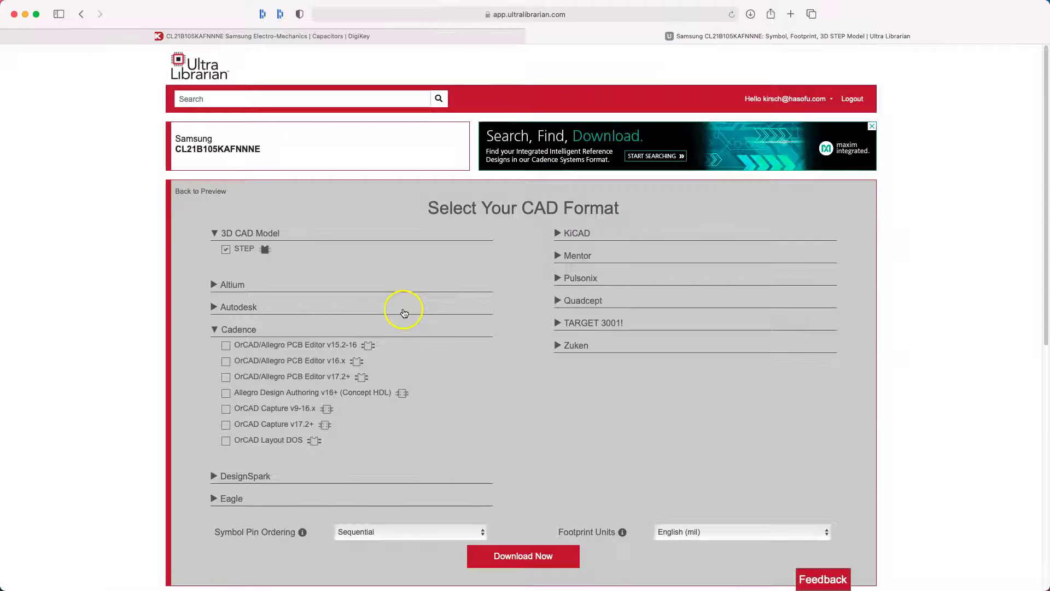
left_click(651, 573)
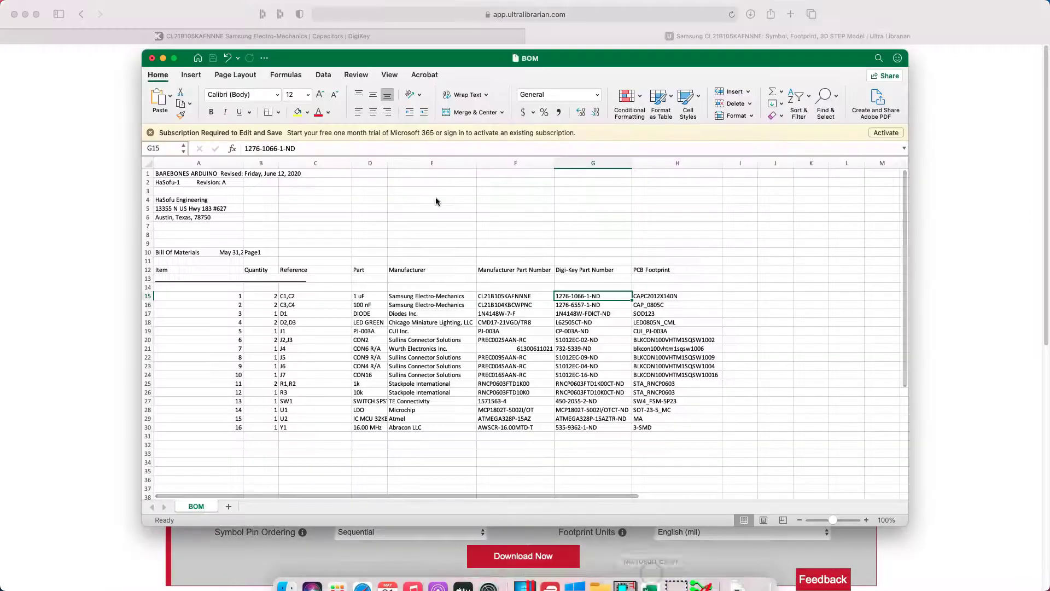
left_click(661, 295)
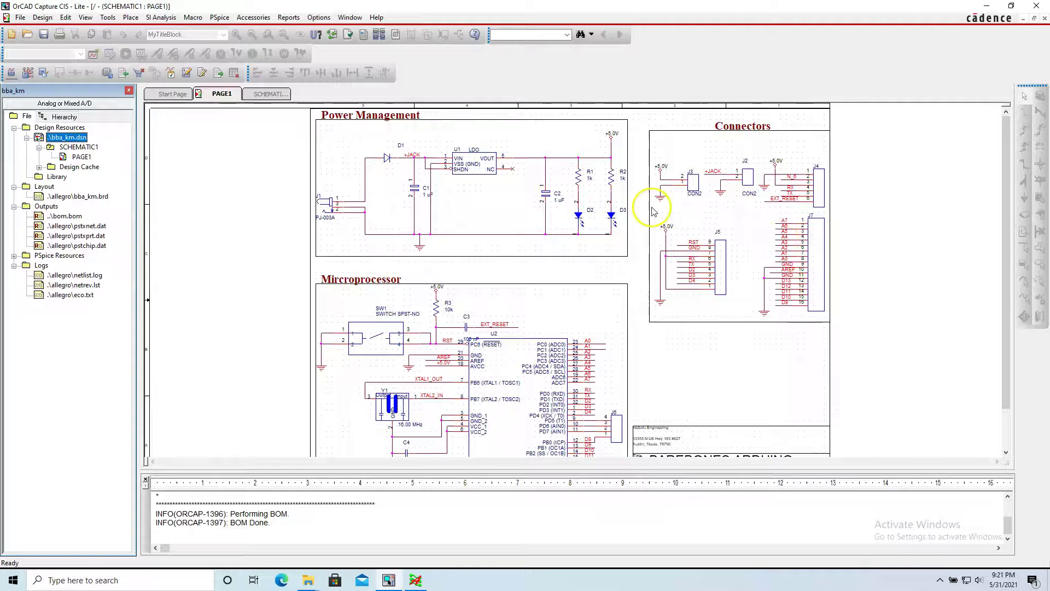
In OrCAD Capture, find part c1, select C1 together with C2 on PAGE1, and open their properties for editing
left_click(580, 145)
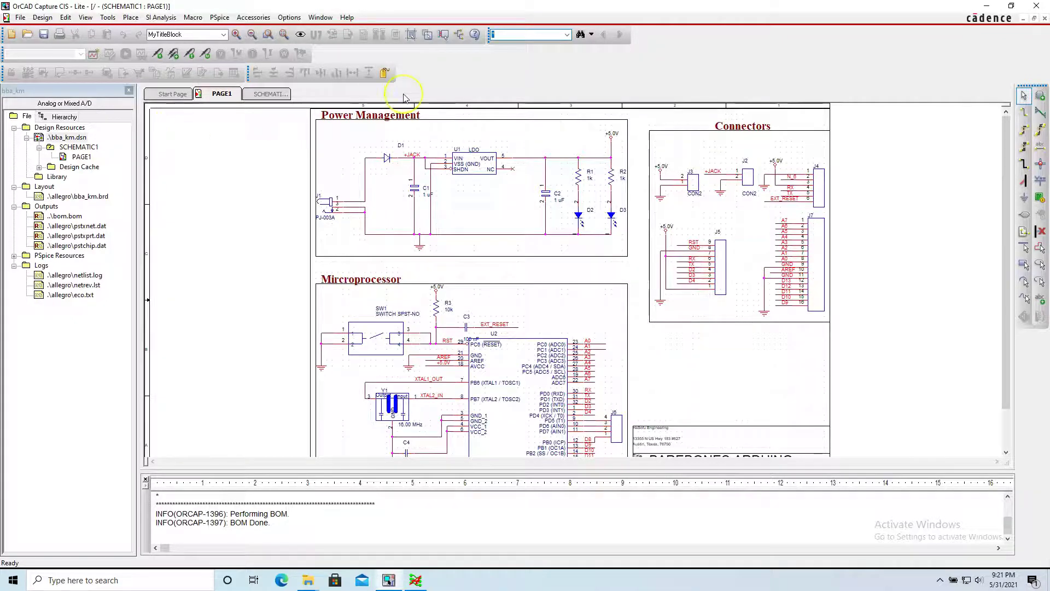
key("Return")
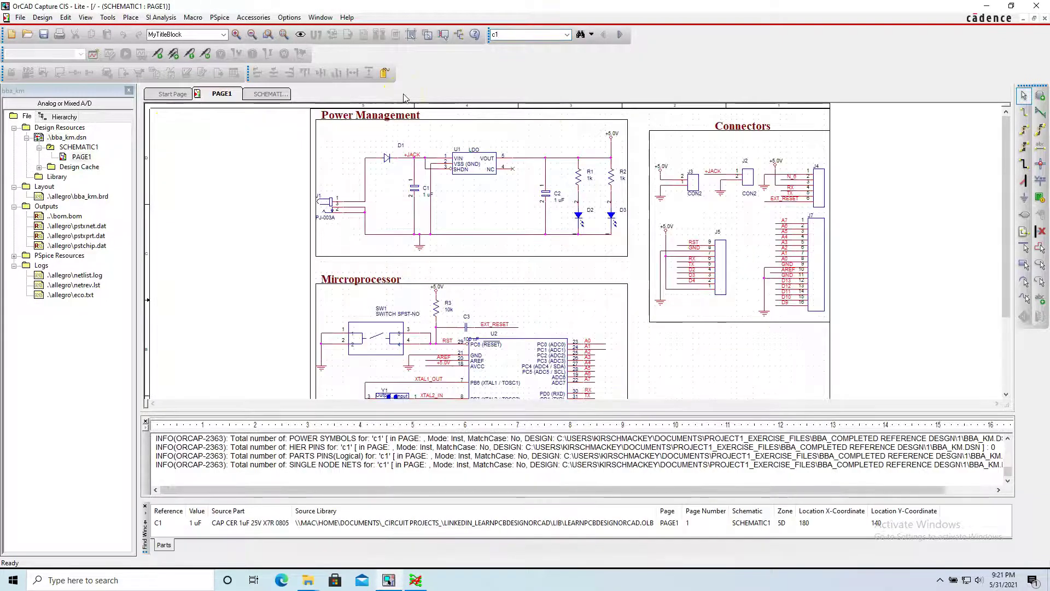
left_click(201, 523)
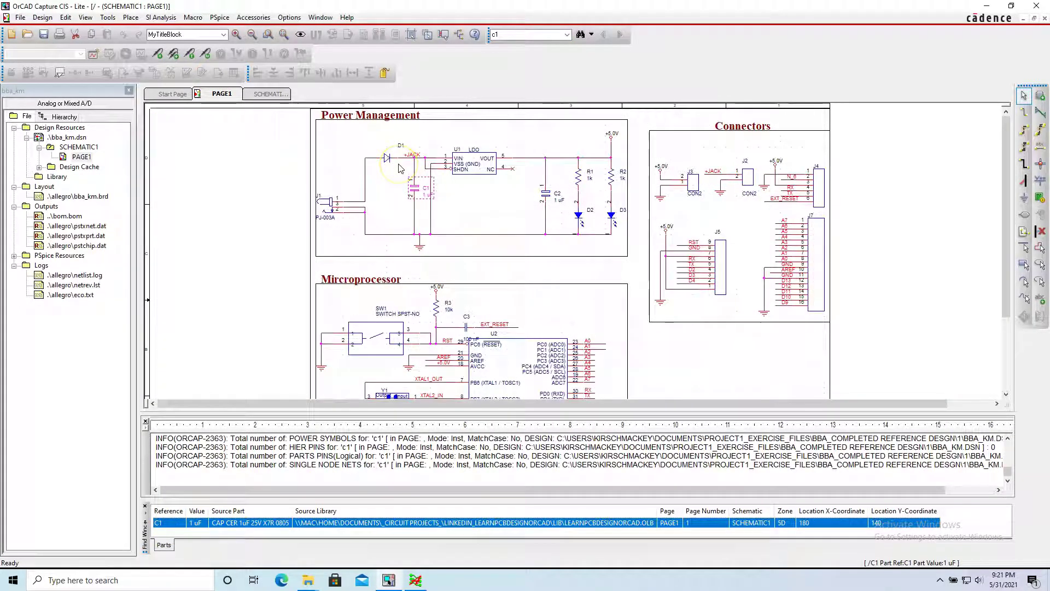
left_click(546, 194, "ctrl")
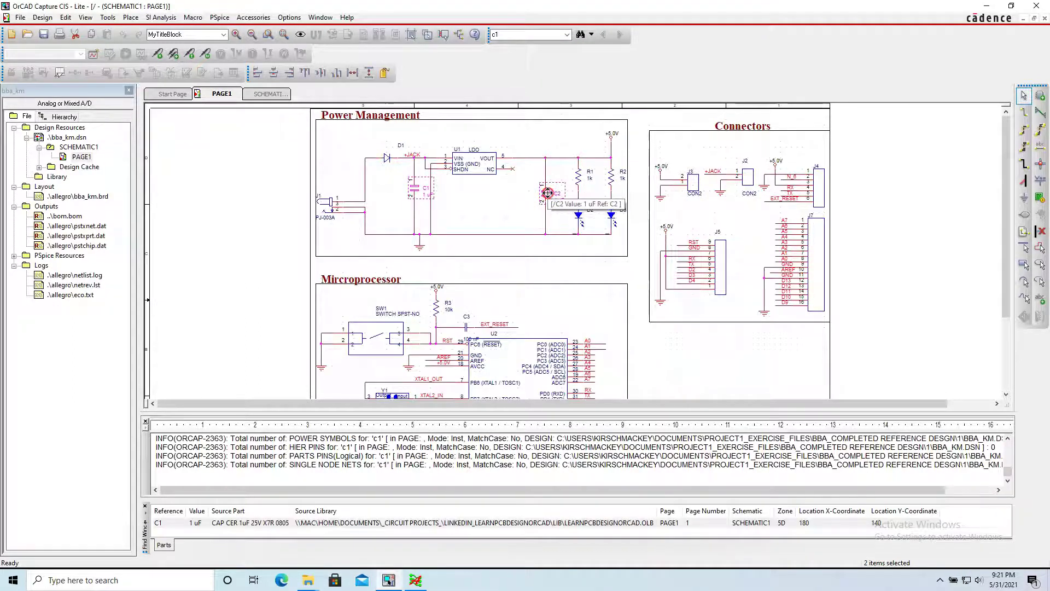
right_click(548, 194)
left_click(598, 229)
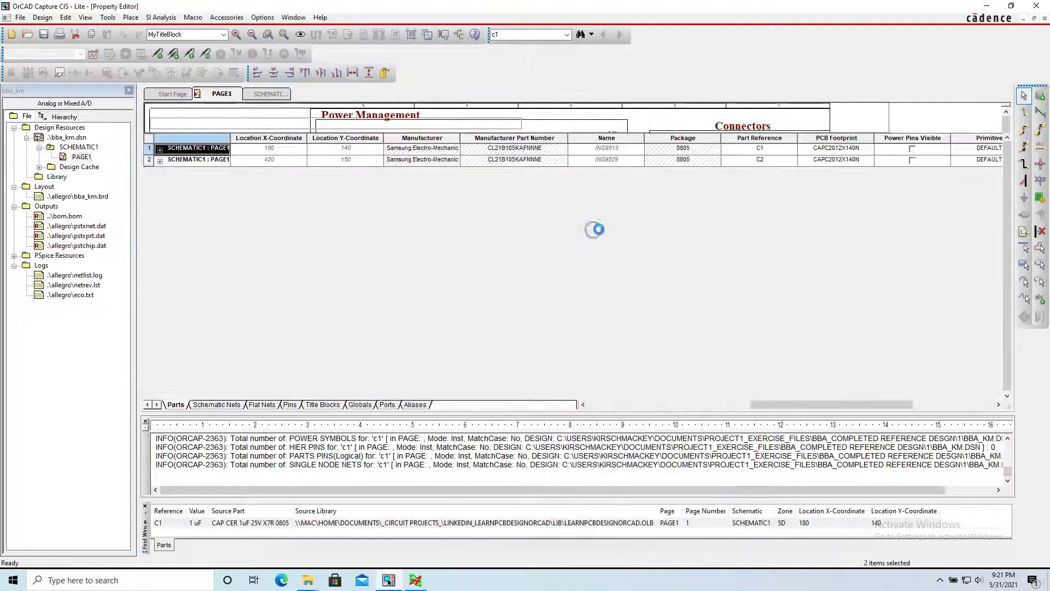
Set the PCB Footprint of both C1 and C2 to the copied name CAP_CL21B105KAFNNNE_SAM
left_click(869, 149)
type("CAP_CL21B105KAFNNNE")
left_click(534, 305)
left_click(854, 160)
type("CAP_CL21B105KAFNNNE")
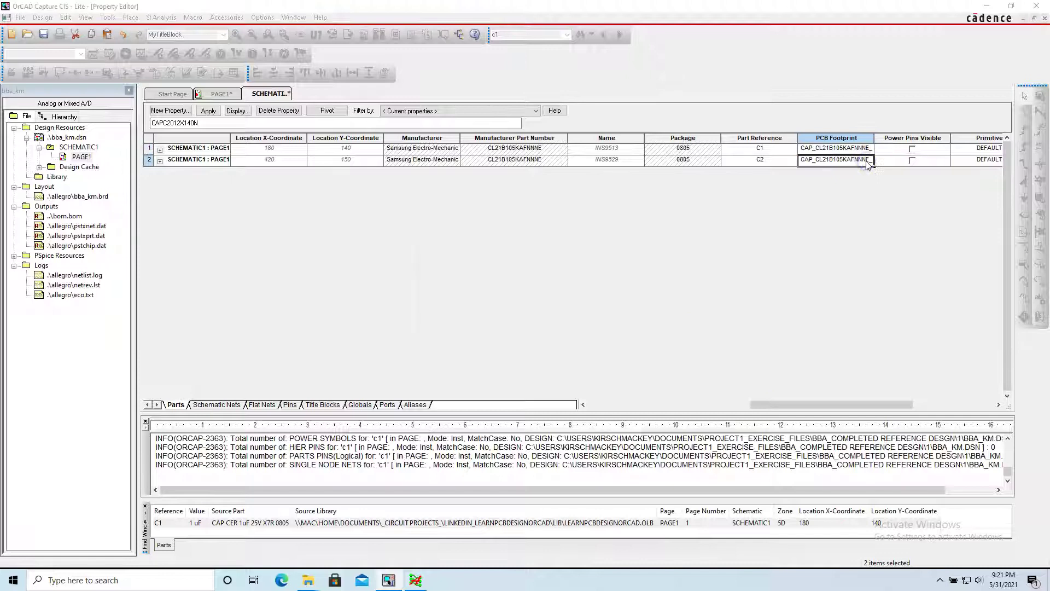
left_click(540, 305)
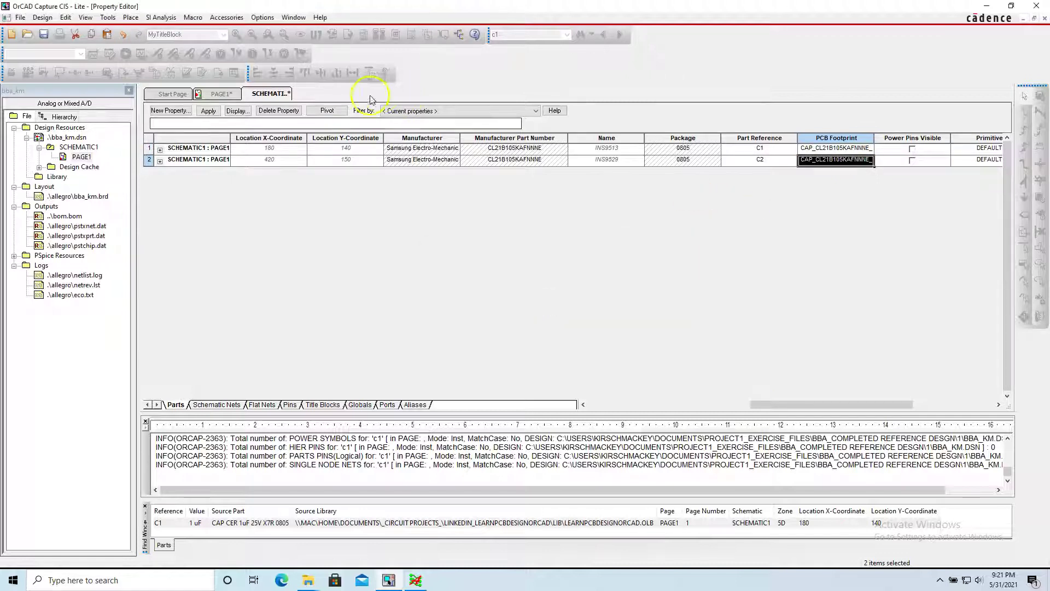
Save the changed capacitor properties and close the Property Editor
right_click(284, 94)
left_click(320, 147)
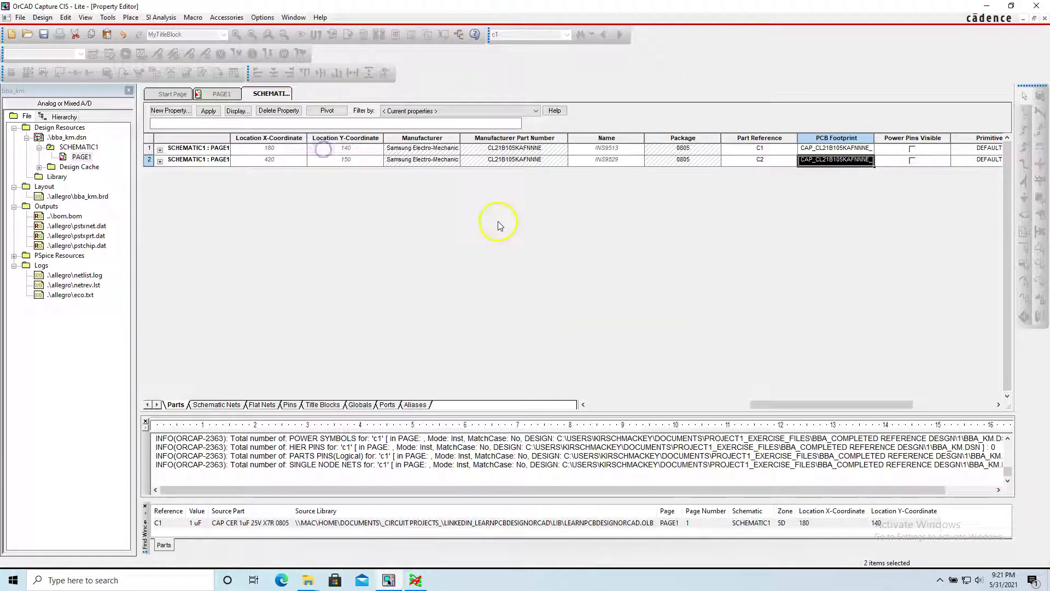
right_click(259, 95)
left_click(290, 156)
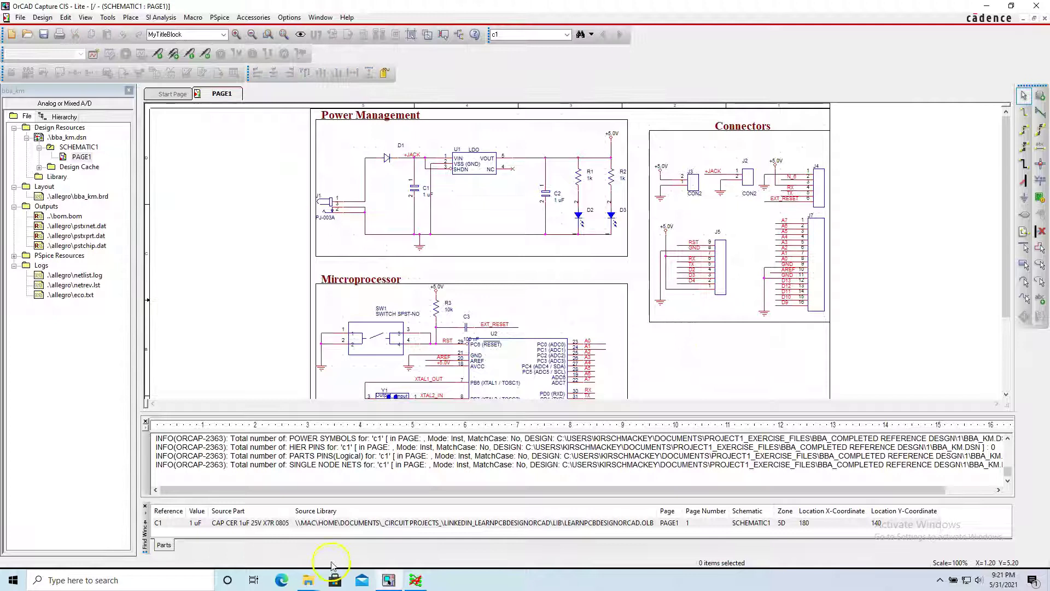
In File Explorer, bring up the pcb step folder, then the AllegroV16_6 folder, and select CAP_CL21B105KAFNNNE_SAM.dra there
left_click(308, 580)
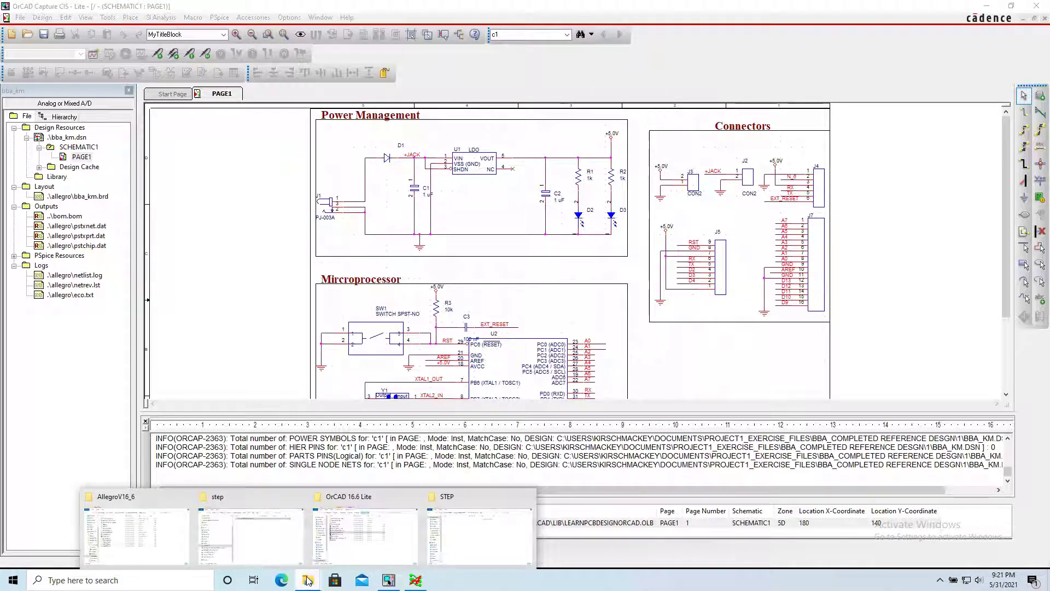
left_click(268, 542)
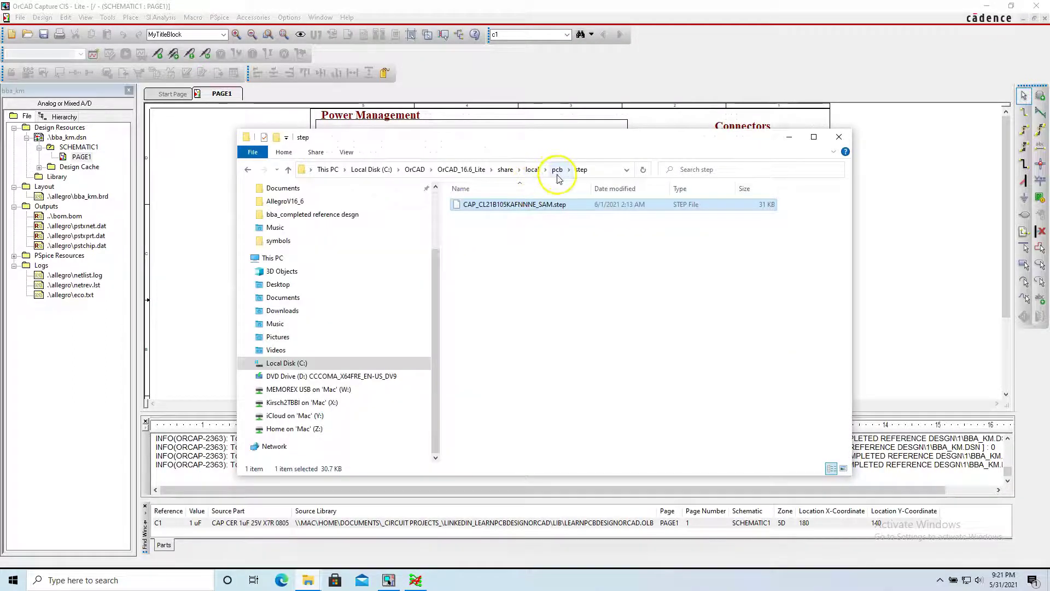
left_click(522, 279)
left_click(301, 581)
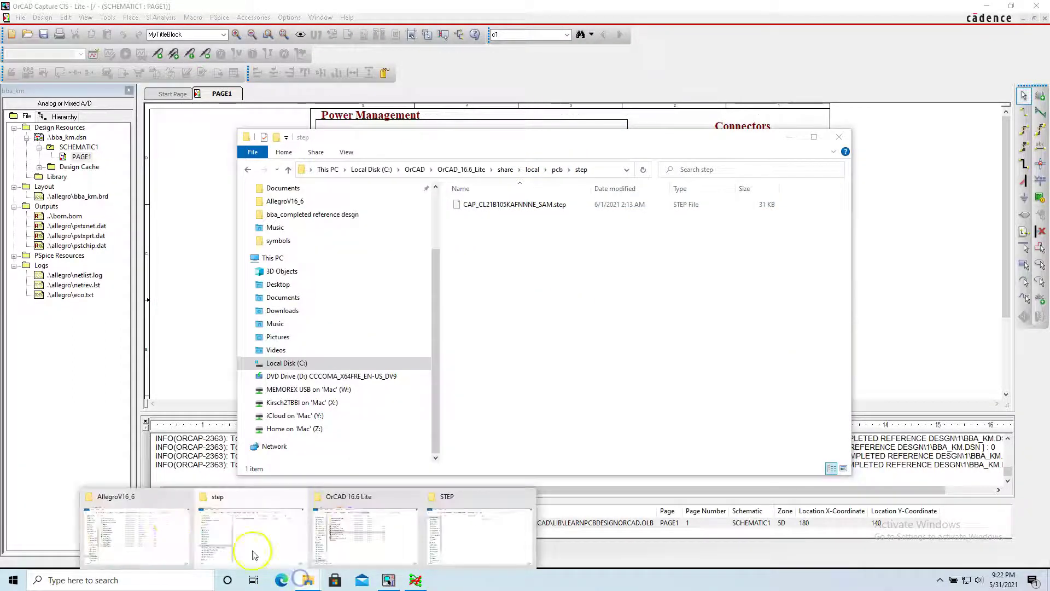
left_click(152, 522)
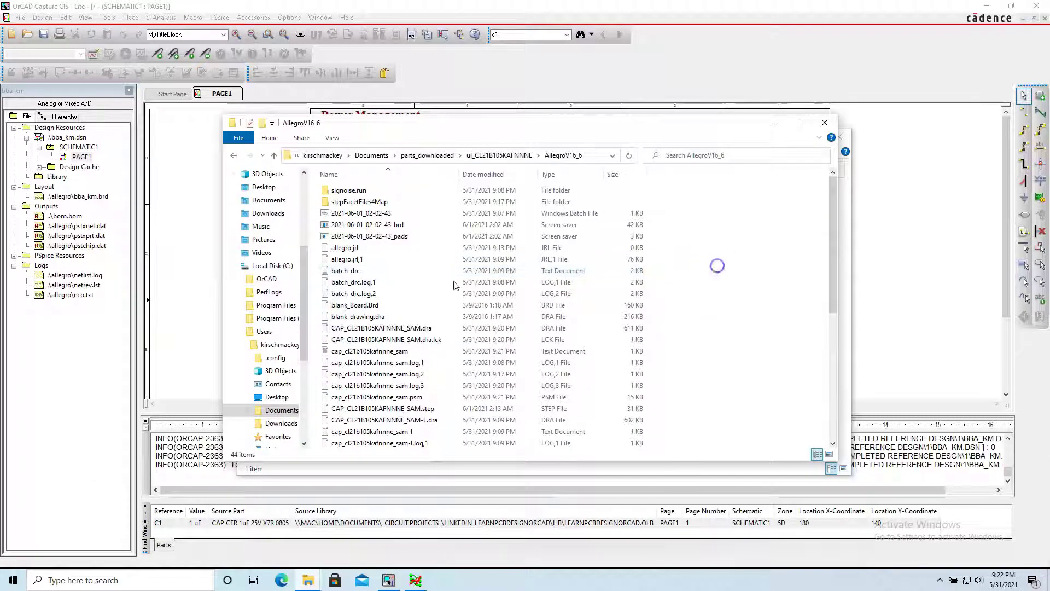
left_click(386, 329)
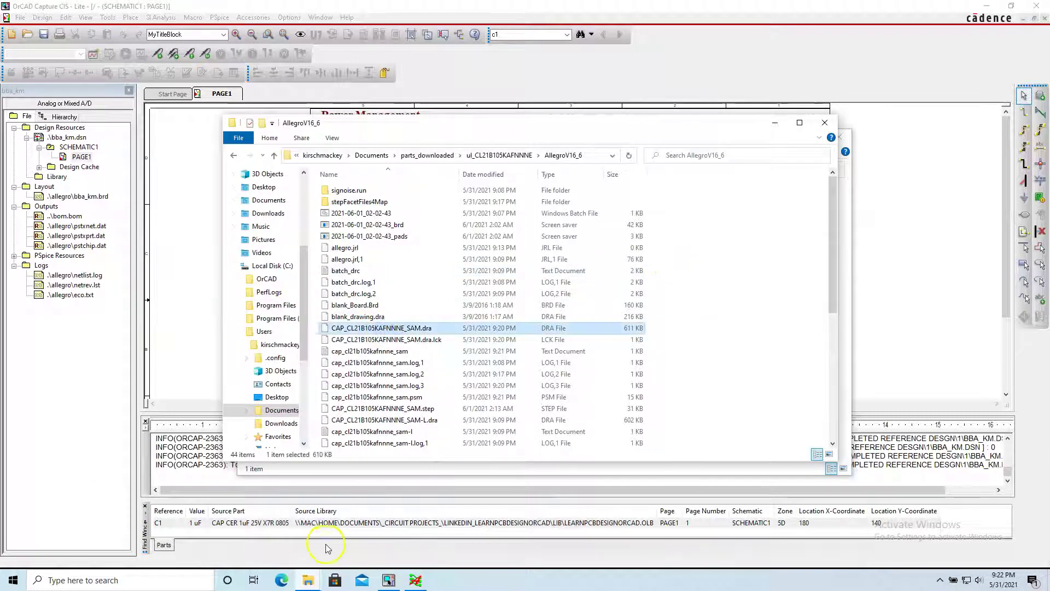
Close the Allegro package editor and sort the files in the AllegroV16_6 folder by type
left_click(412, 580)
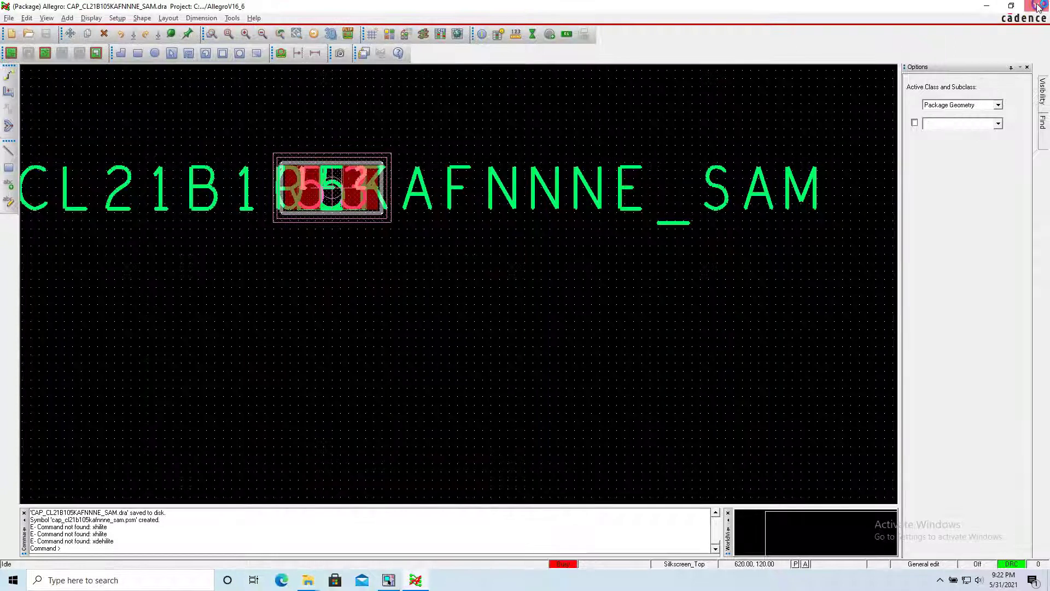
left_click(1034, 5)
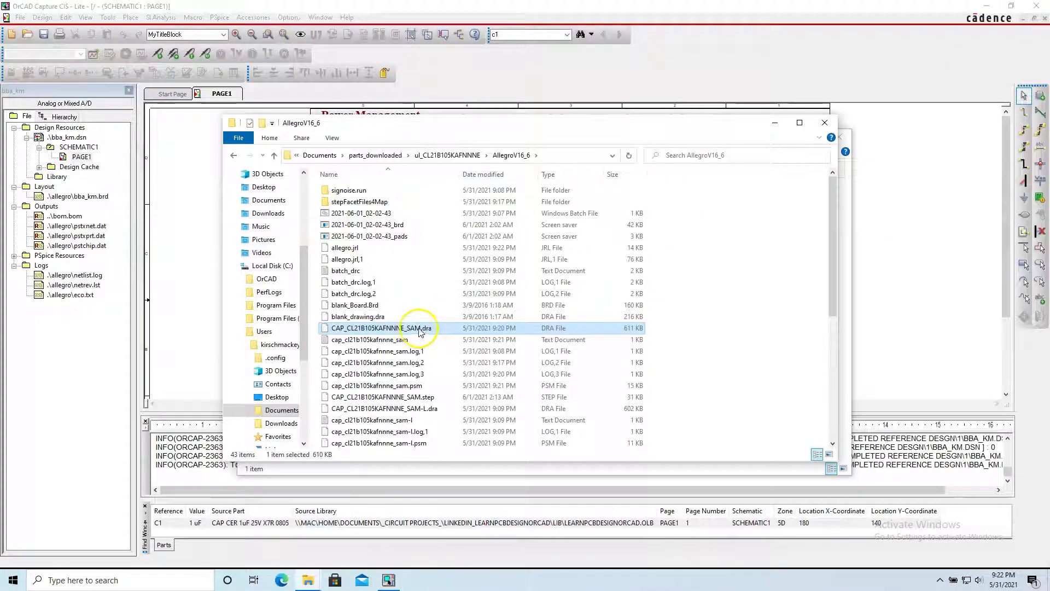
scroll(439, 365, "down", 1)
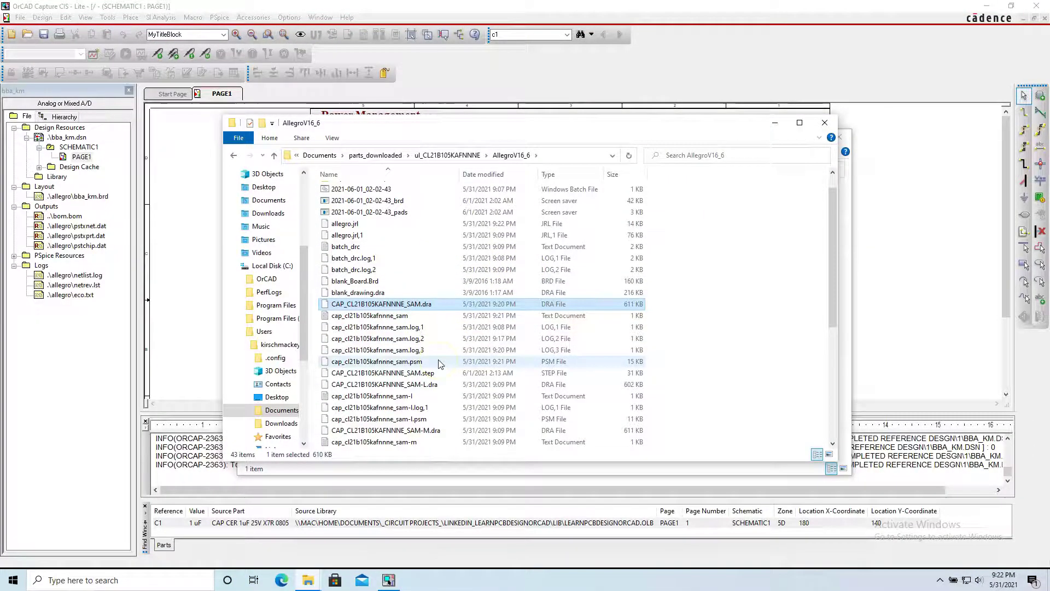
left_click(547, 174)
scroll(442, 271, "down", 3)
scroll(442, 271, "up", 1)
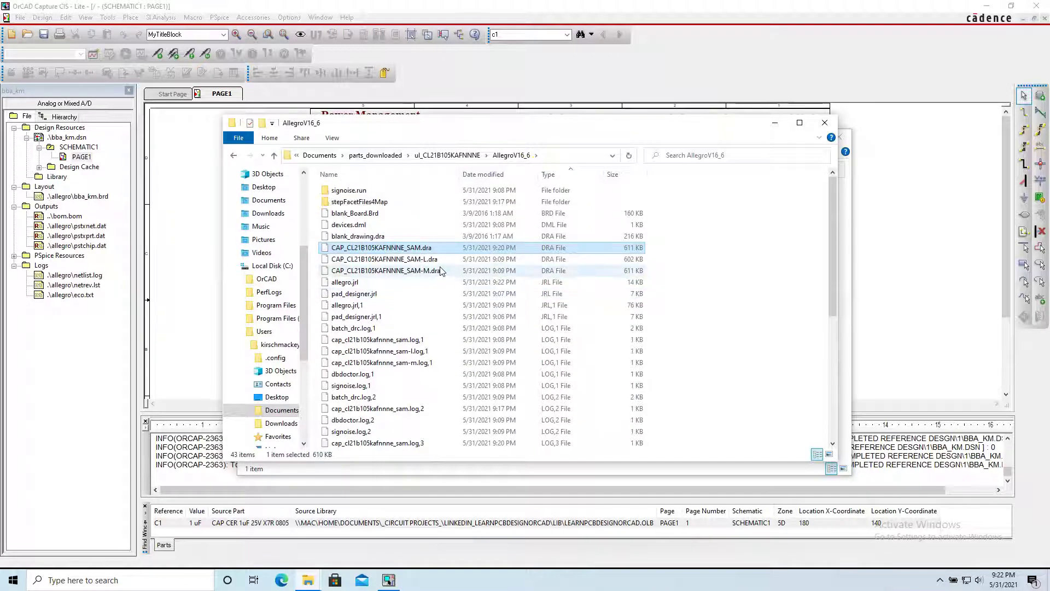
Add the capacitor's SAM-L and SAM-M .dra drawings and its three .psm symbol files to the selection
left_click(432, 258, "ctrl")
left_click(438, 270, "ctrl")
scroll(438, 295, "down", 5)
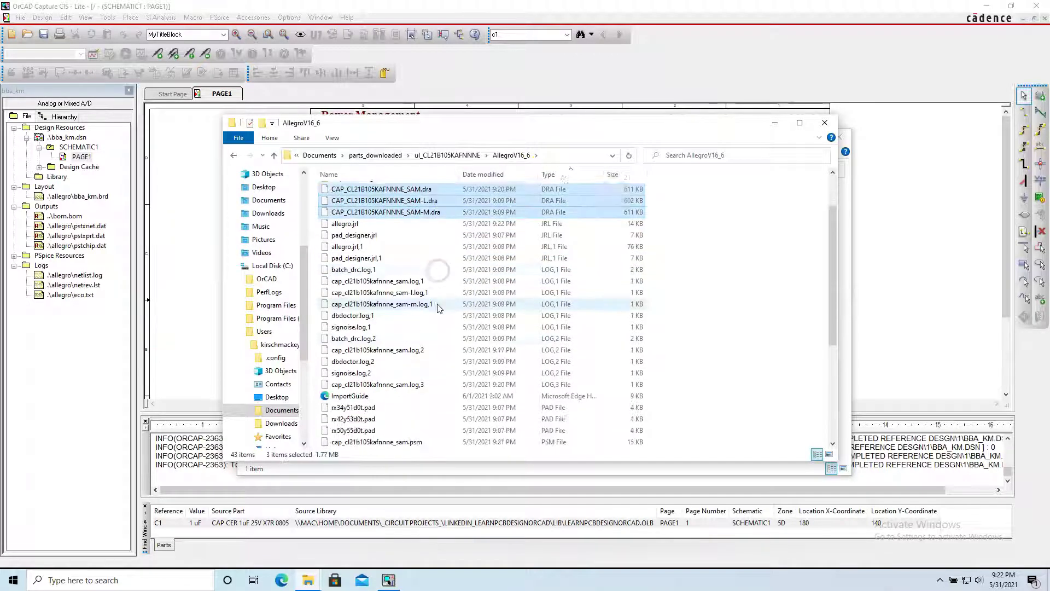
scroll(438, 308, "down", 2)
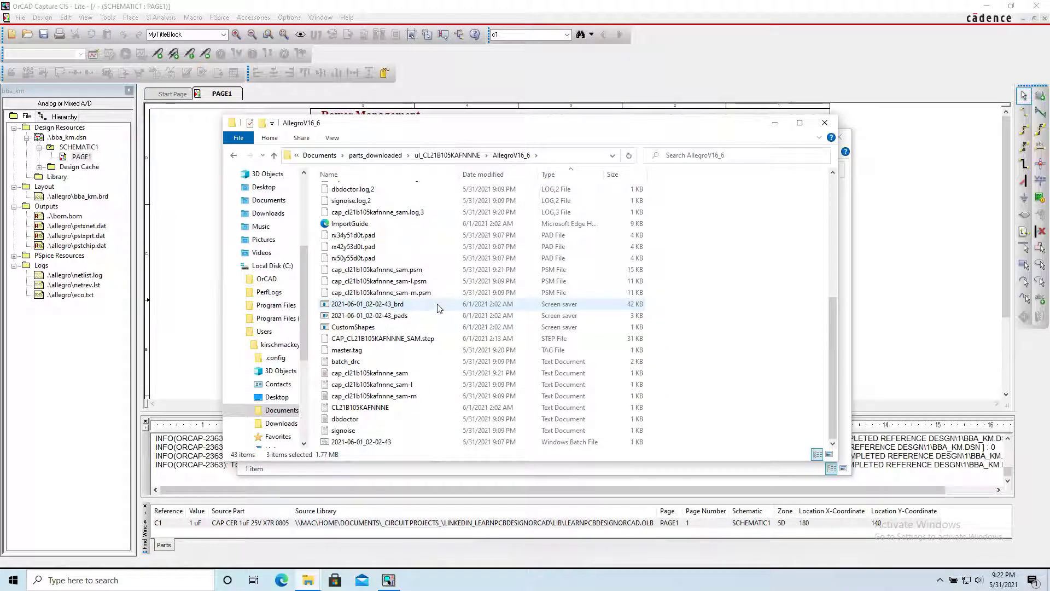
left_click(438, 270, "ctrl")
left_click(430, 280, "ctrl")
left_click(428, 292, "ctrl")
Add the three cap_cl21b105kafnnne text documents (sam, sam-l, sam-m) and the CL21B105KAFNNNE text document to the selection, leaving out the STEP file
left_click(427, 339, "ctrl")
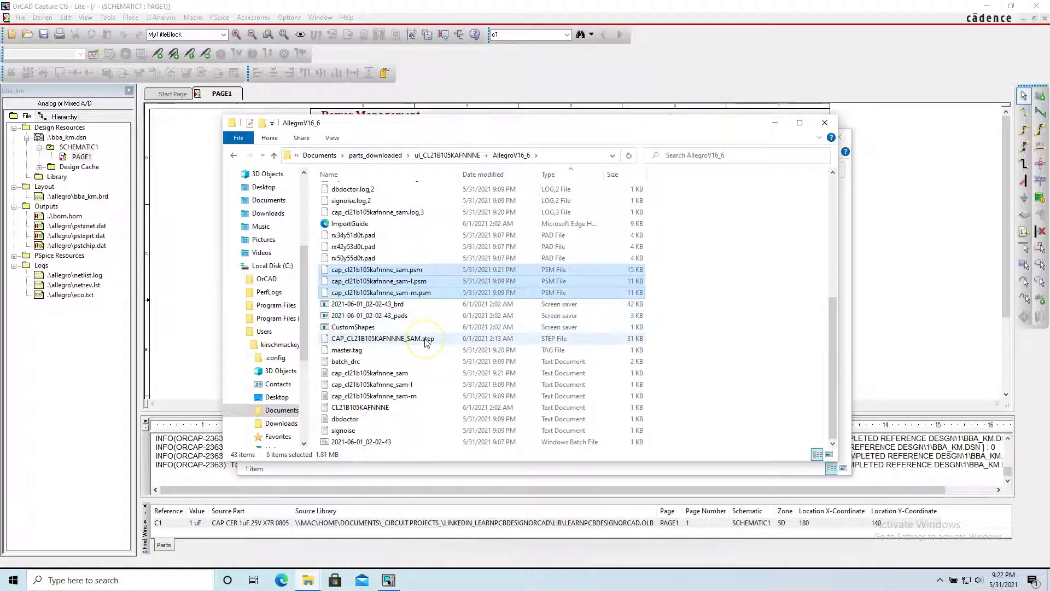
left_click(430, 339, "ctrl")
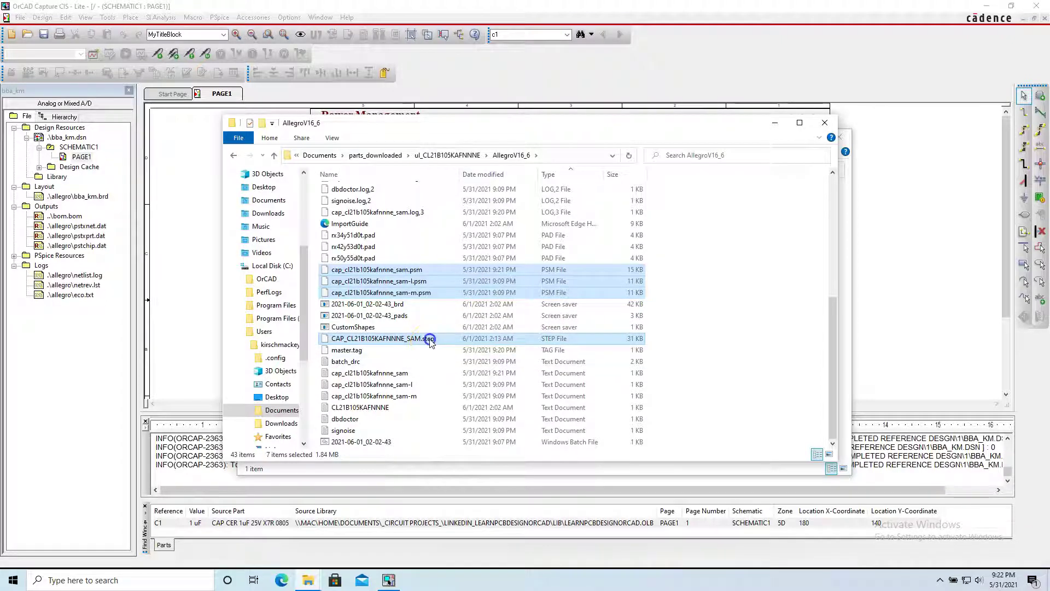
left_click(417, 384, "ctrl")
left_click(421, 395, "ctrl")
left_click(412, 407, "ctrl")
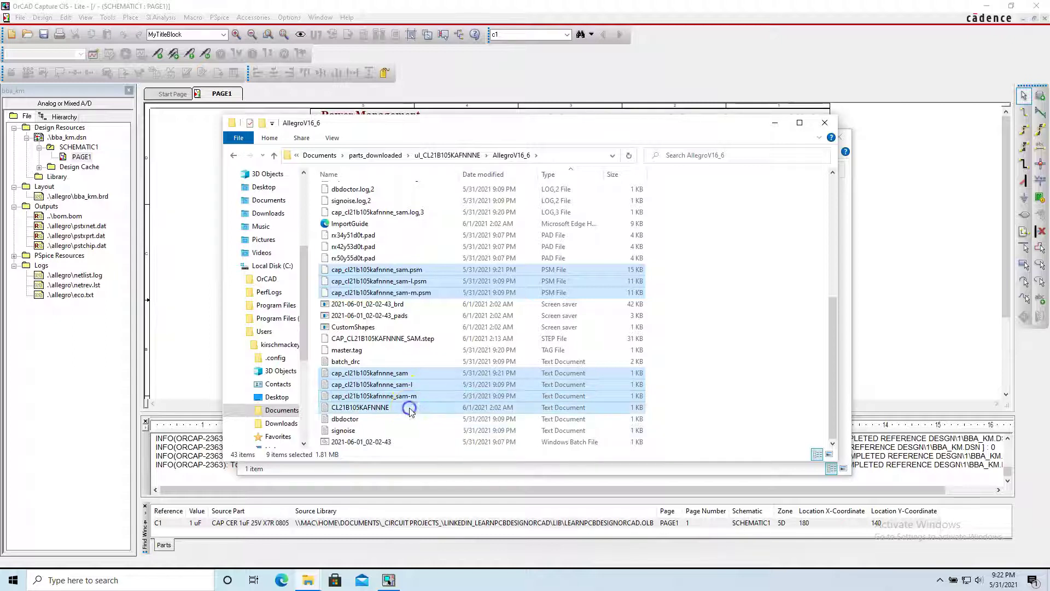
left_click(412, 407, "ctrl")
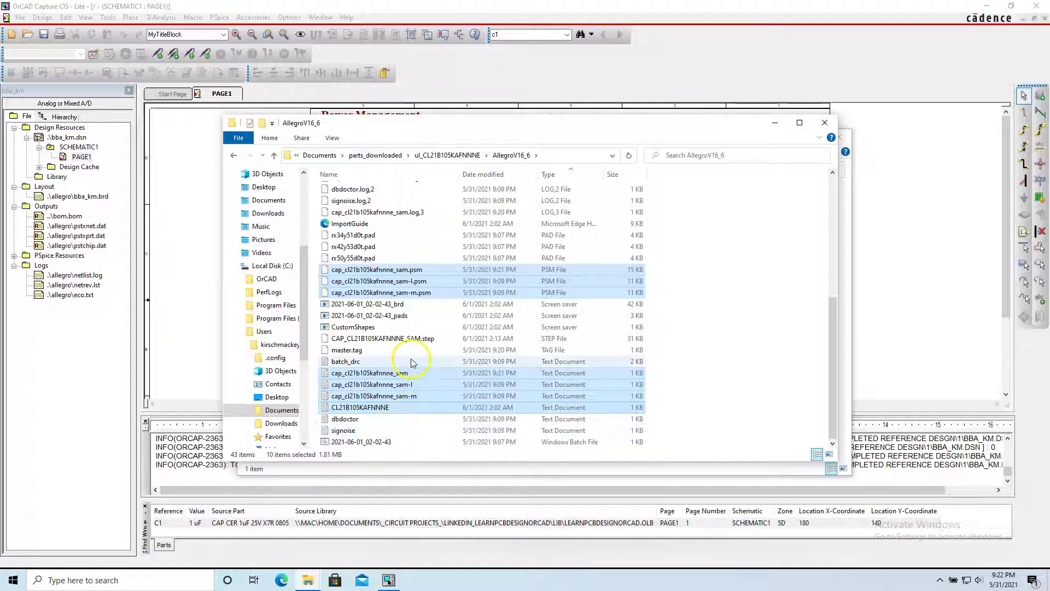
Add the three .pad files plus allegro.jrl and pad_designer.jrl to the selection
scroll(412, 364, "up", 3)
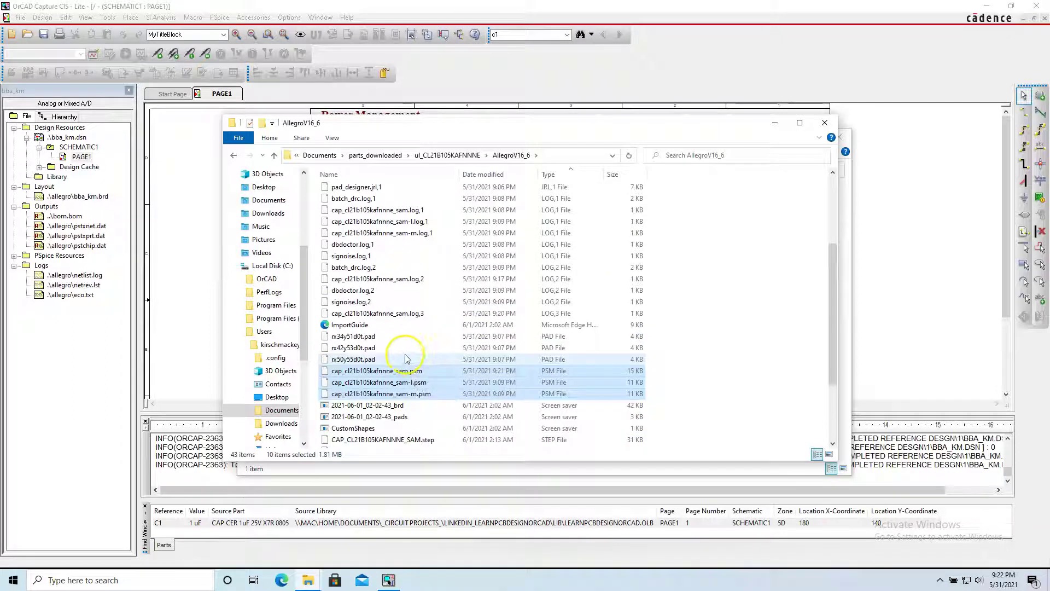
scroll(416, 350, "up", 4)
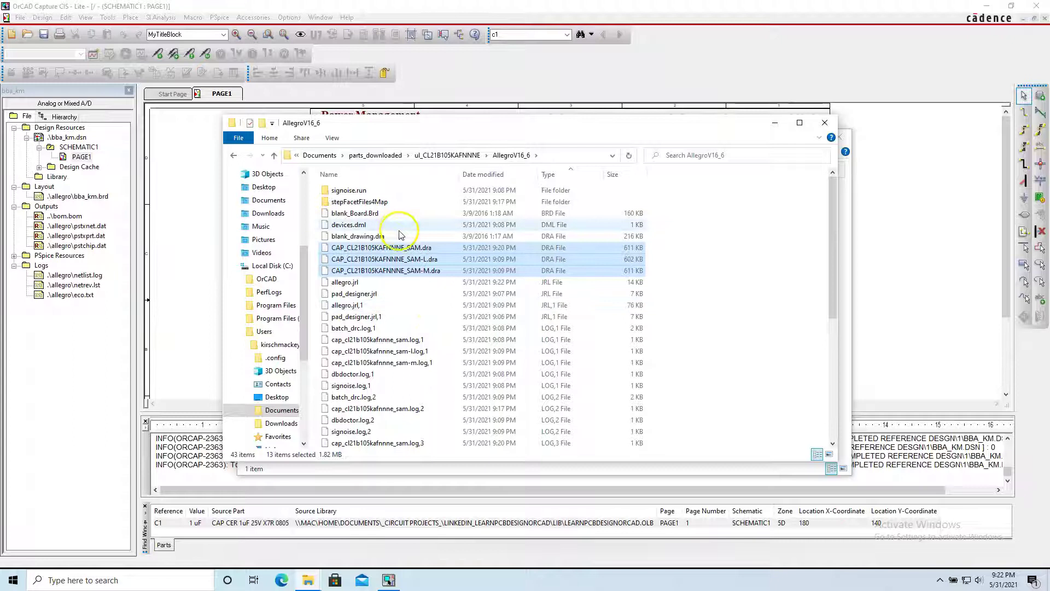
left_click(398, 282, "ctrl")
left_click(399, 293, "ctrl")
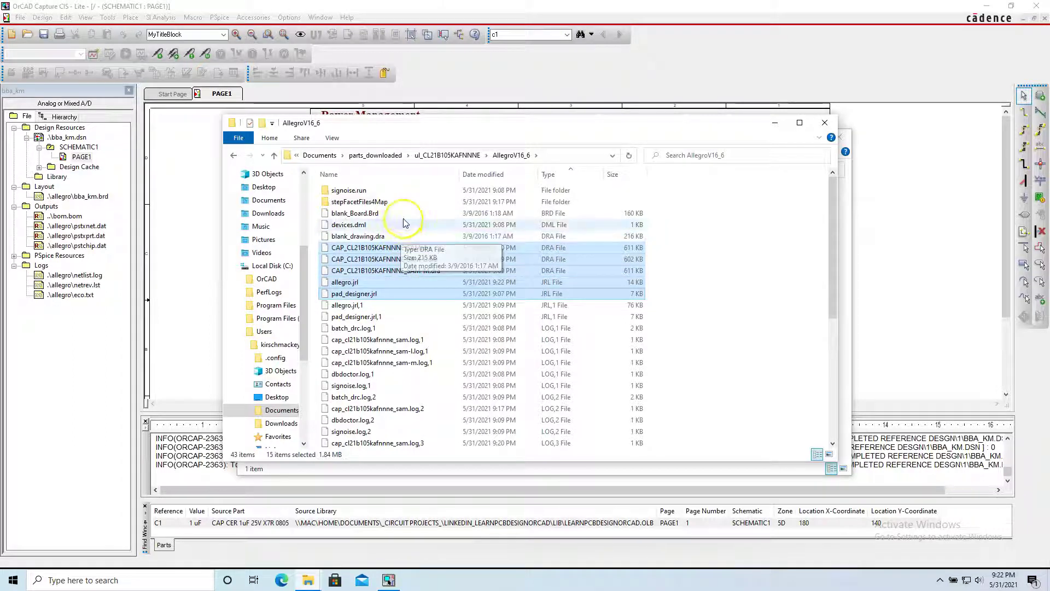
Add master.tag and the stepFacetFiles4Map folder to the selection, and copy all selected items
scroll(416, 252, "down", 3)
scroll(432, 271, "down", 1)
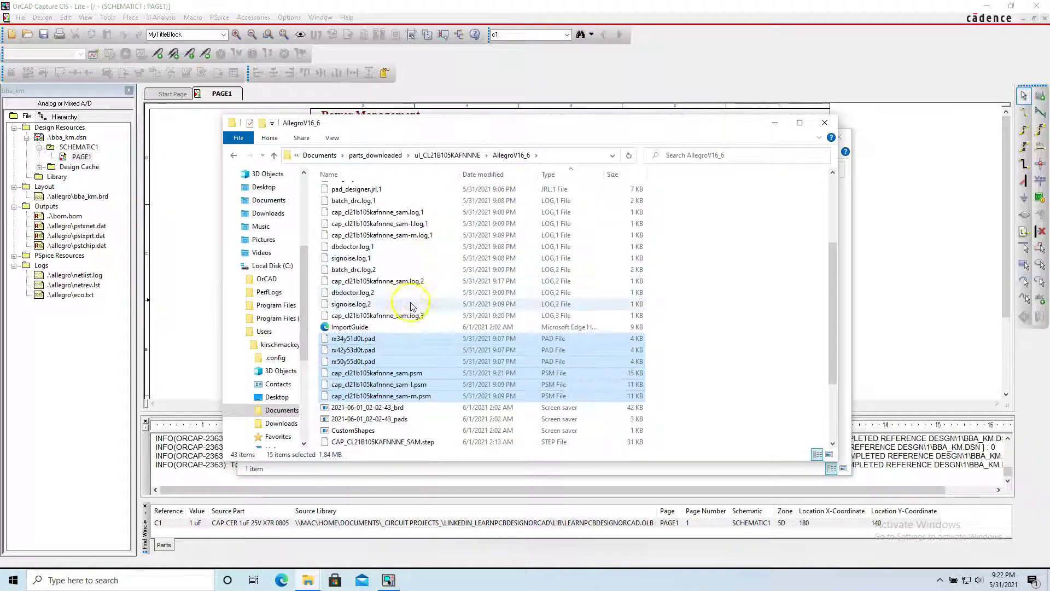
scroll(419, 306, "down", 3)
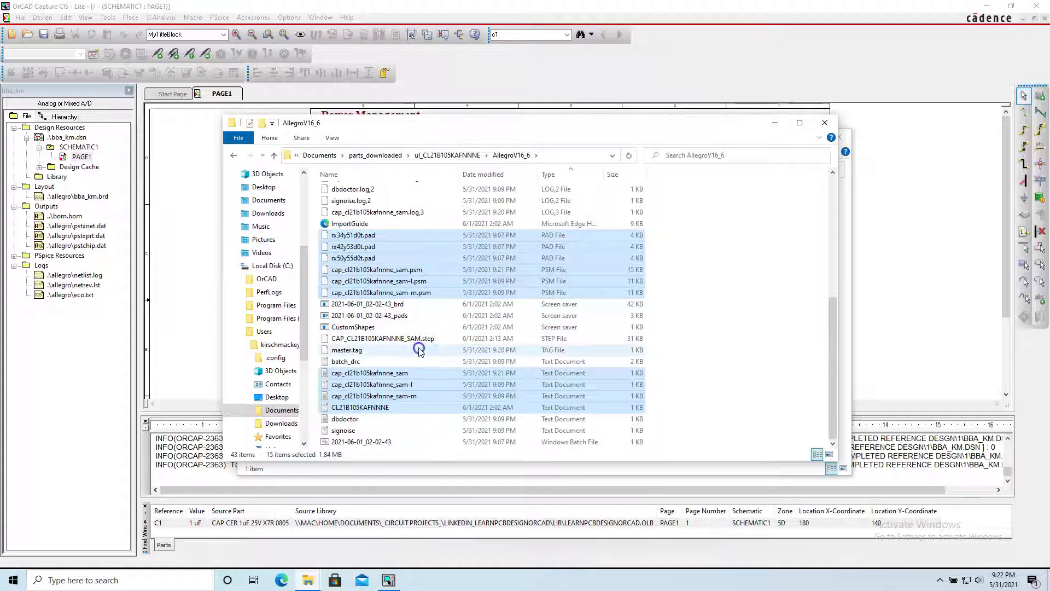
left_click(419, 350, "ctrl")
scroll(418, 328, "up", 7)
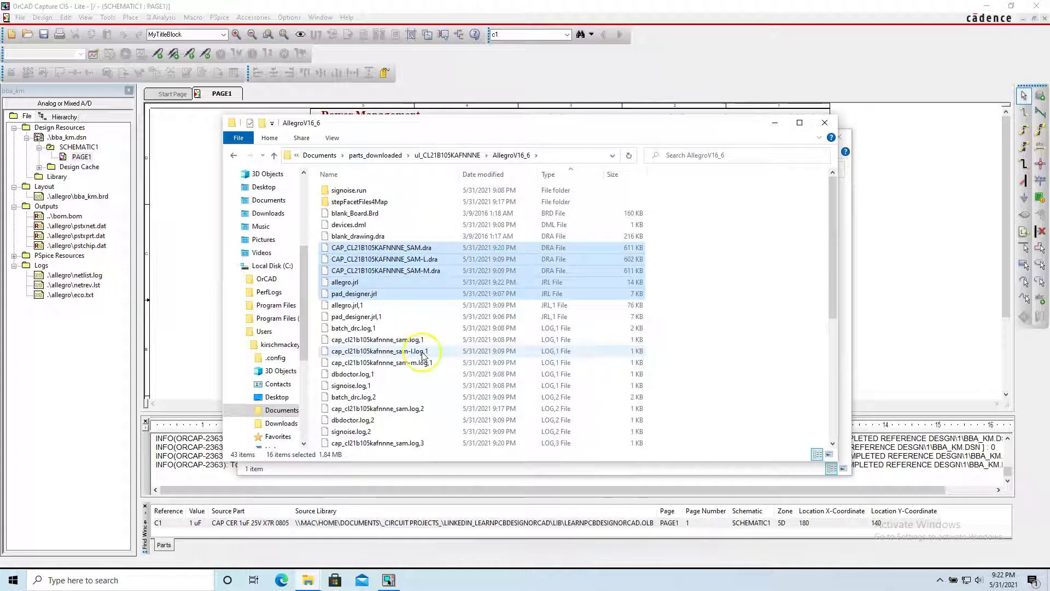
left_click(406, 205, "ctrl")
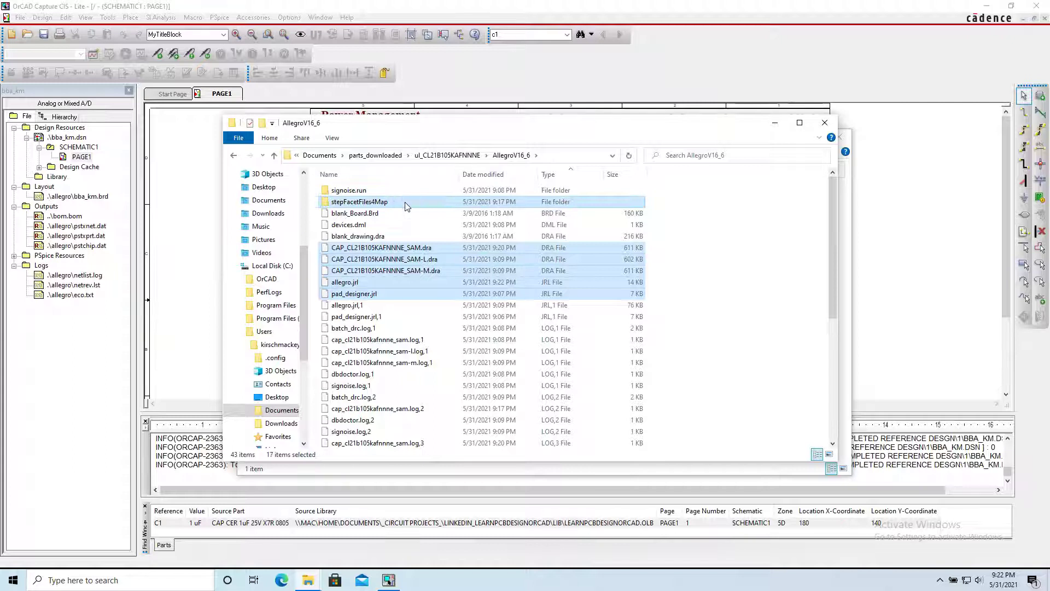
right_click(406, 206)
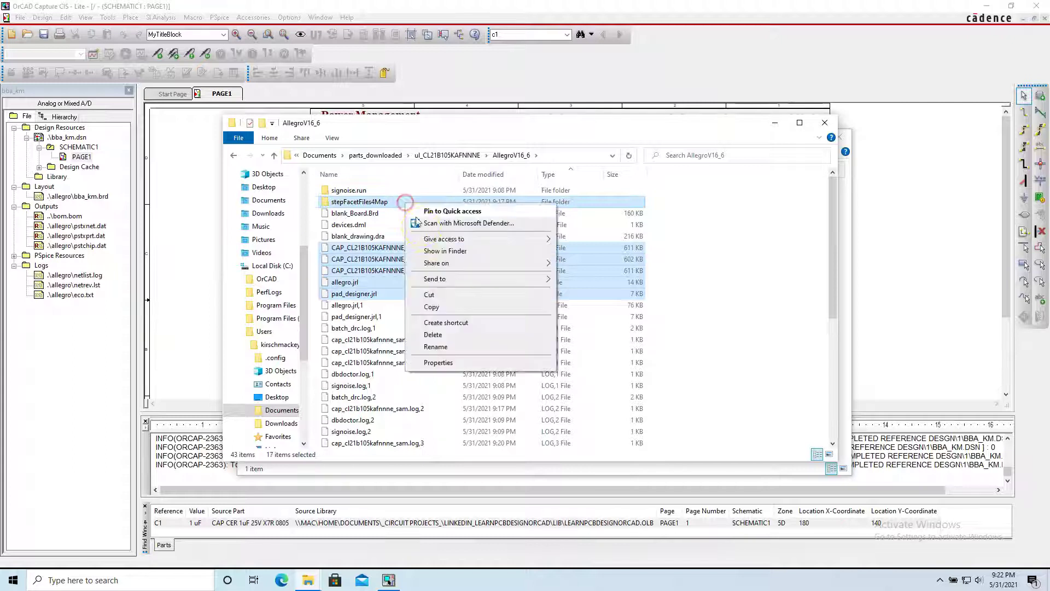
left_click(432, 307)
Widen the File Explorer window and its folder tree so that longer folder names can be read
scroll(268, 372, "down", 1)
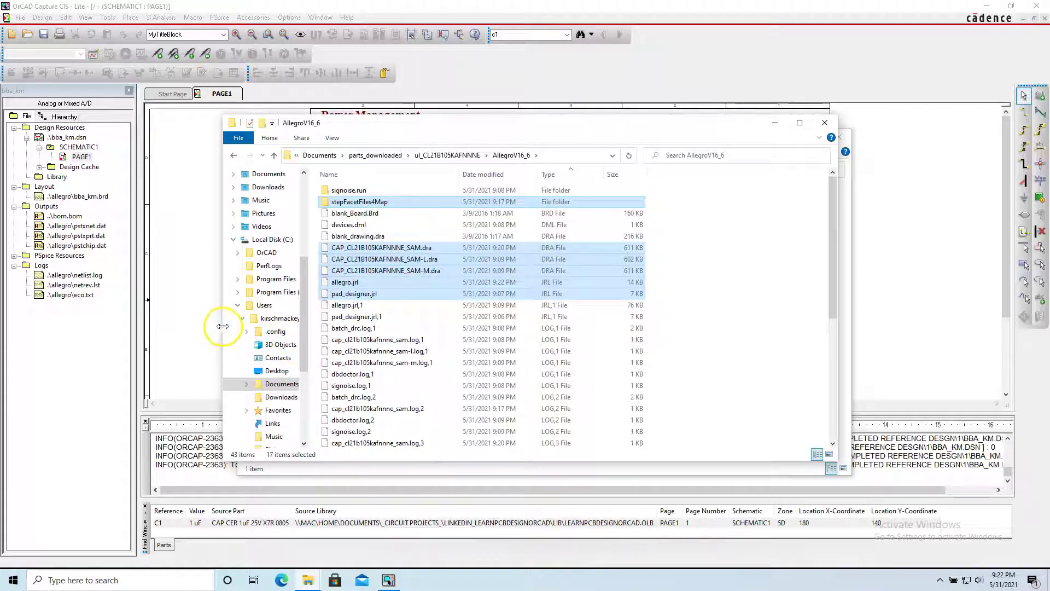
left_click_drag(223, 329, 152, 321)
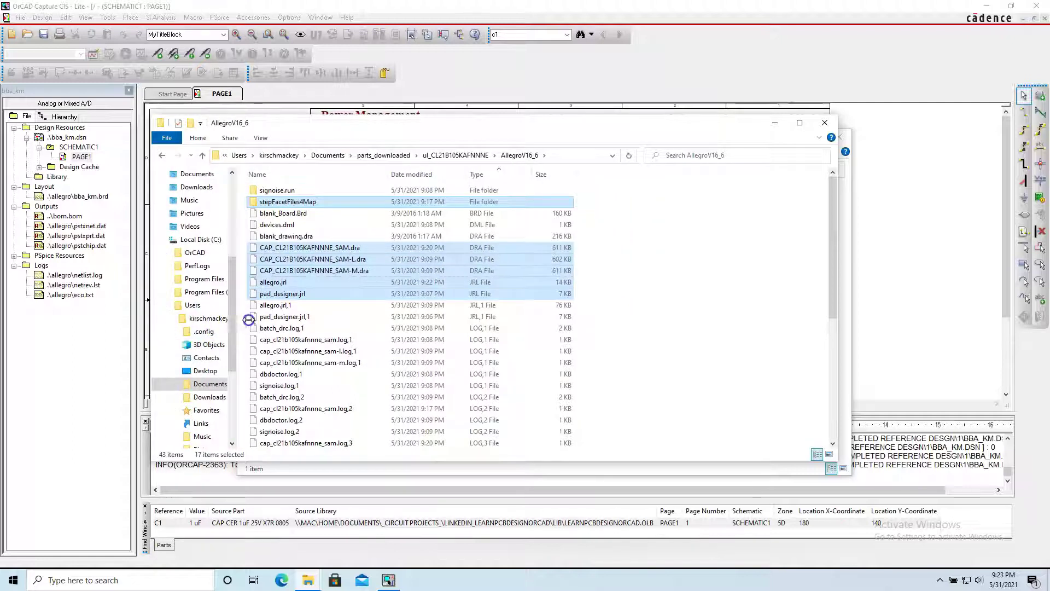
left_click_drag(249, 320, 388, 323)
Open the folder C:\OrCAD\OrCAD_16.6_Lite\share\pcb\pcb_lib\symbols
scroll(293, 335, "down", 4)
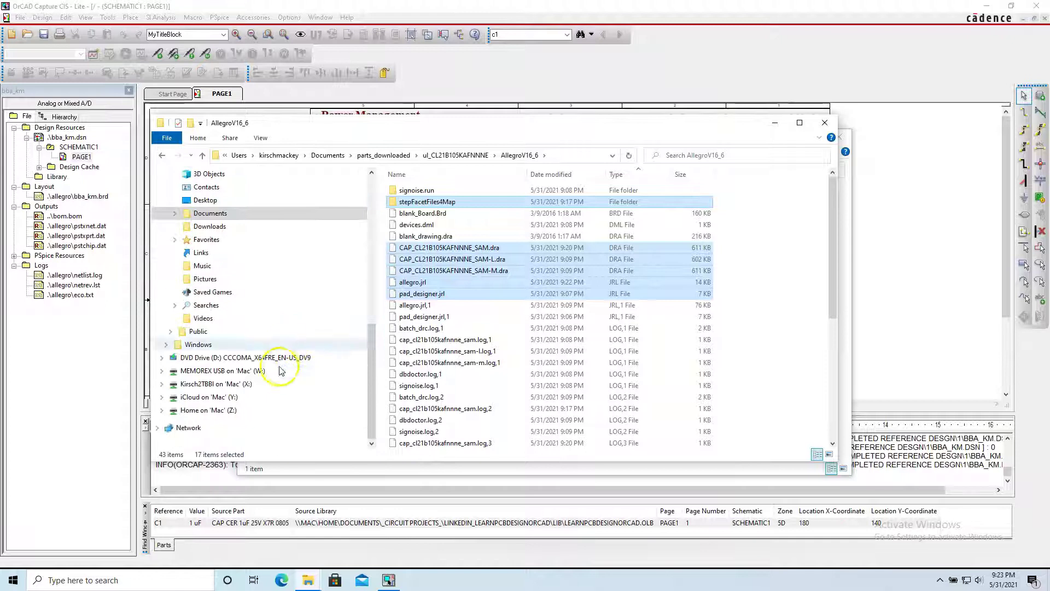
scroll(283, 356, "up", 2)
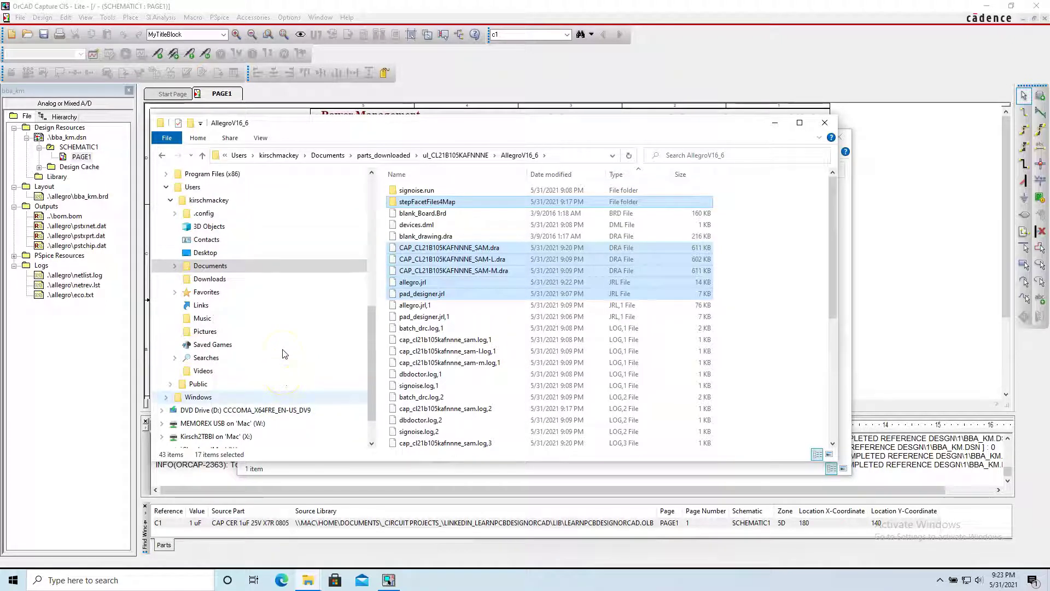
scroll(277, 345, "up", 3)
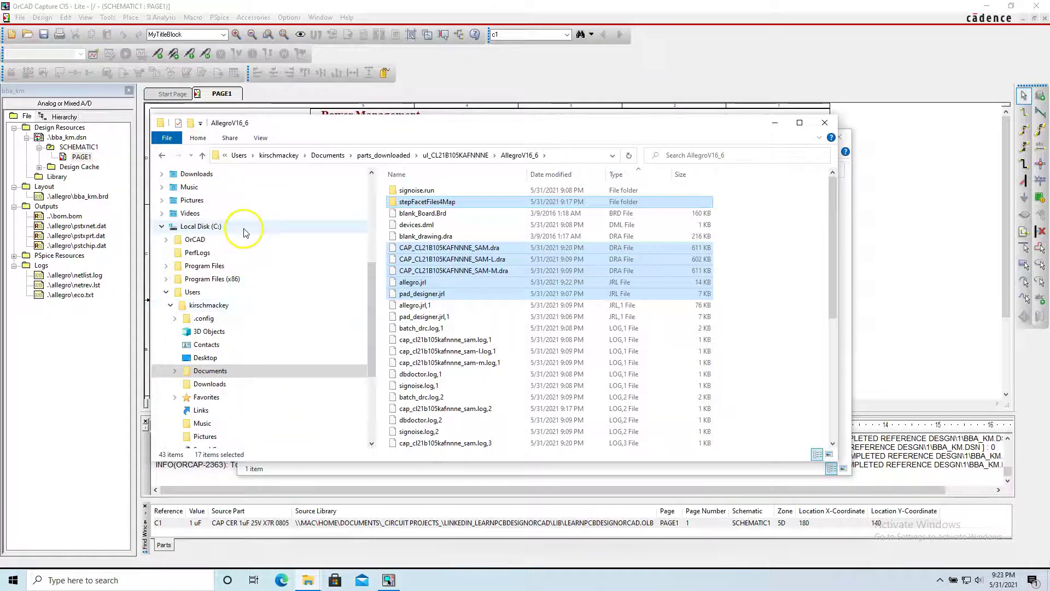
left_click(244, 230)
double_click(476, 195)
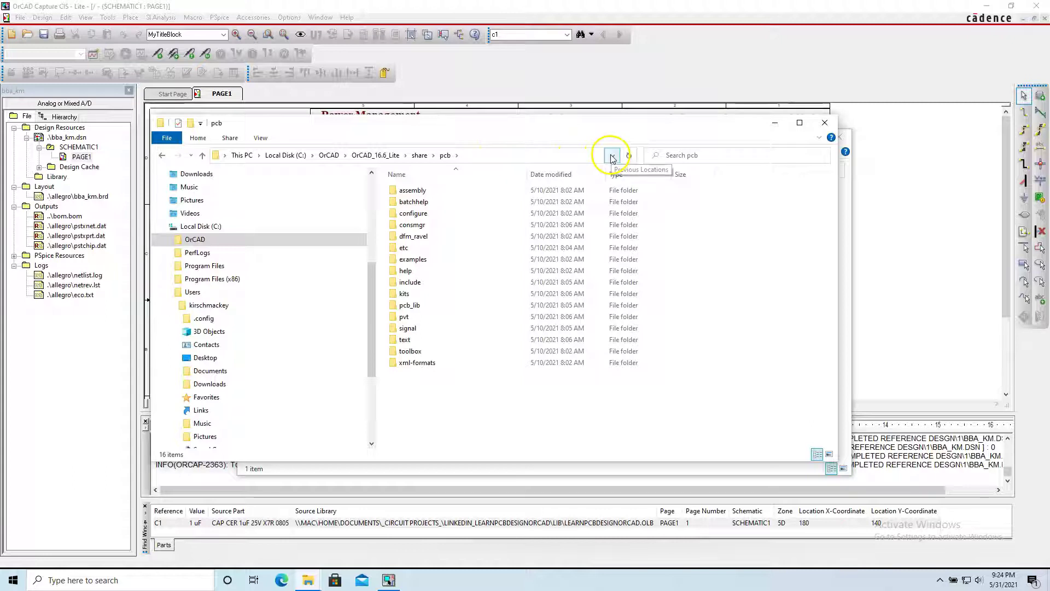
left_click(555, 156)
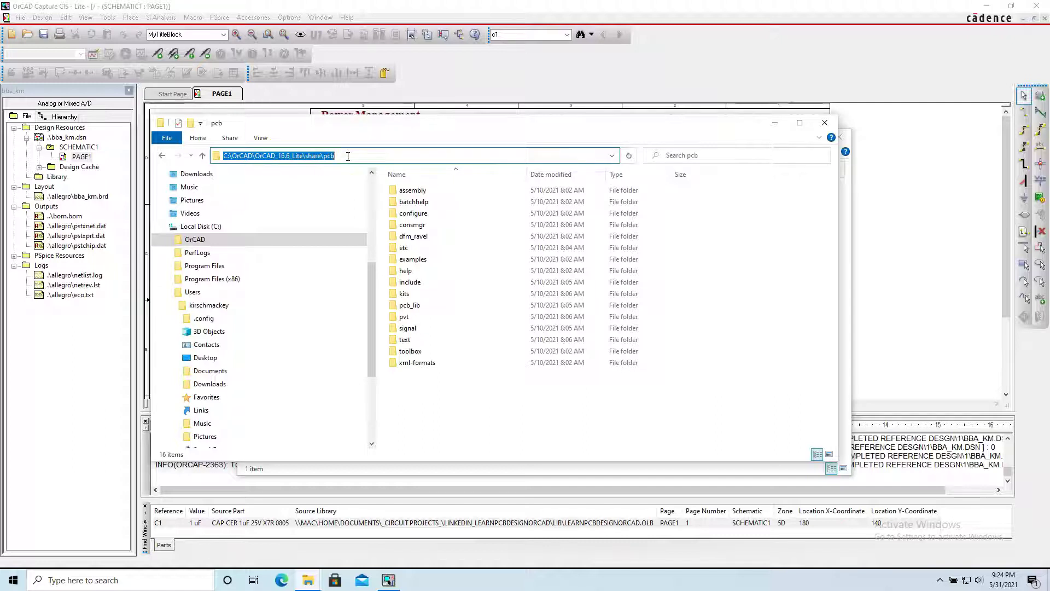
left_click(457, 433)
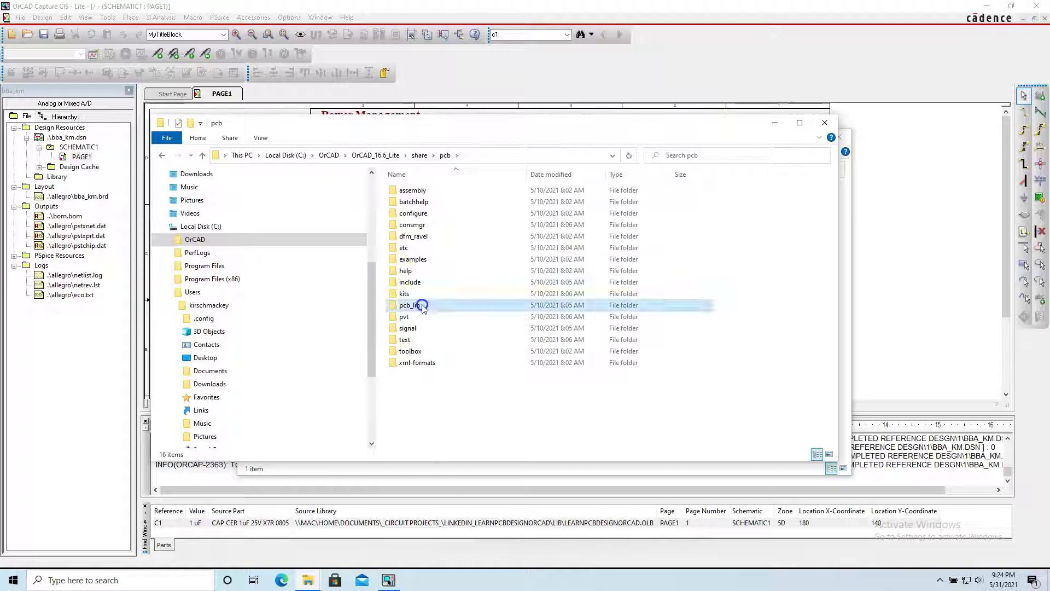
double_click(421, 305)
double_click(441, 202)
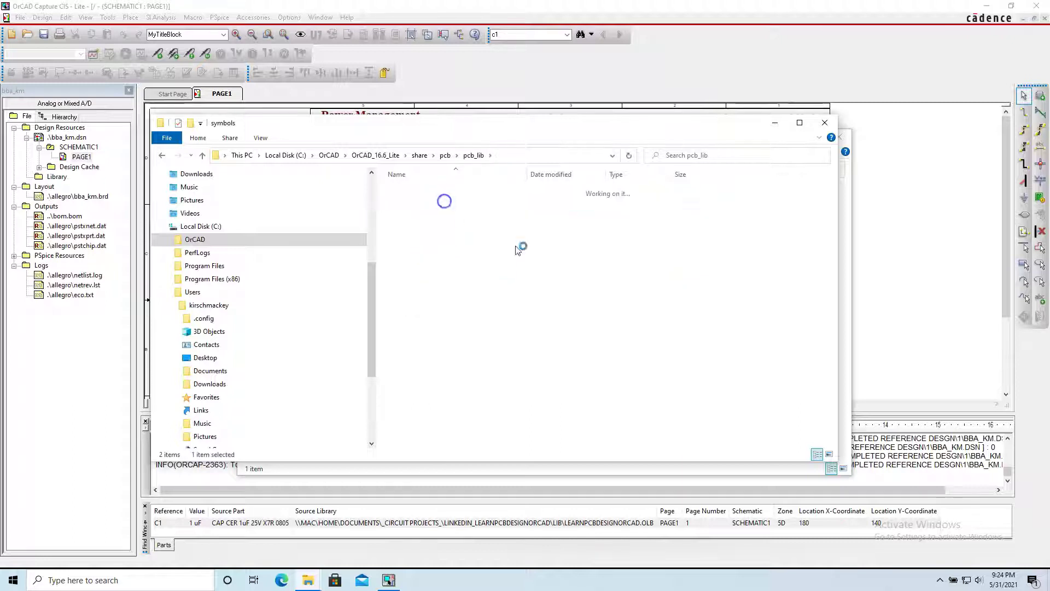
Paste the copied capacitor library files into the symbols folder, replacing the files of the same name
right_click(783, 316)
left_click(809, 387)
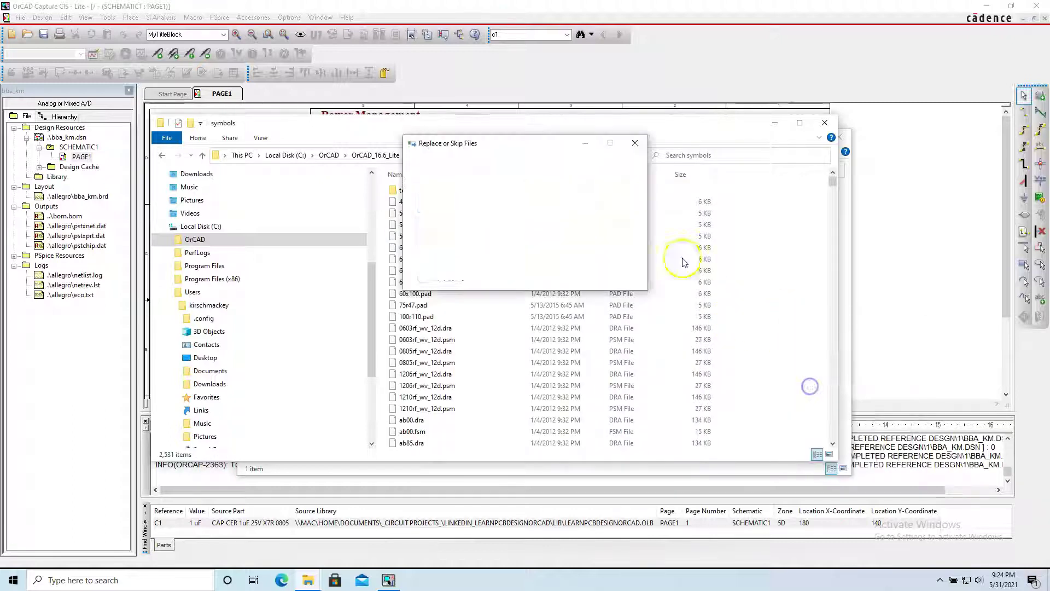
left_click(512, 203)
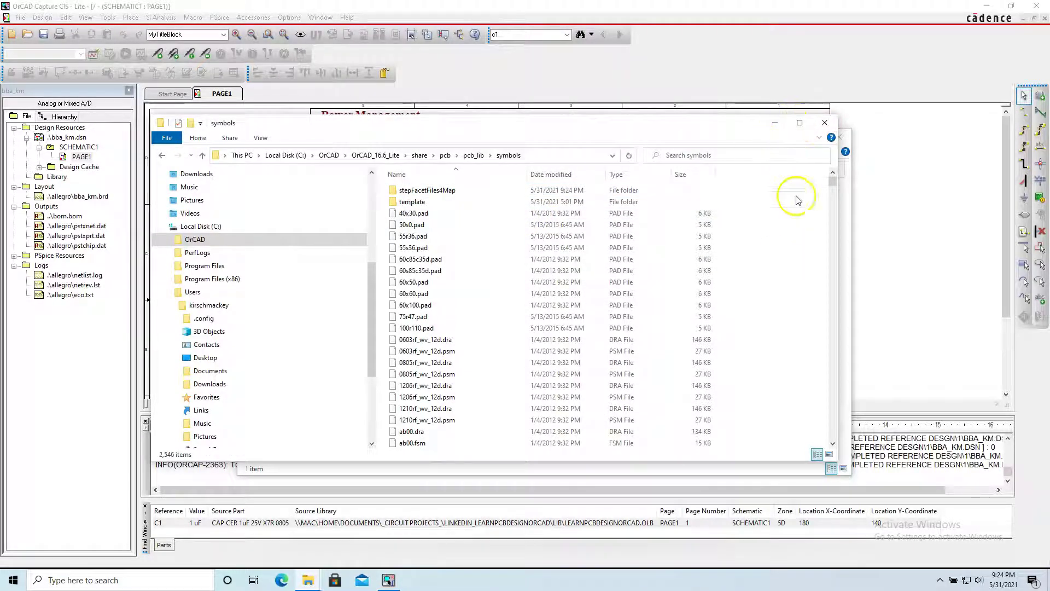
Check the step folder with the capacitor's STEP file, and return to the schematic in OrCAD Capture
left_click(847, 211)
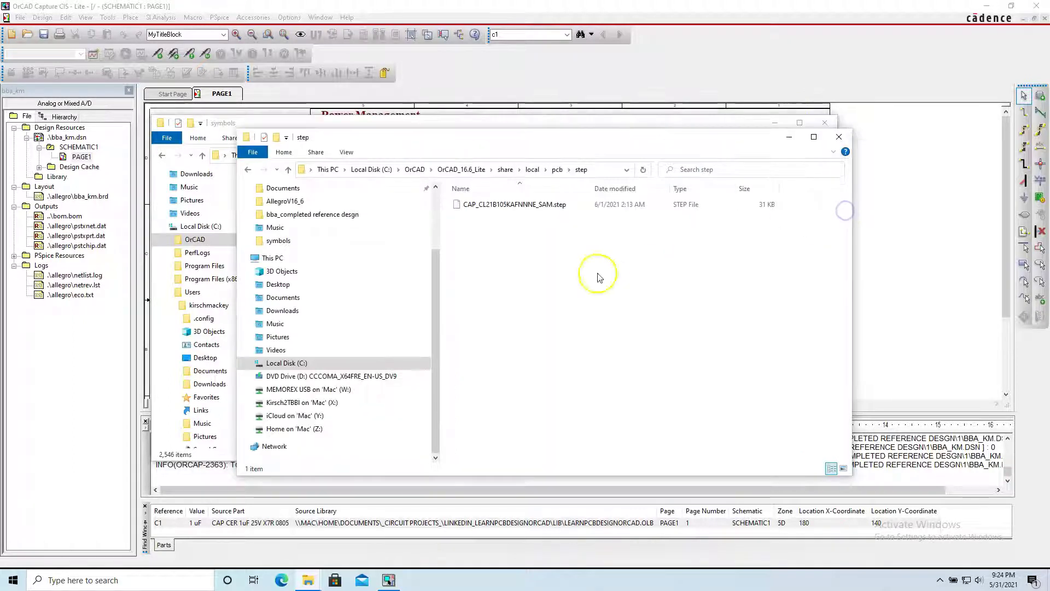
left_click(714, 83)
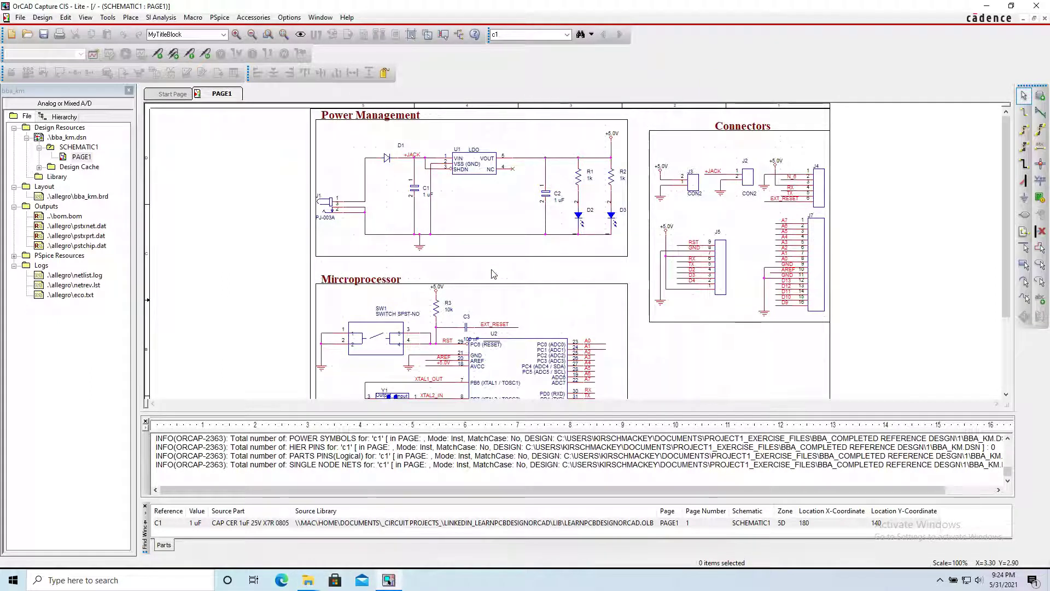
Switch to the BOM workbook in Excel and copy the Digi-Key part number 1276-6557-1-ND of C3 and C4
left_click(660, 350)
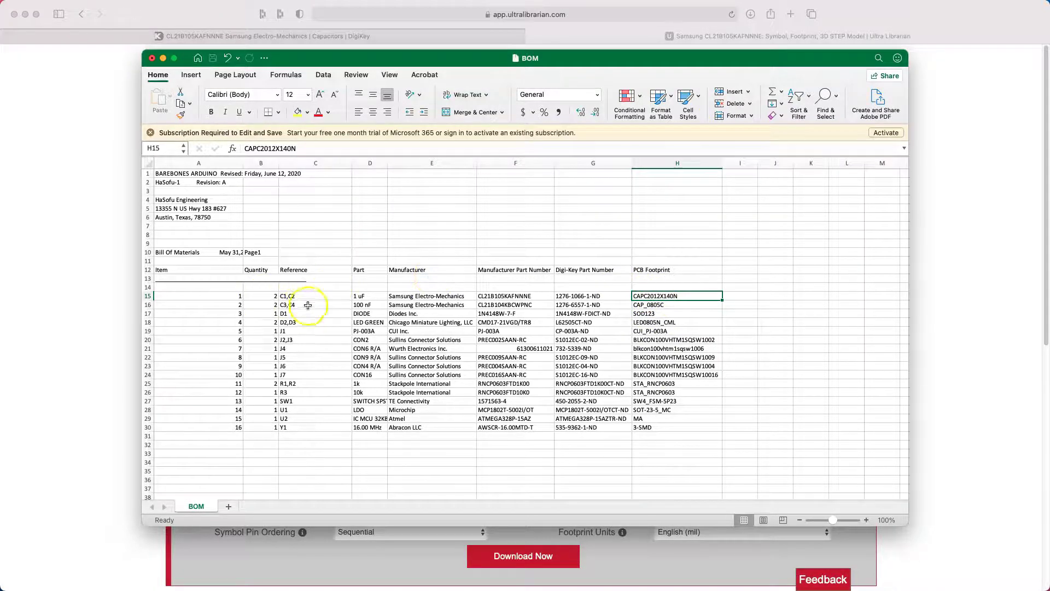
left_click(604, 306)
key("cmd+c")
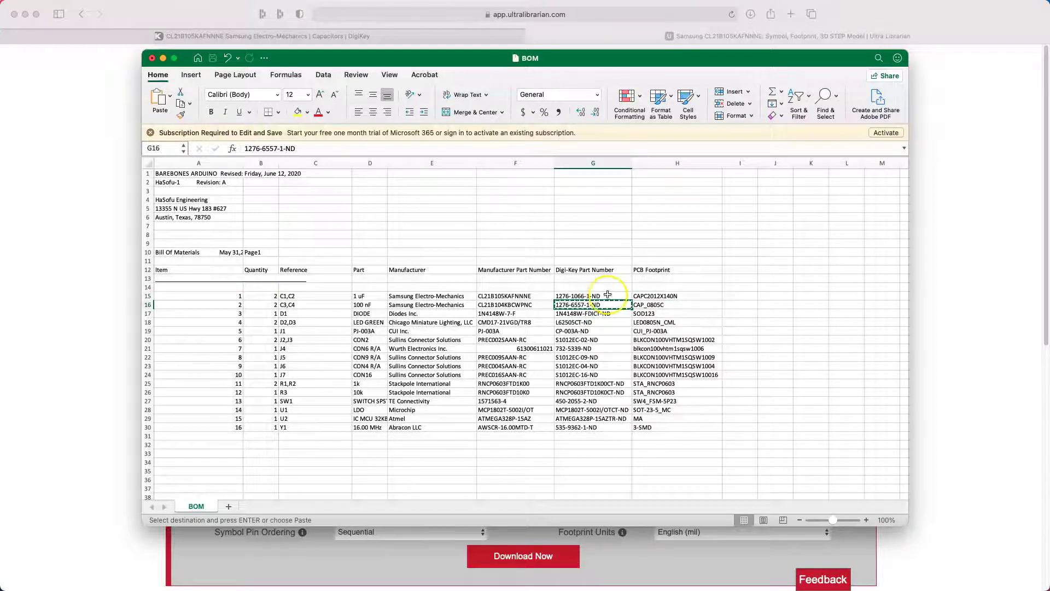